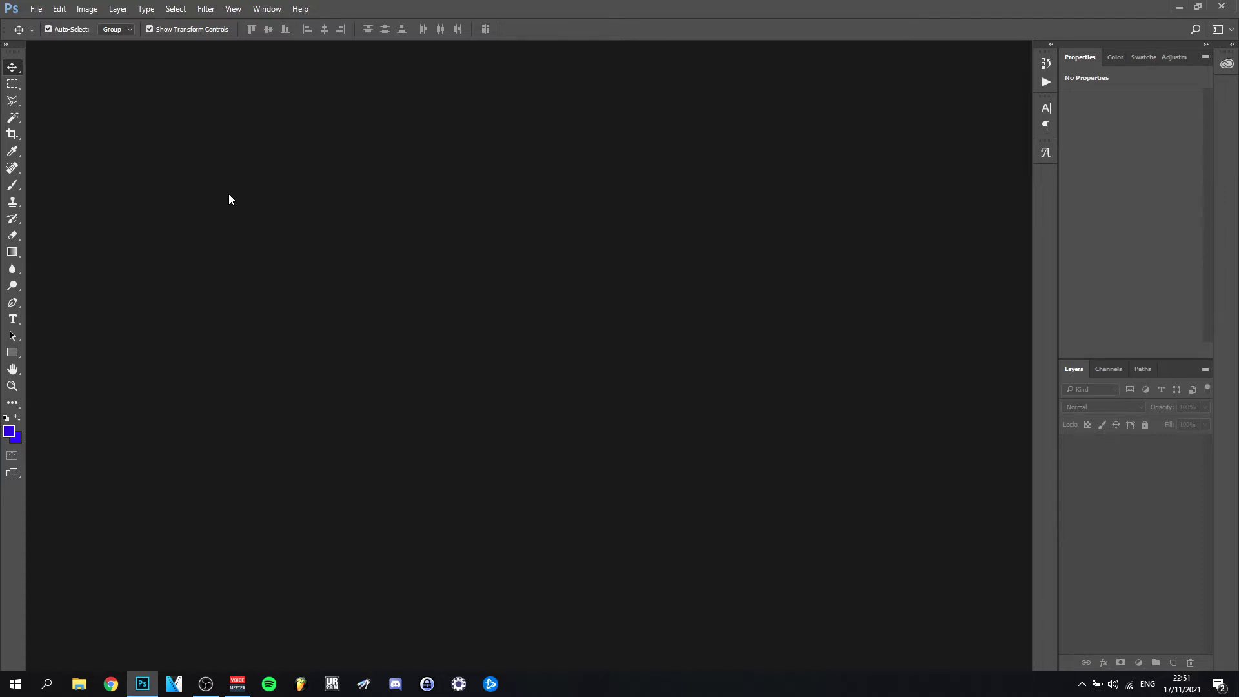
# Create a new 1920 × 1080 px RGB document at 300 pixels/inch with a white background.
pyautogui.click(36, 9)
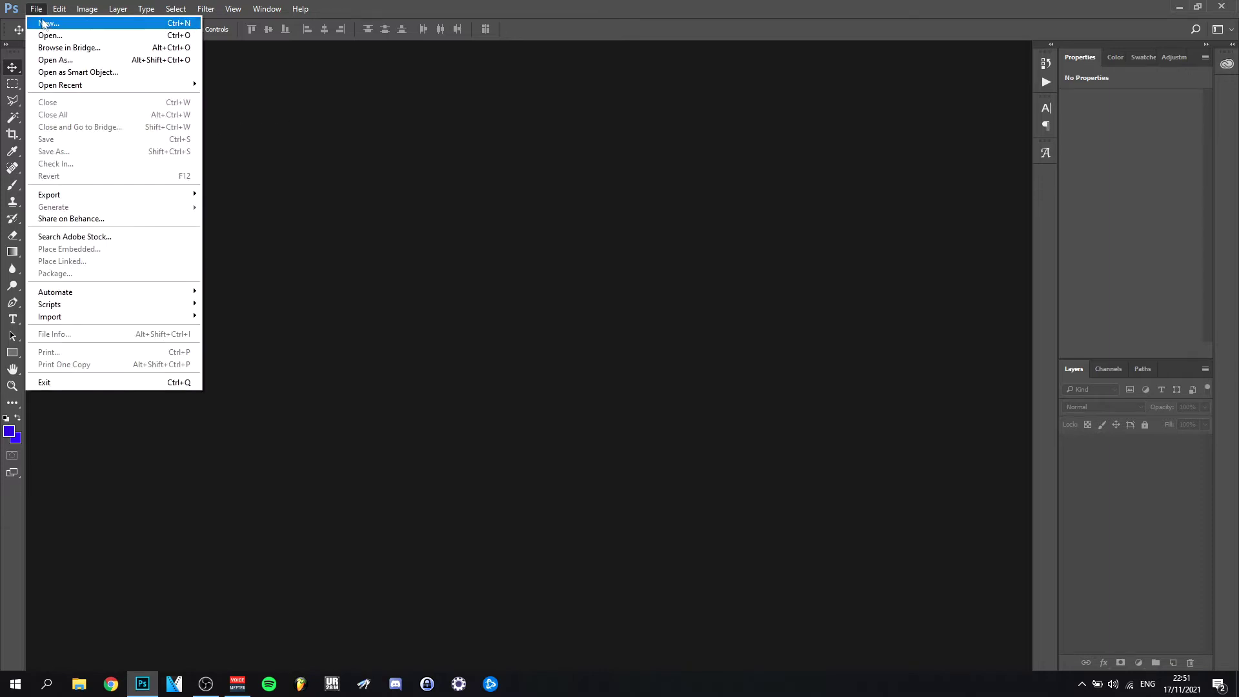
pyautogui.click(42, 24)
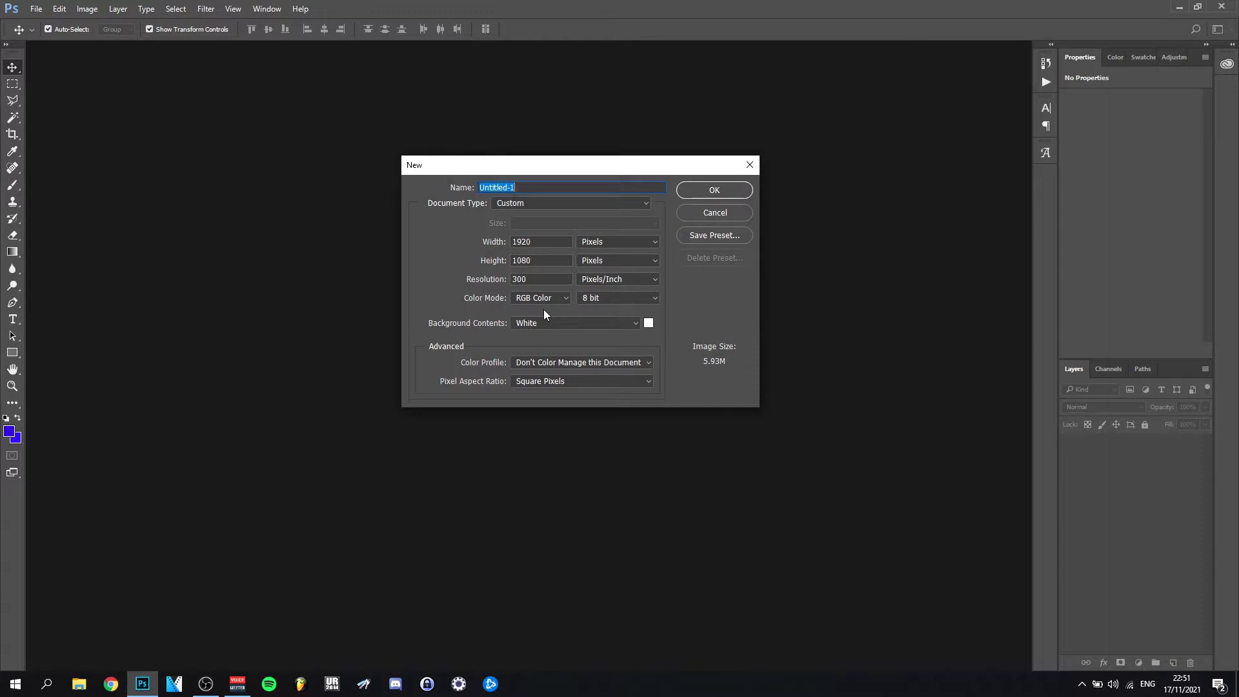
pyautogui.press('Return')
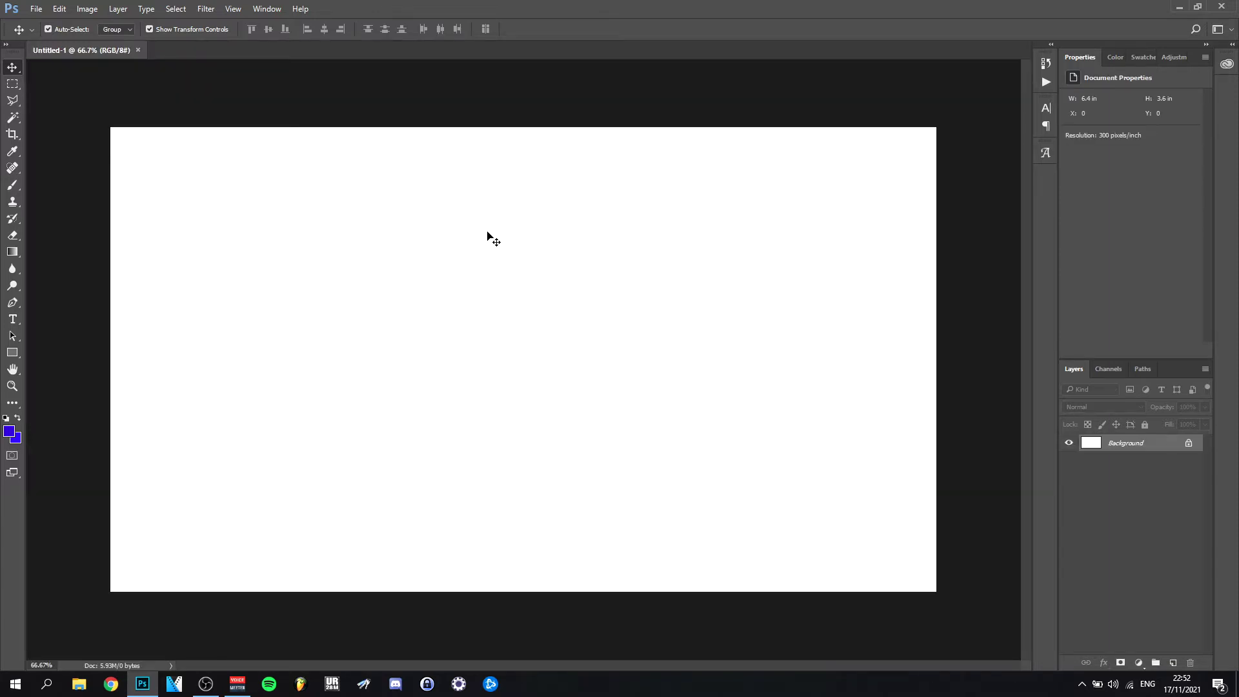
# Place the stadium image wp8450453 as a linked object and scale it proportionally to 16.2%.
pyautogui.press('alt')
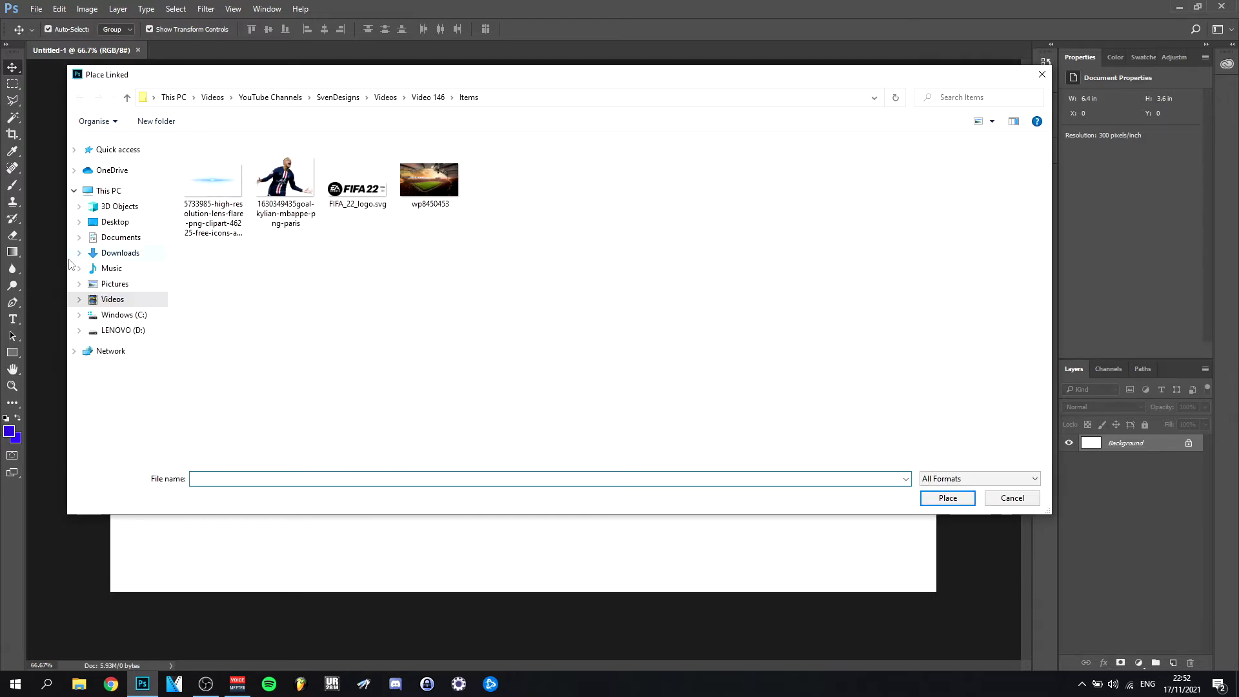
pyautogui.doubleClick(421, 192)
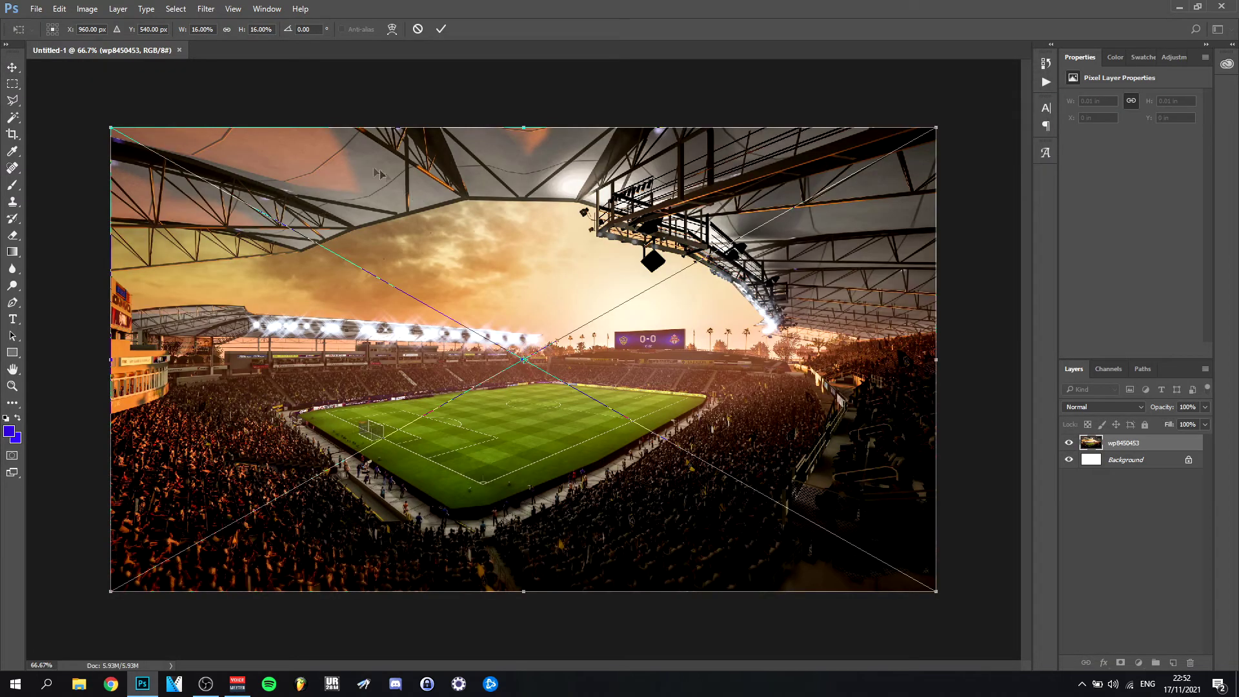
pyautogui.click(227, 29)
pyautogui.click(268, 30)
pyautogui.write('16.5')
pyautogui.press('Return')
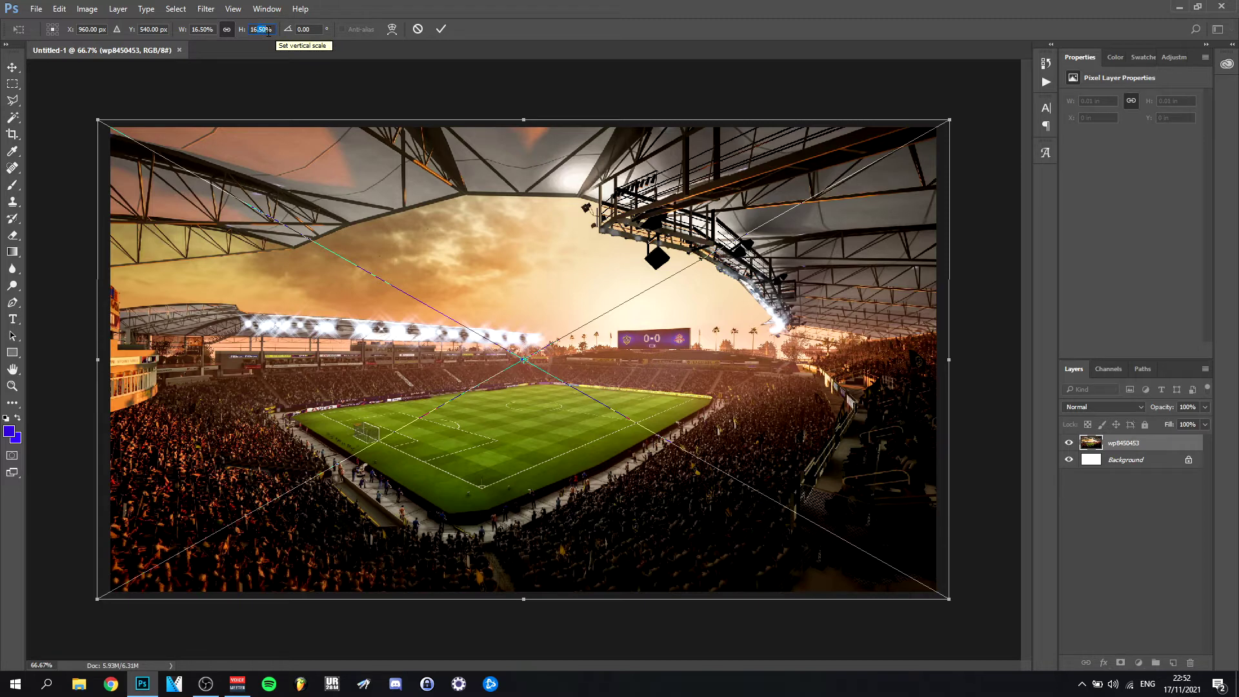
pyautogui.write('16.2')
pyautogui.press('Return')
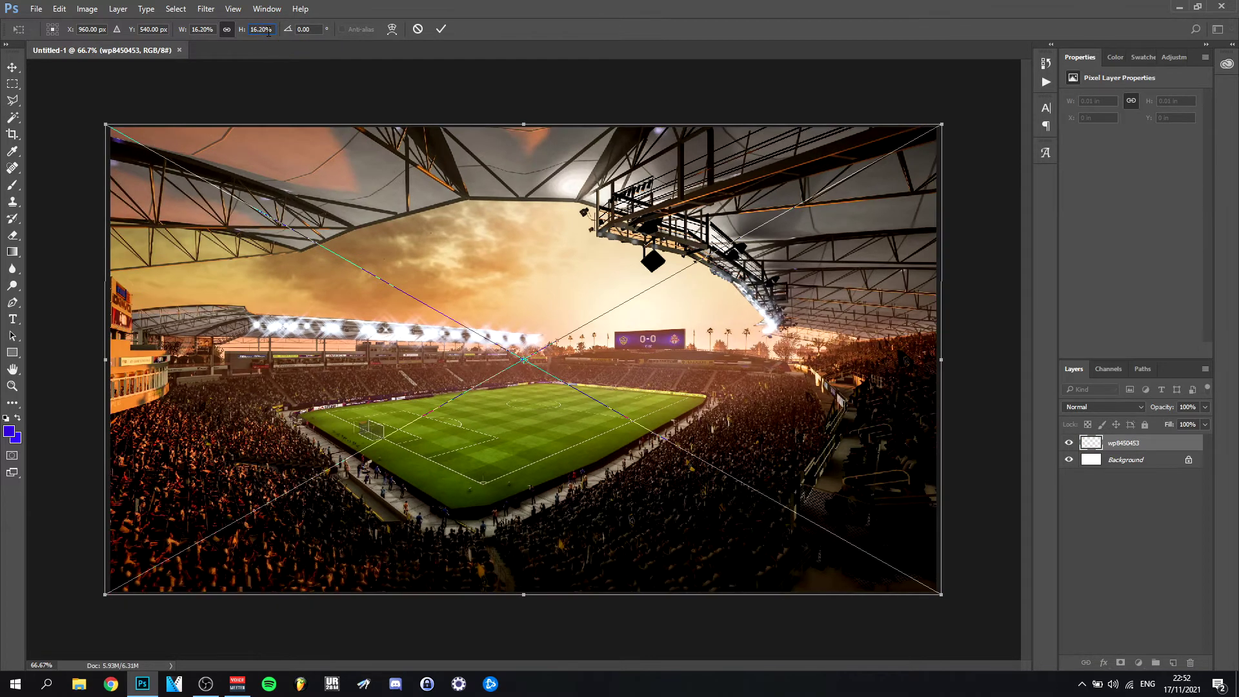
pyautogui.click(440, 29)
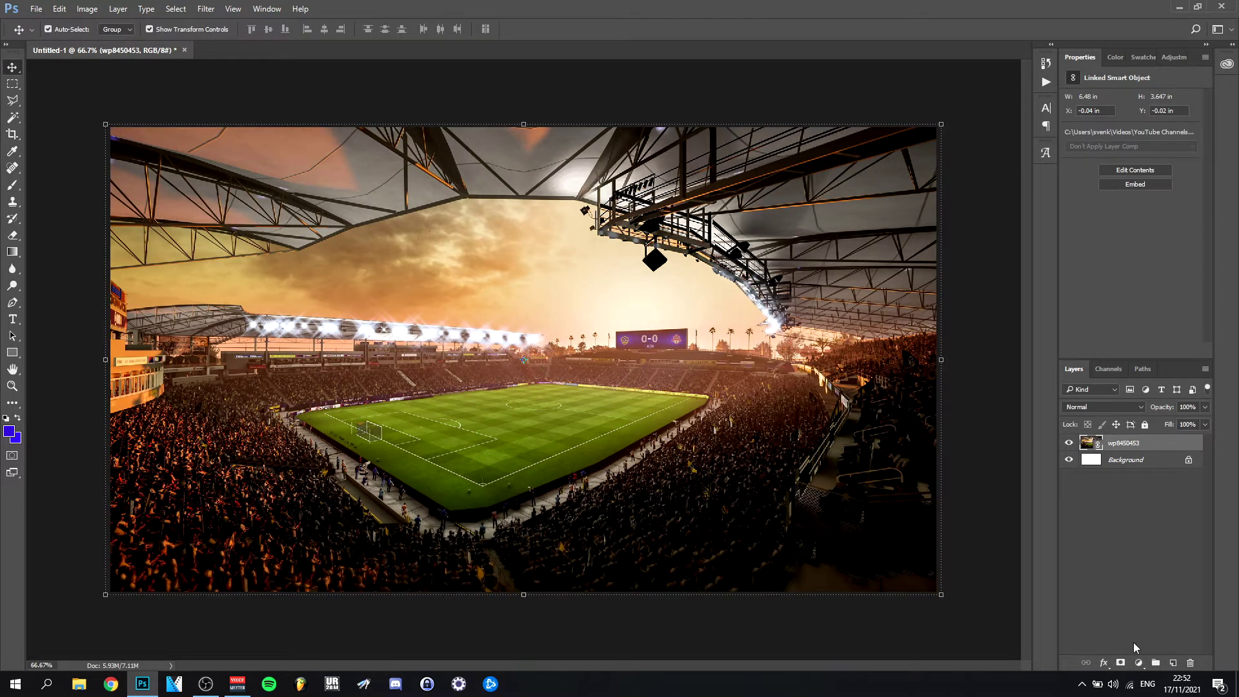
# Add a Black & White adjustment layer with default settings above the stadium image.
pyautogui.click(1138, 663)
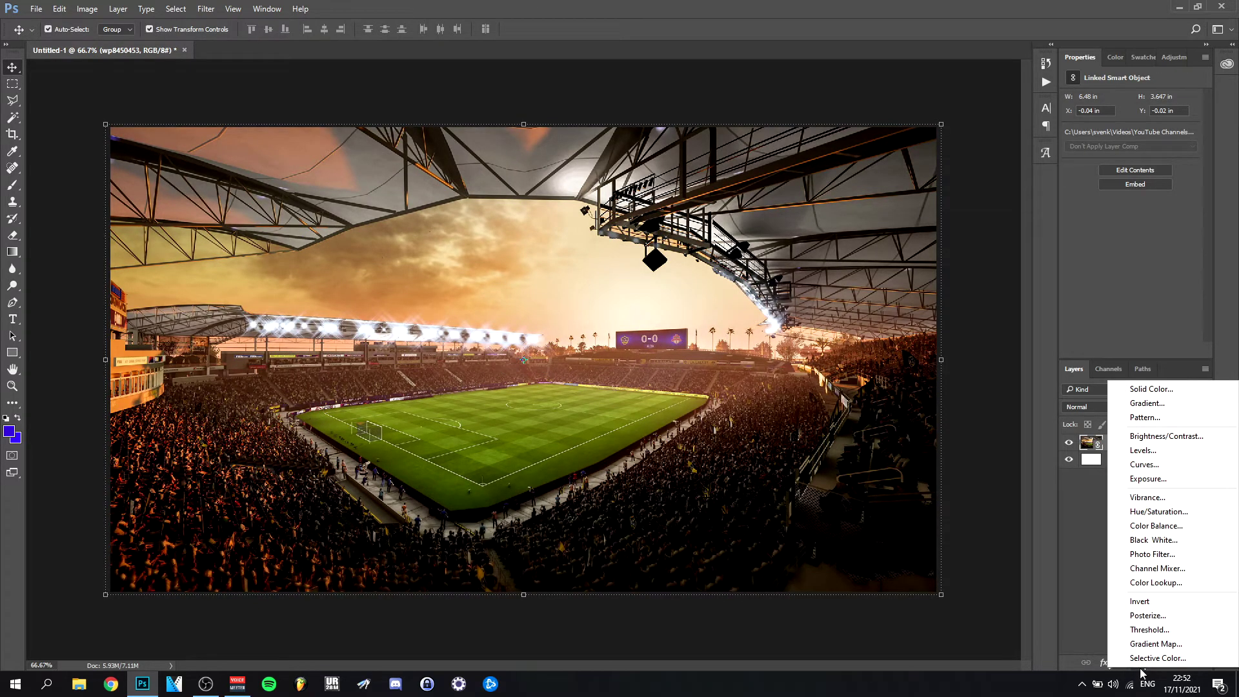
pyautogui.click(1165, 541)
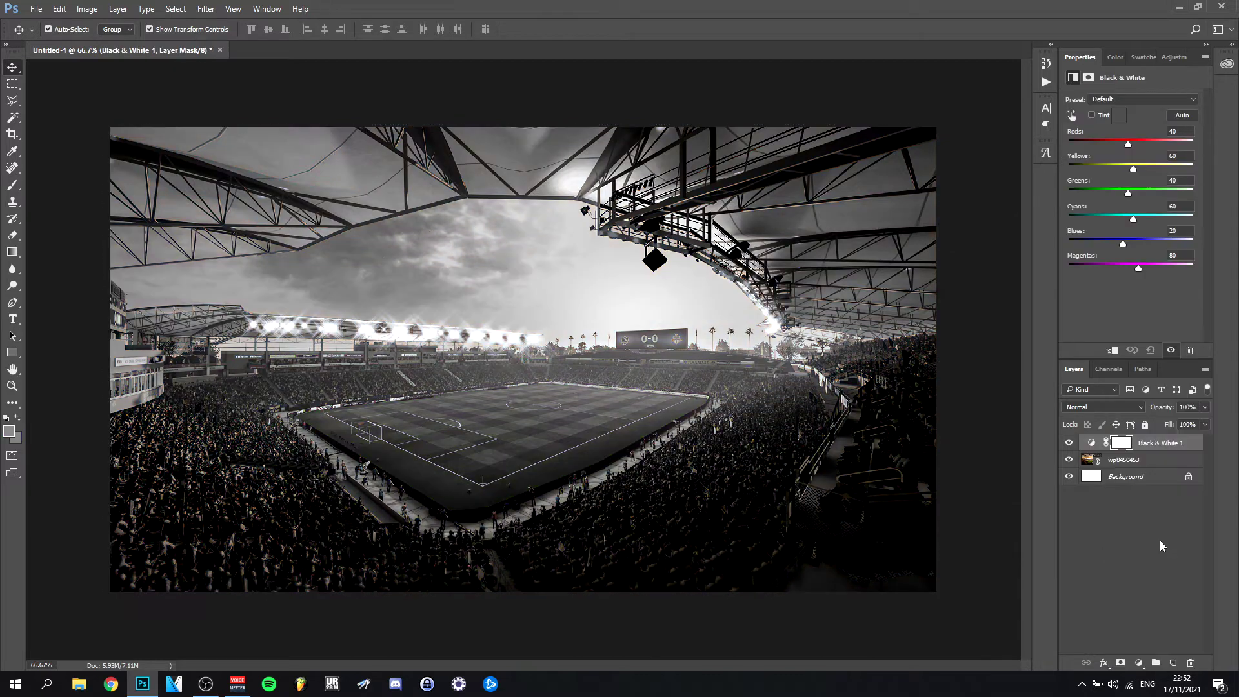
# Apply the Camera Raw Filter to the stadium layer: Exposure -0.65, Contrast +42, Highlights +18, Shadows -9, Whites -23, Blacks -59, Clarity +89.
pyautogui.click(1153, 463)
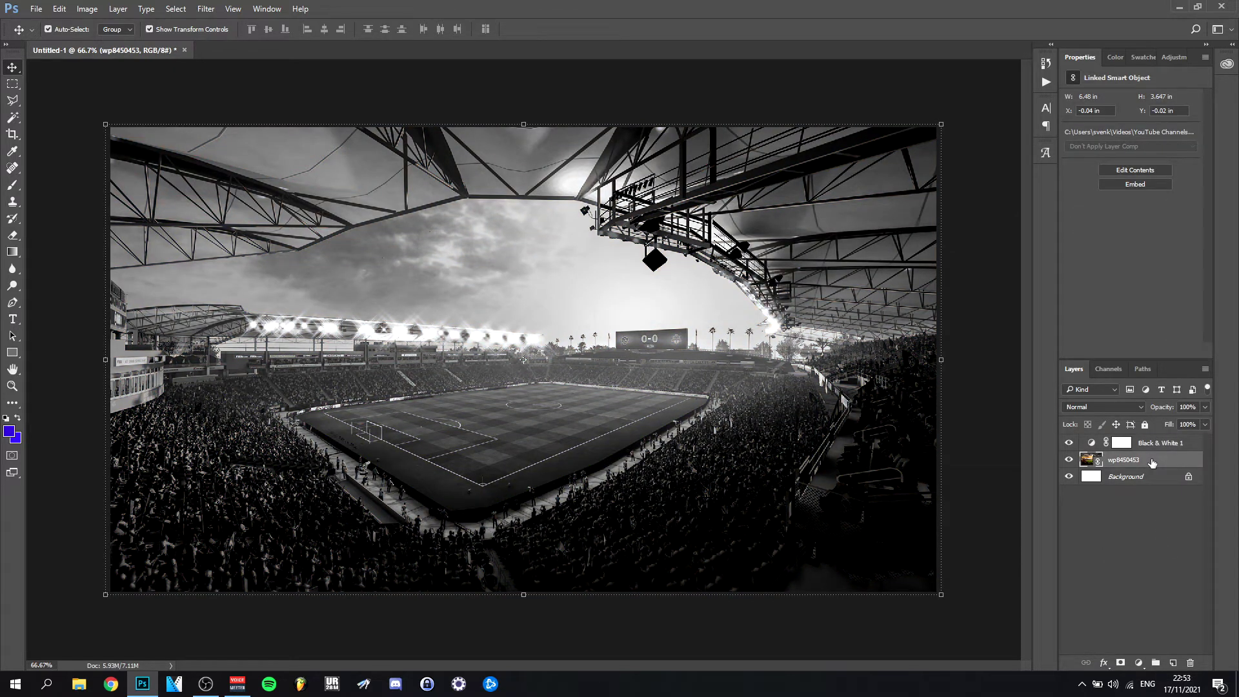
pyautogui.click(206, 8)
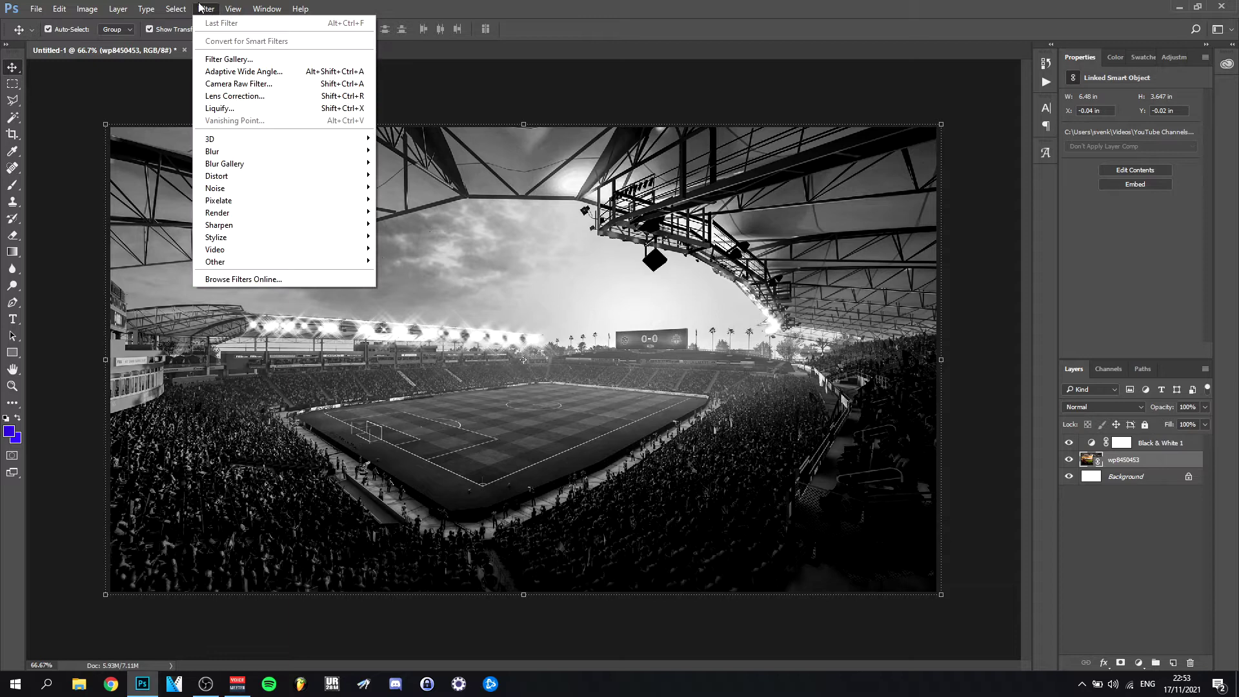
pyautogui.click(224, 85)
pyautogui.moveTo(794, 397); pyautogui.dragTo(859, 395)
pyautogui.moveTo(860, 395); pyautogui.dragTo(864, 396)
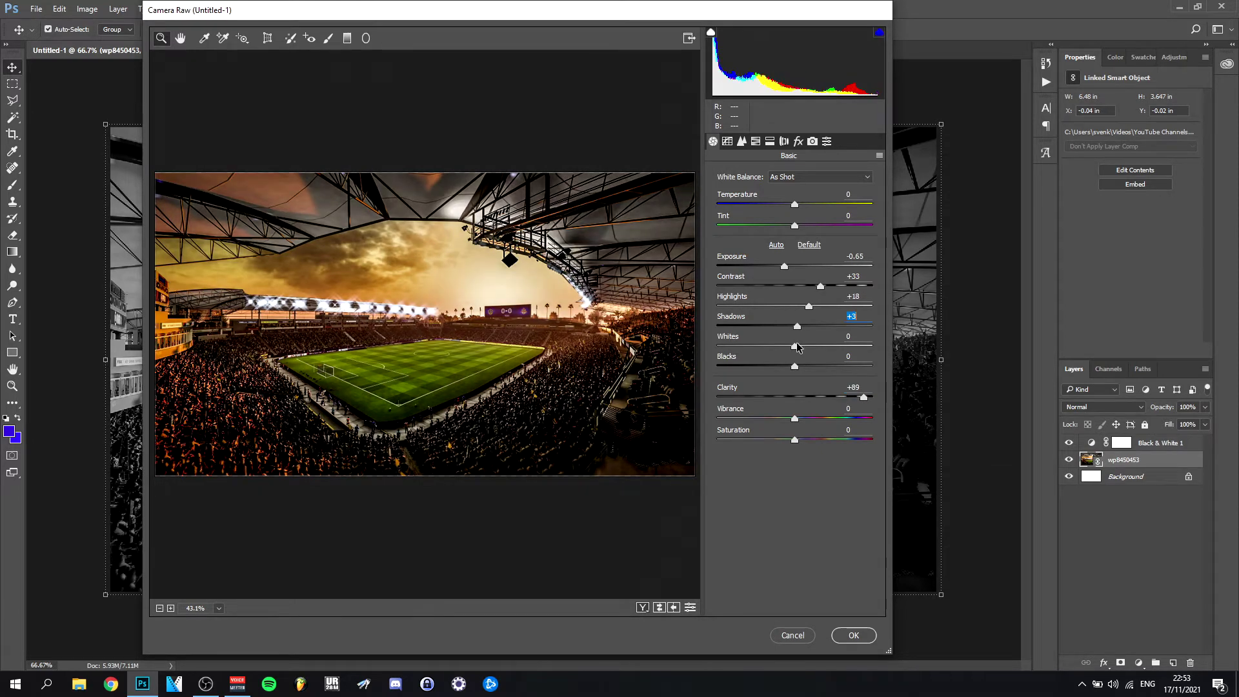
pyautogui.moveTo(797, 347); pyautogui.dragTo(773, 348)
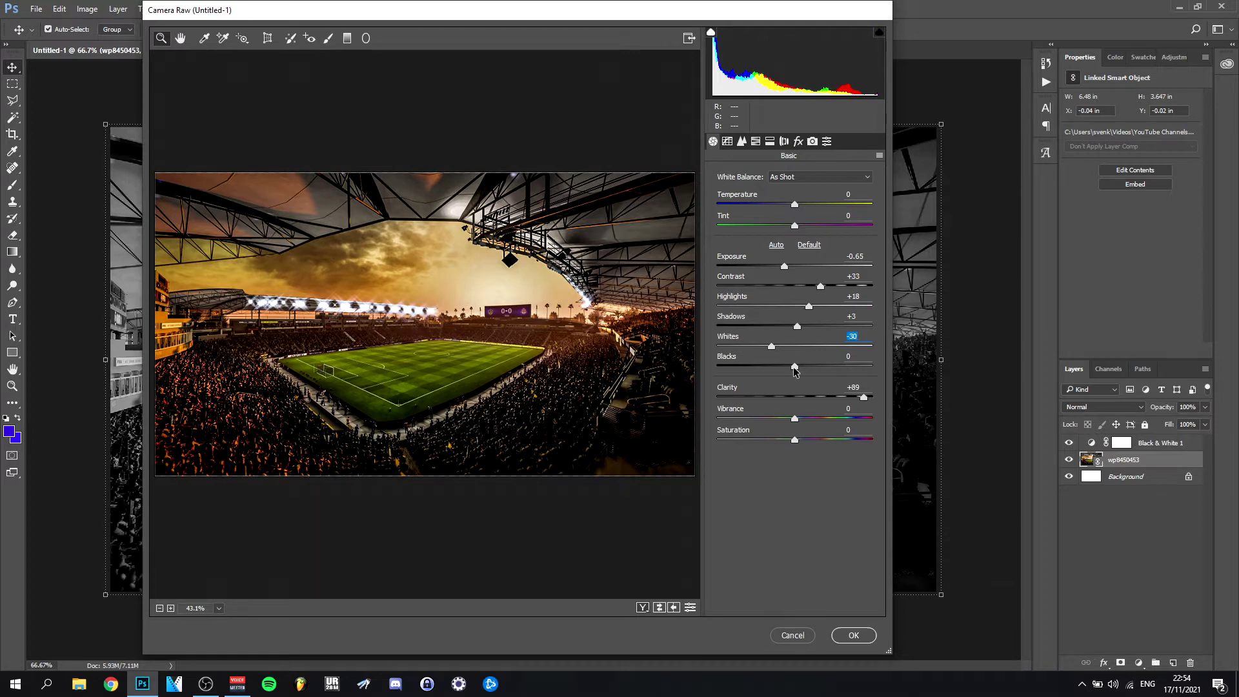
pyautogui.moveTo(795, 368); pyautogui.dragTo(756, 367)
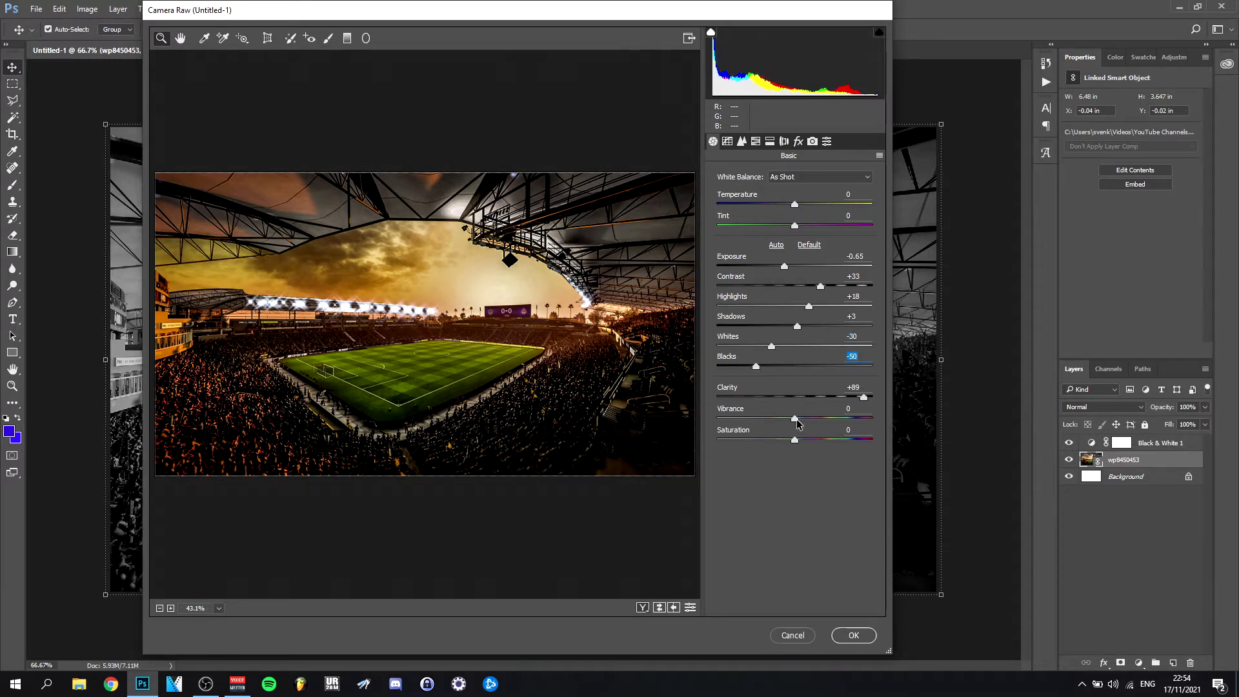
pyautogui.moveTo(795, 419)
pyautogui.mouseDown()
pyautogui.moveTo(816, 419)
pyautogui.moveTo(795, 419)
pyautogui.mouseUp()
pyautogui.moveTo(820, 286); pyautogui.dragTo(788, 329)
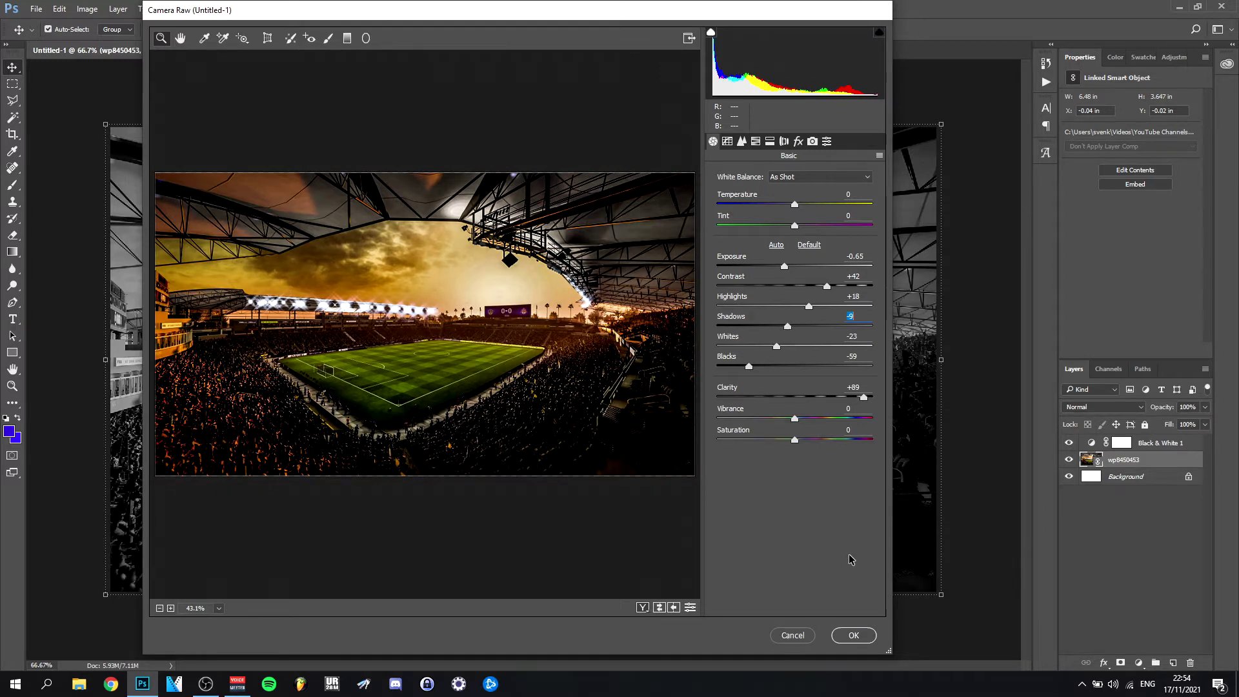
pyautogui.click(852, 636)
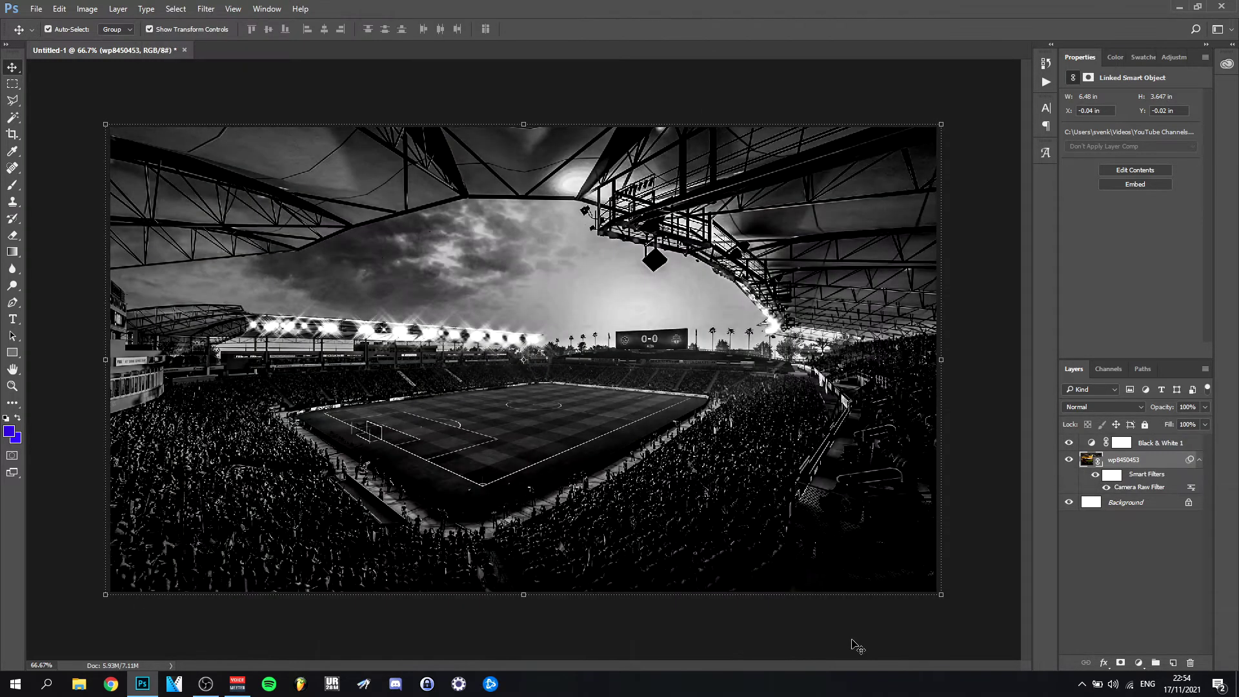
pyautogui.click(977, 314)
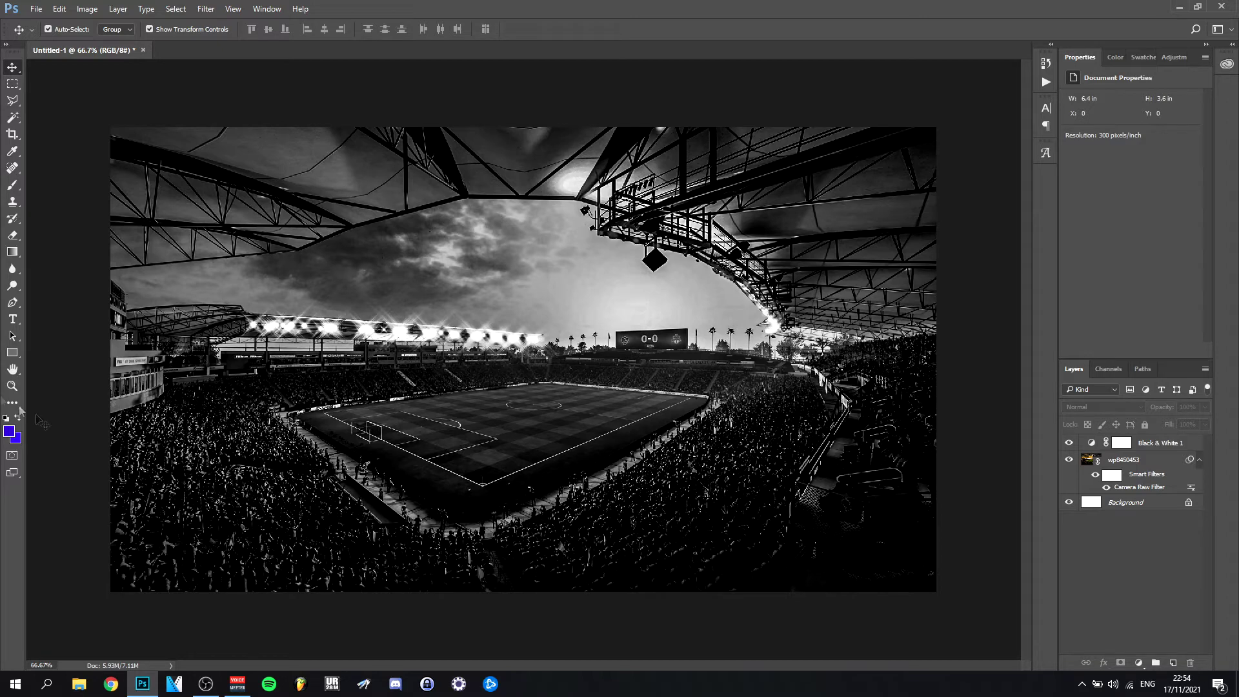
# Draw a bright cyan rectangle of about 1950 × 1106 px without a stroke, covering the whole canvas.
pyautogui.click(12, 386)
pyautogui.rightClick(338, 281)
pyautogui.click(362, 366)
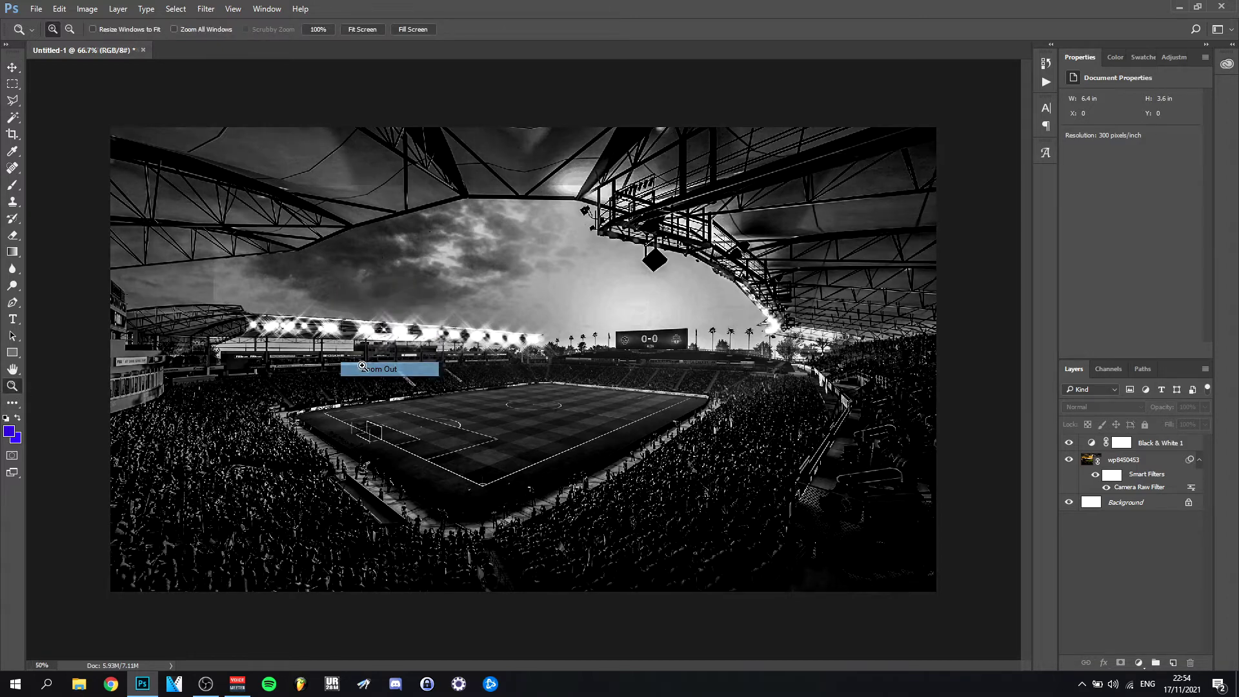
pyautogui.click(12, 352)
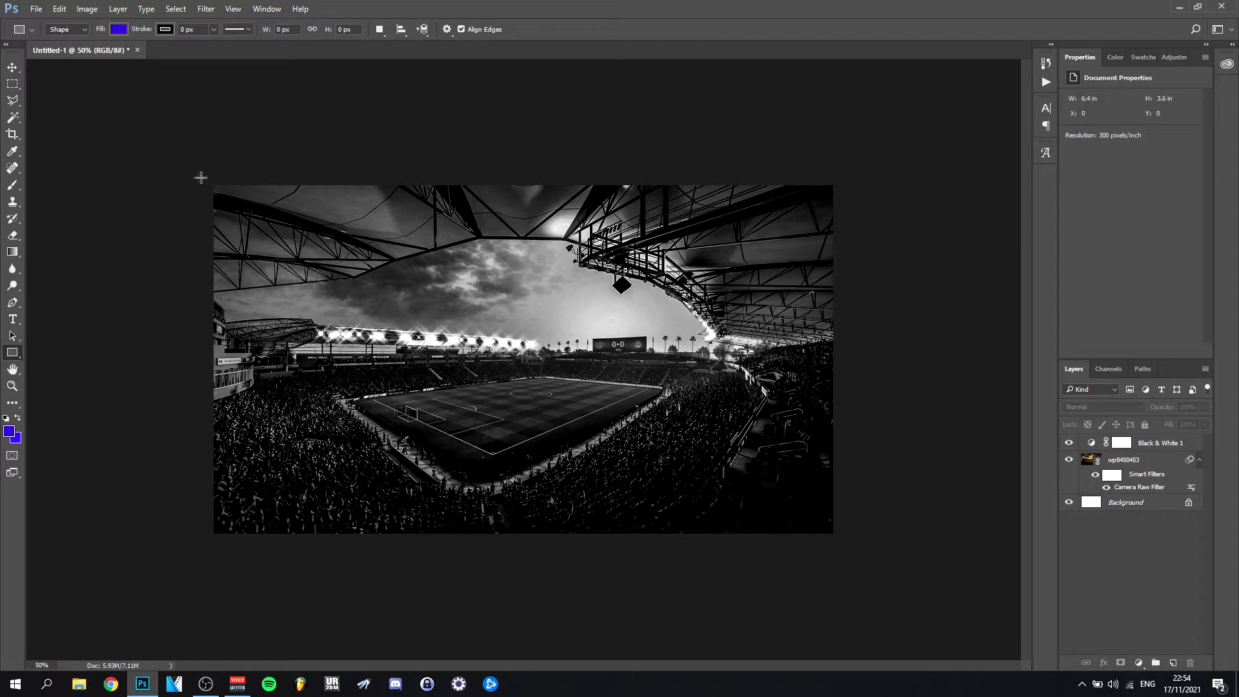
pyautogui.click(9, 431)
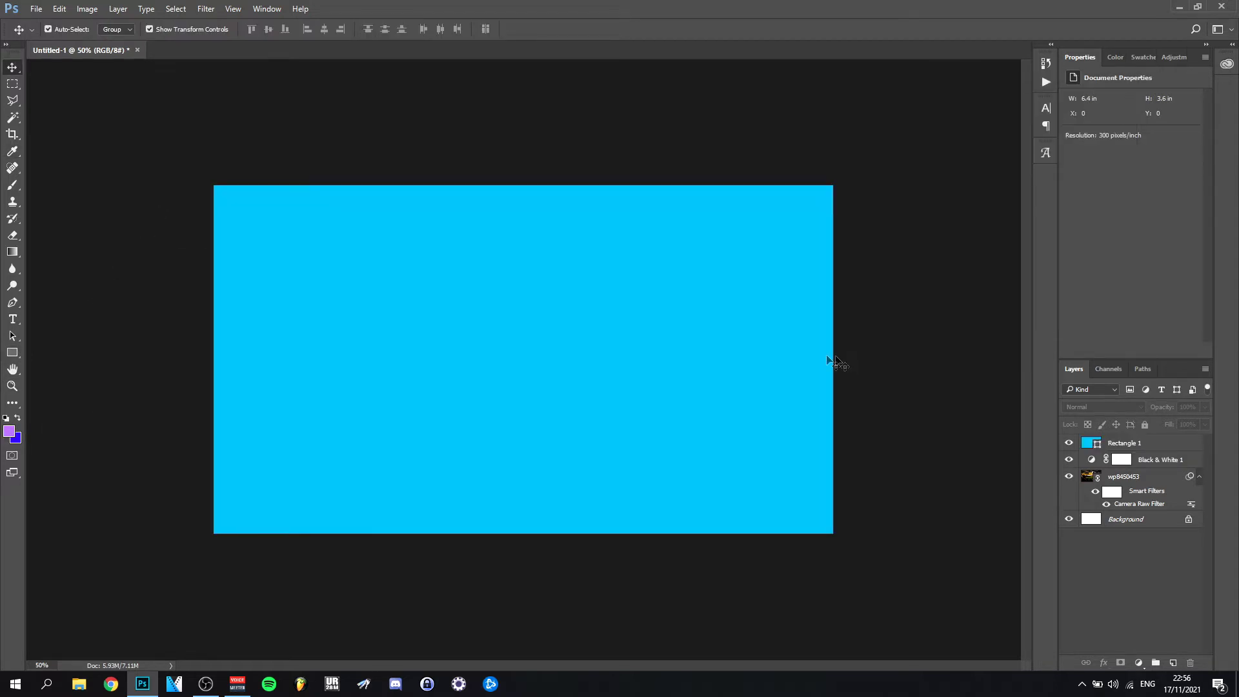
# Set the blend mode of the cyan rectangle layer to Multiply.
pyautogui.click(702, 338)
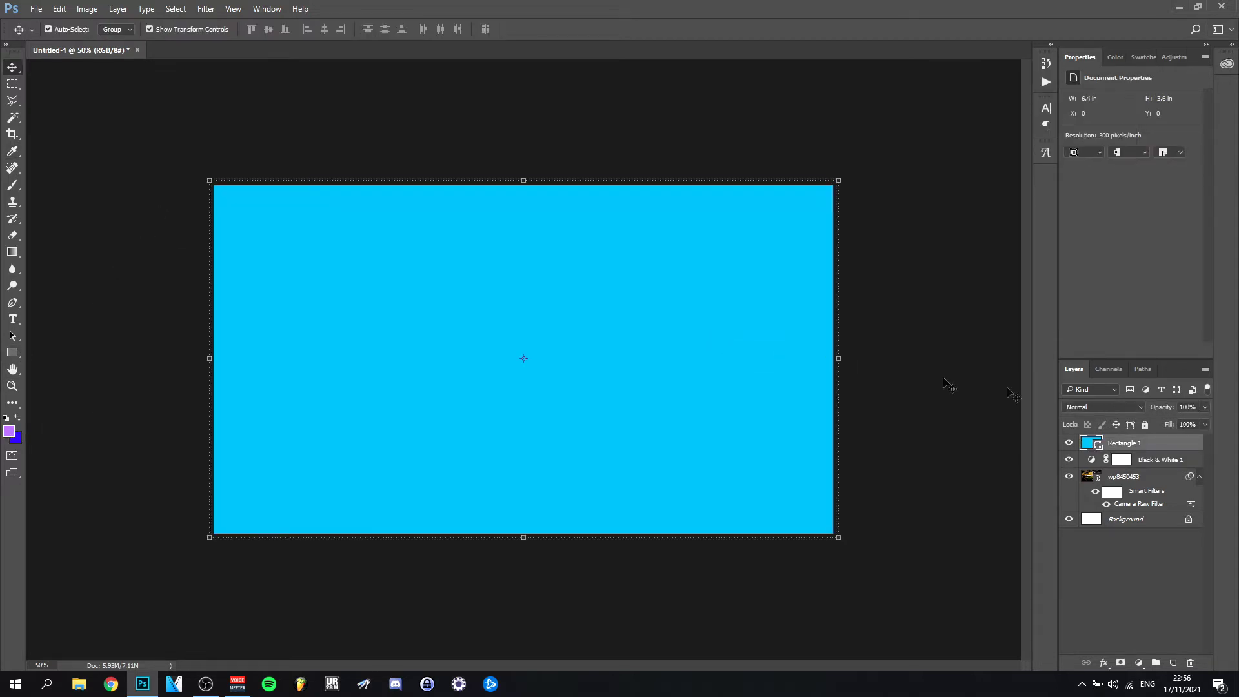
pyautogui.click(1074, 409)
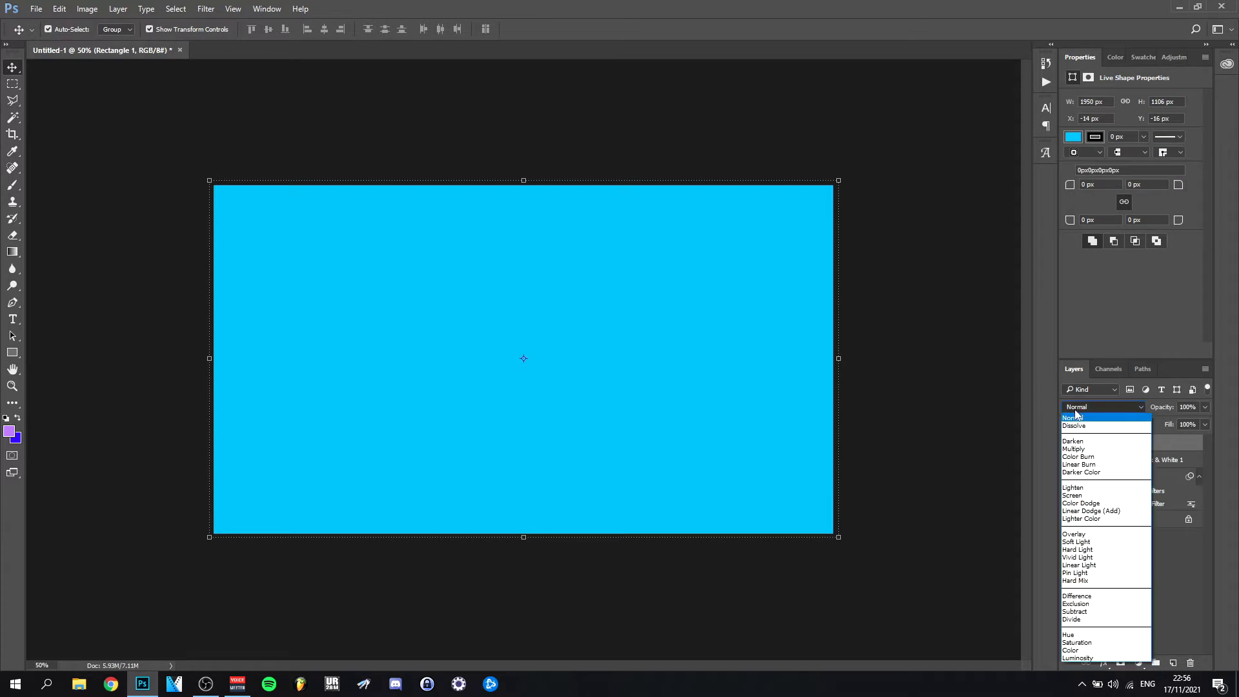
pyautogui.click(1081, 450)
pyautogui.click(941, 278)
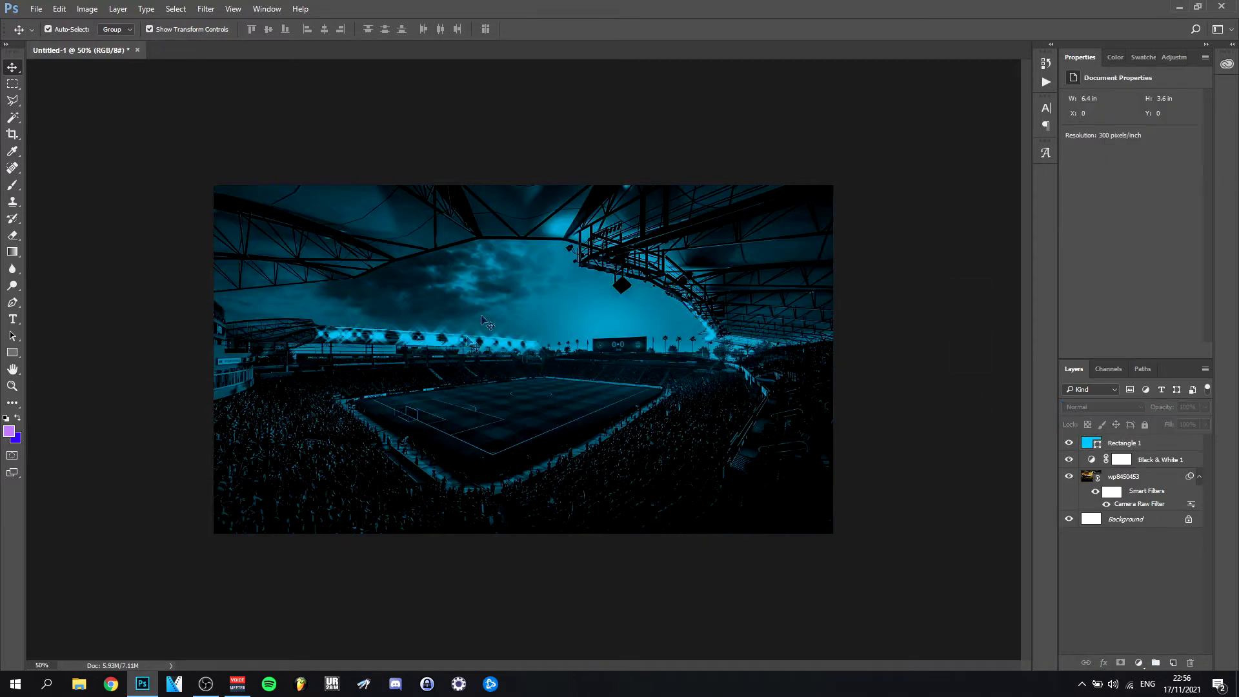
# Add a Brightness/Contrast adjustment layer below the cyan rectangle with Brightness 32 and Contrast 80.
pyautogui.click(1174, 57)
pyautogui.click(1073, 91)
pyautogui.moveTo(1130, 131); pyautogui.dragTo(1179, 158)
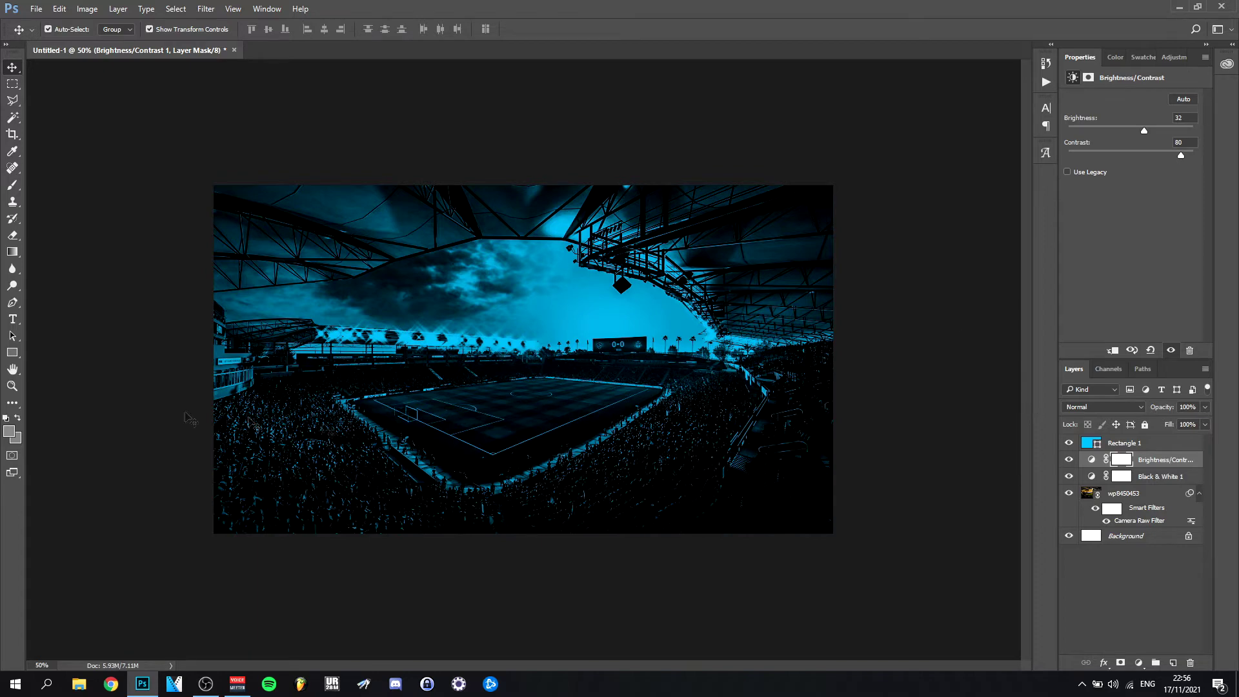
# On a new layer above the cyan rectangle, paint all four canvas corners blue with a soft 1102 px brush at 55% opacity.
pyautogui.click(552, 375)
pyautogui.press('z')
pyautogui.rightClick(552, 374)
pyautogui.click(568, 457)
pyautogui.press('b')
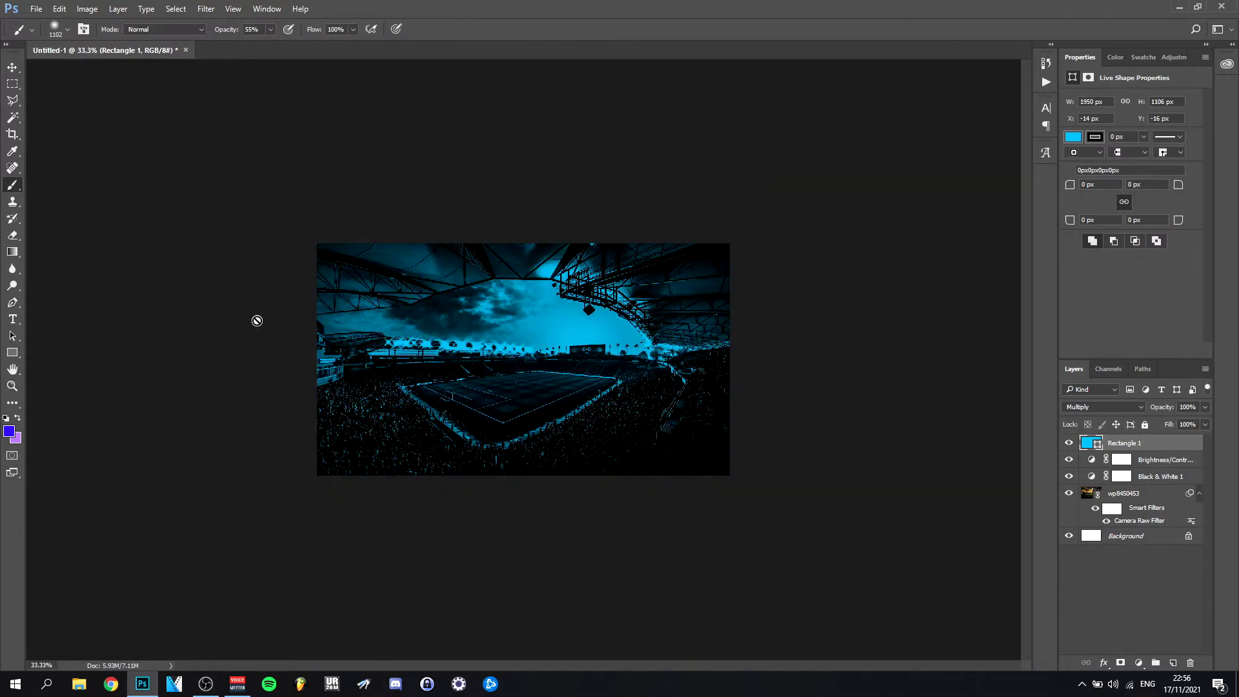
pyautogui.click(1173, 663)
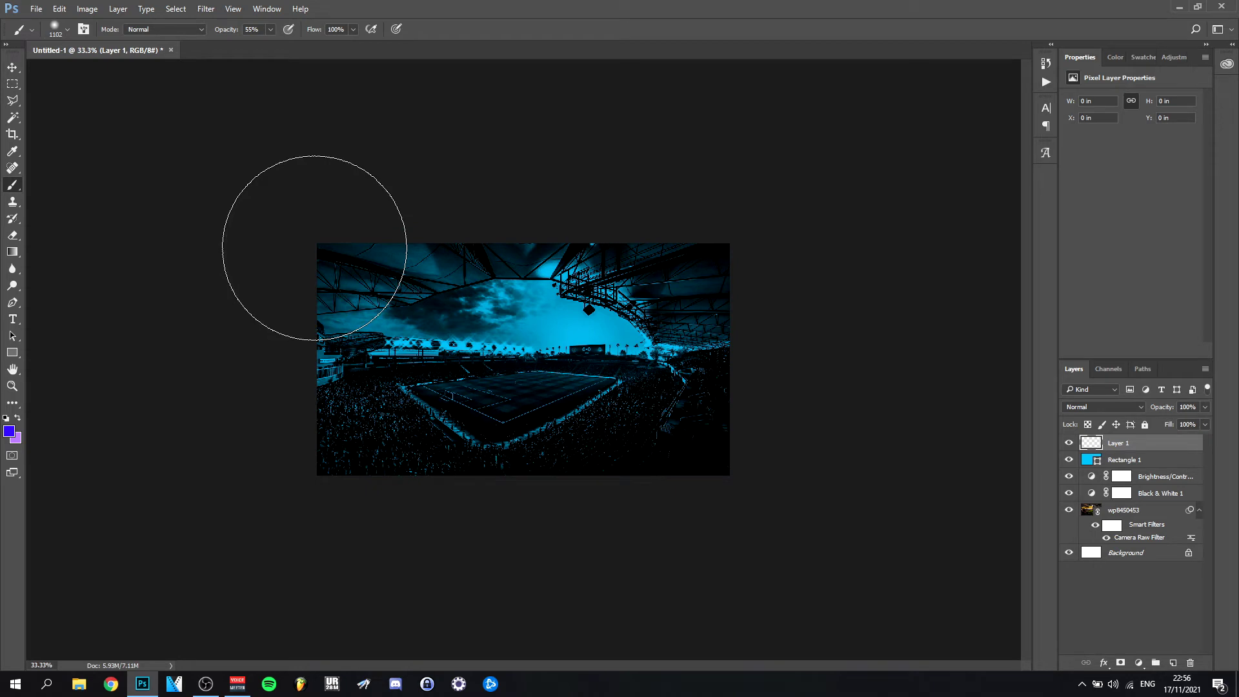
pyautogui.click(313, 244)
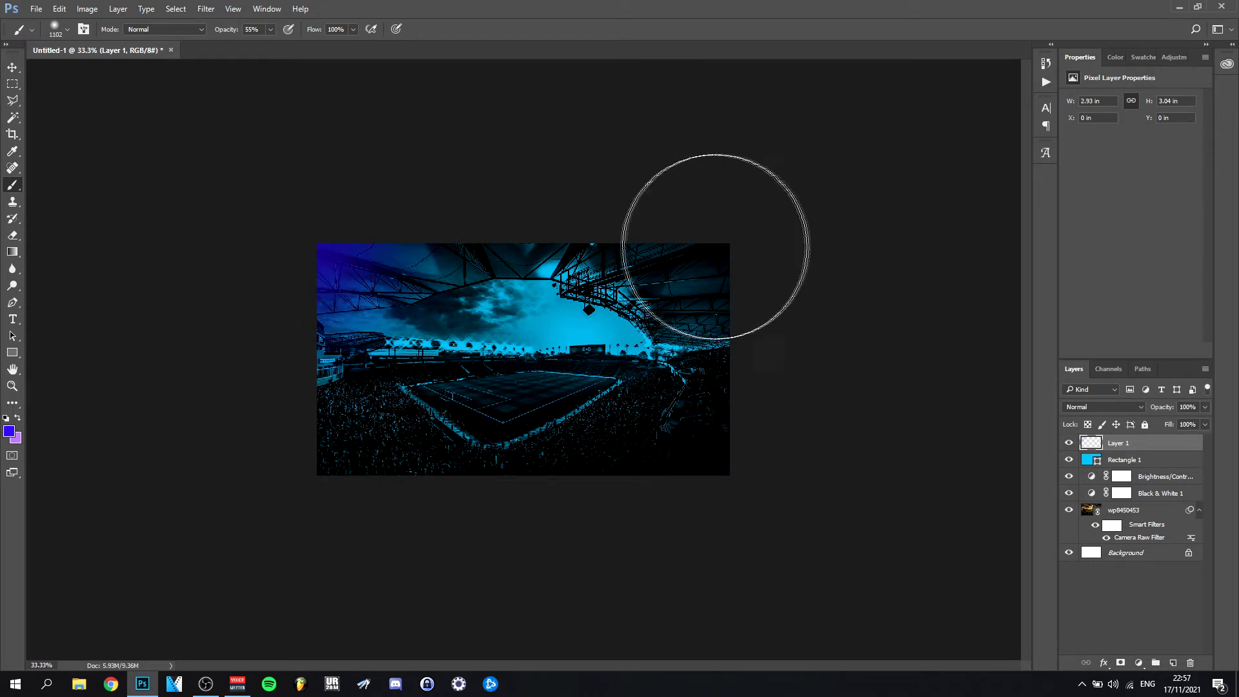
pyautogui.click(736, 237)
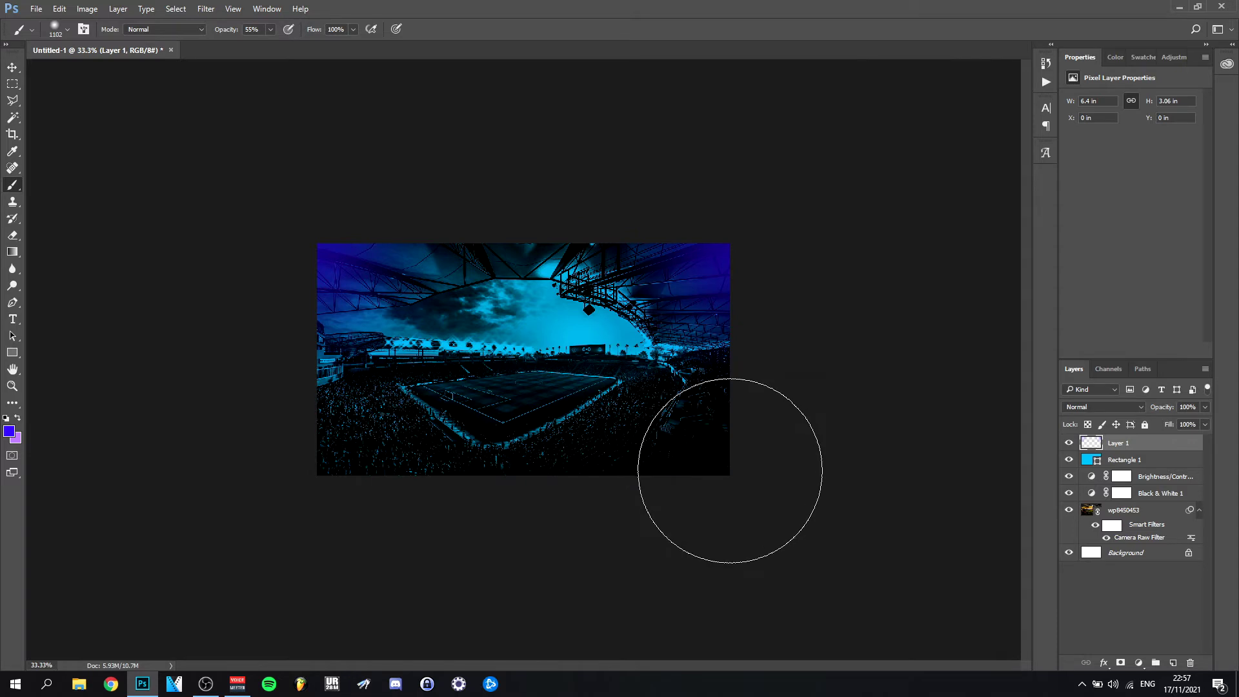
pyautogui.click(730, 470)
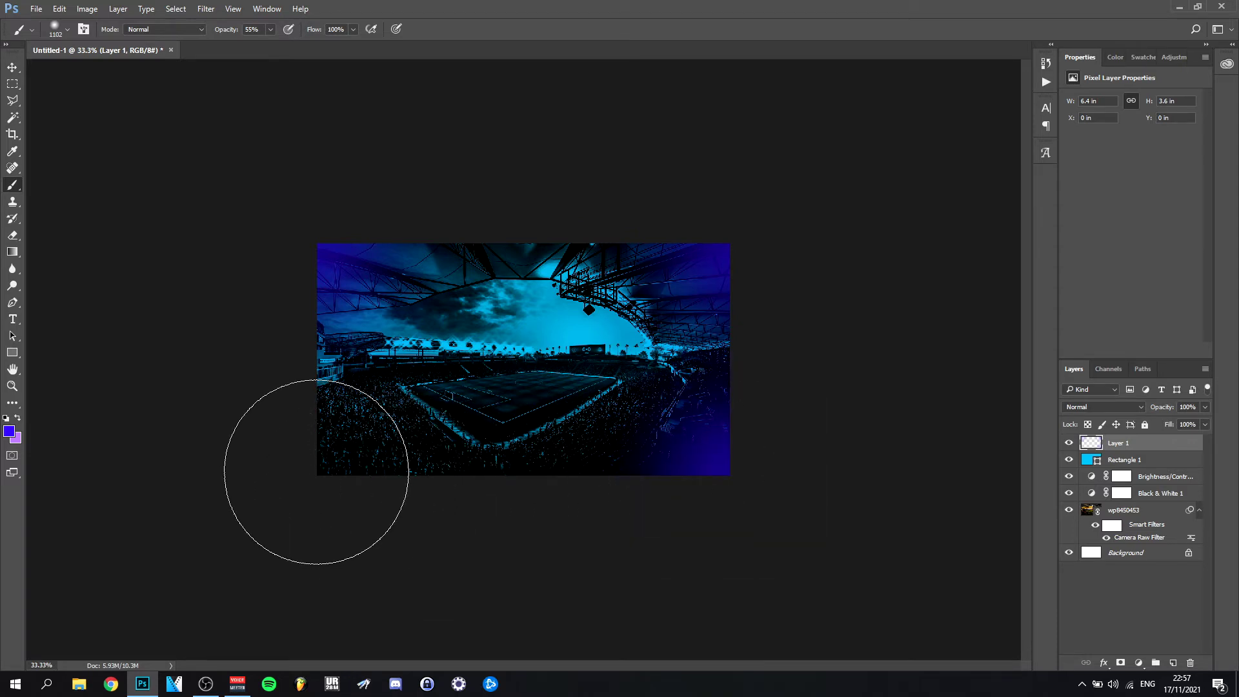
pyautogui.click(316, 471)
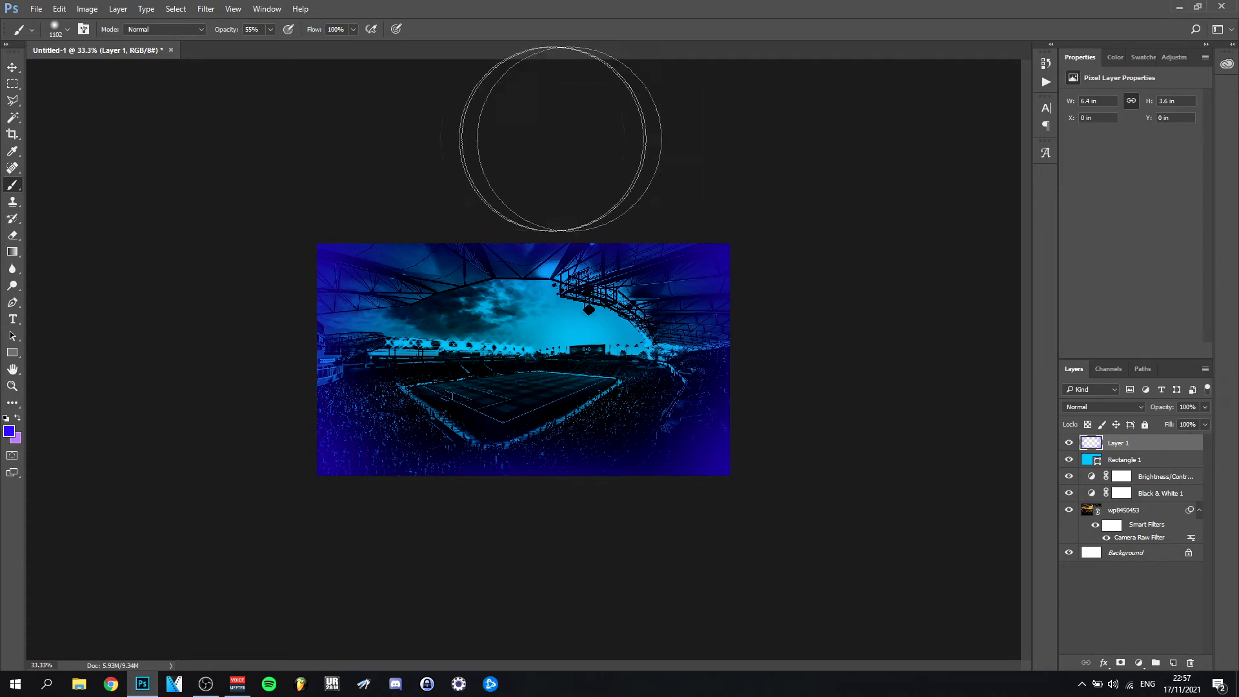
pyautogui.press('z')
pyautogui.click(434, 125)
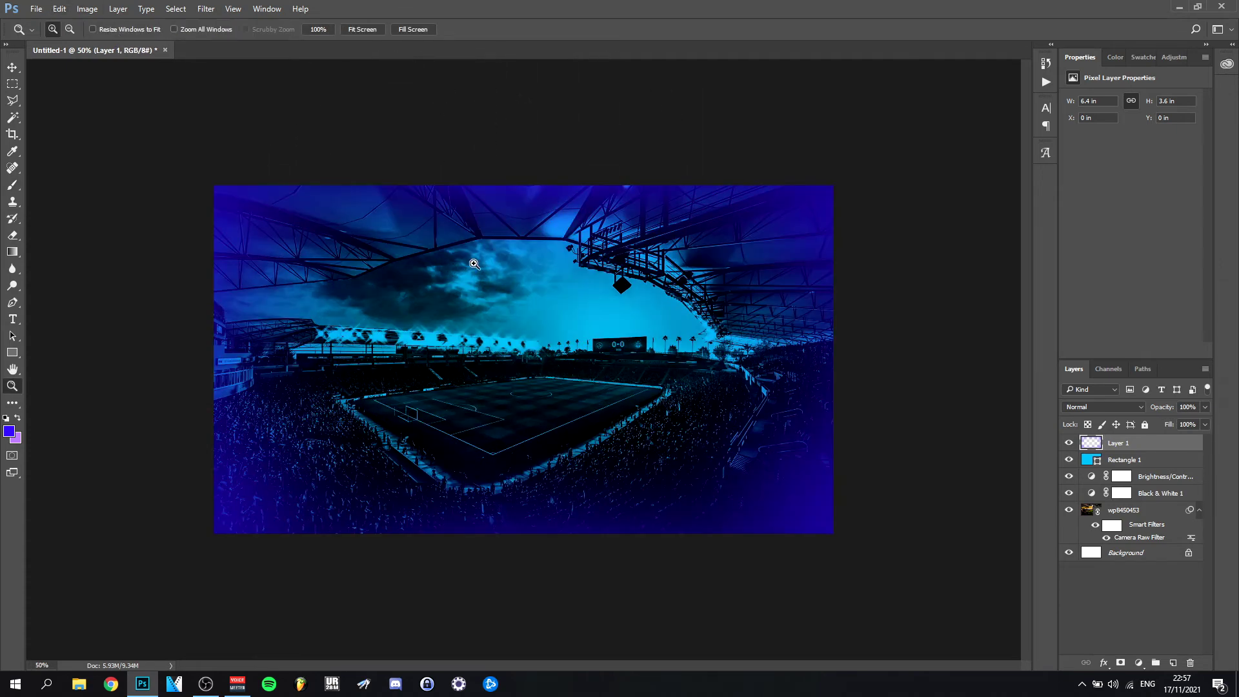
pyautogui.click(34, 7)
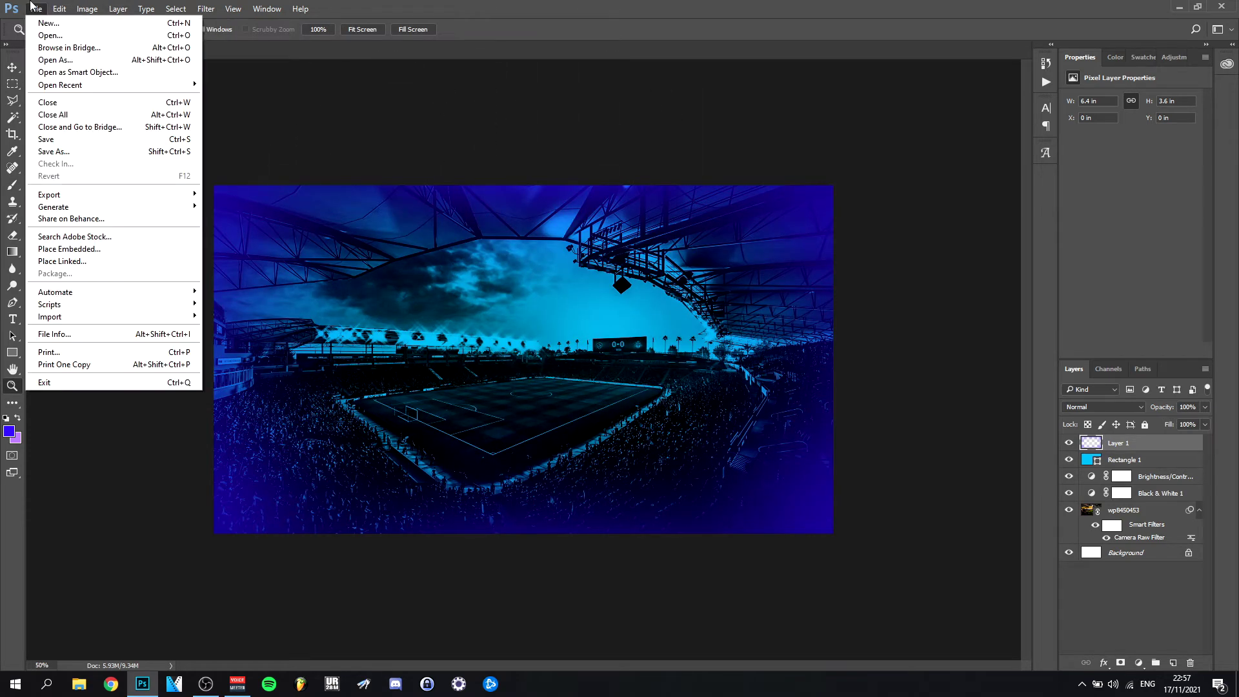
pyautogui.click(62, 261)
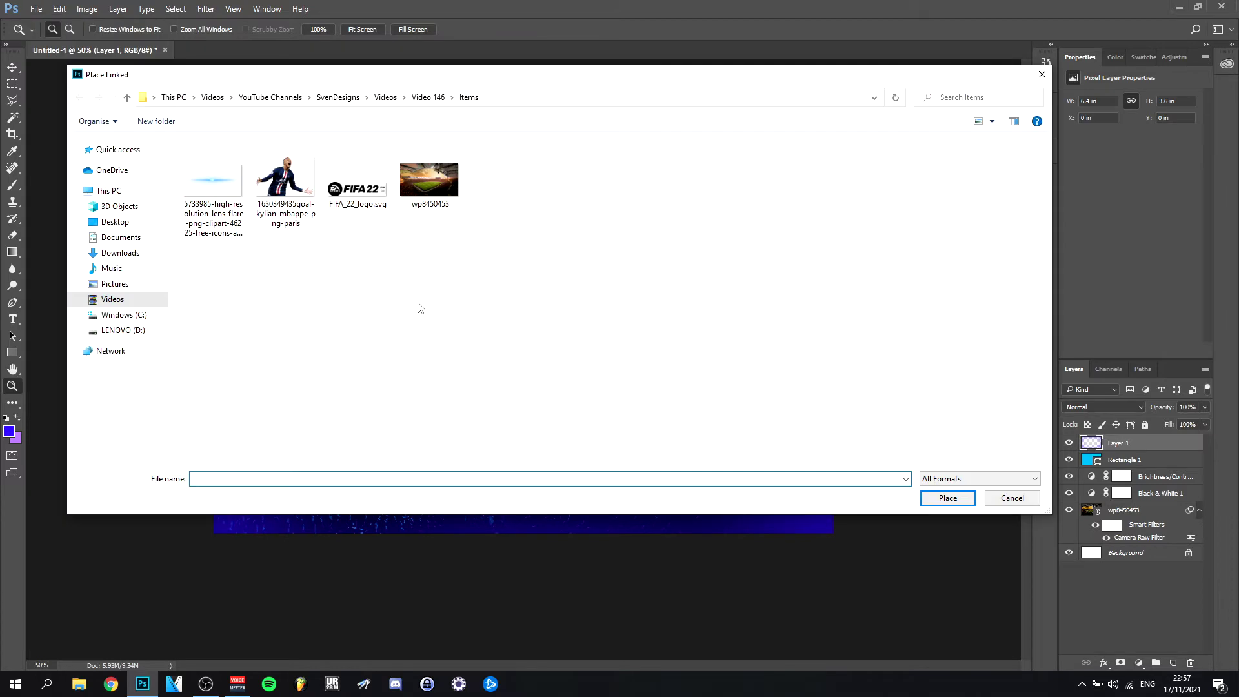
pyautogui.doubleClick(284, 183)
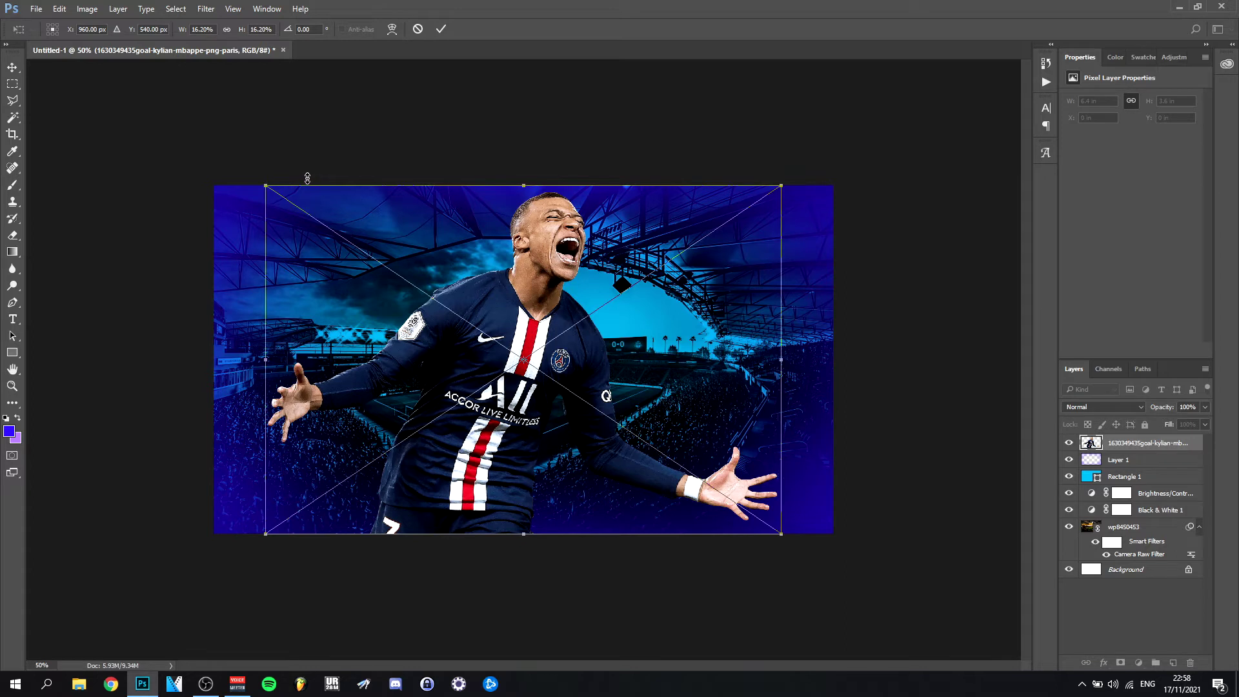
# Scale the footballer cutout proportionally to 15.90% and position it over the canvas's right half, centred at about X 1468, Y 558 px.
pyautogui.click(263, 29)
pyautogui.write('15')
pyautogui.press('Return')
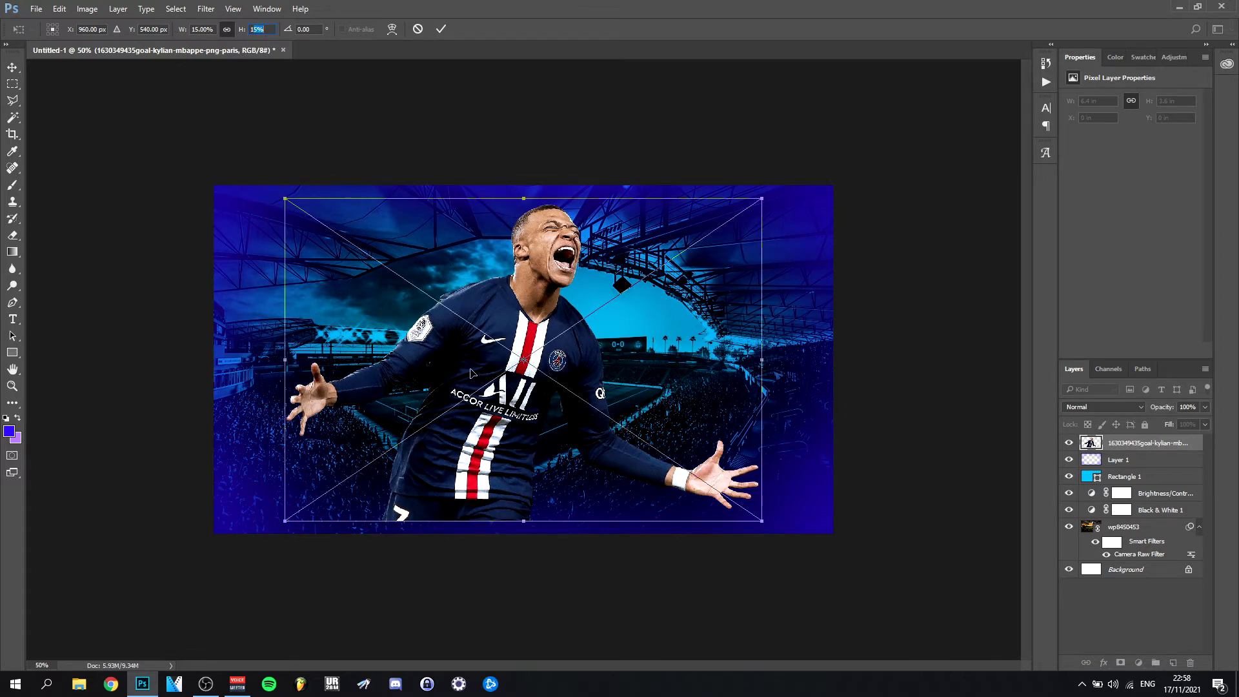
pyautogui.moveTo(471, 373); pyautogui.dragTo(547, 386)
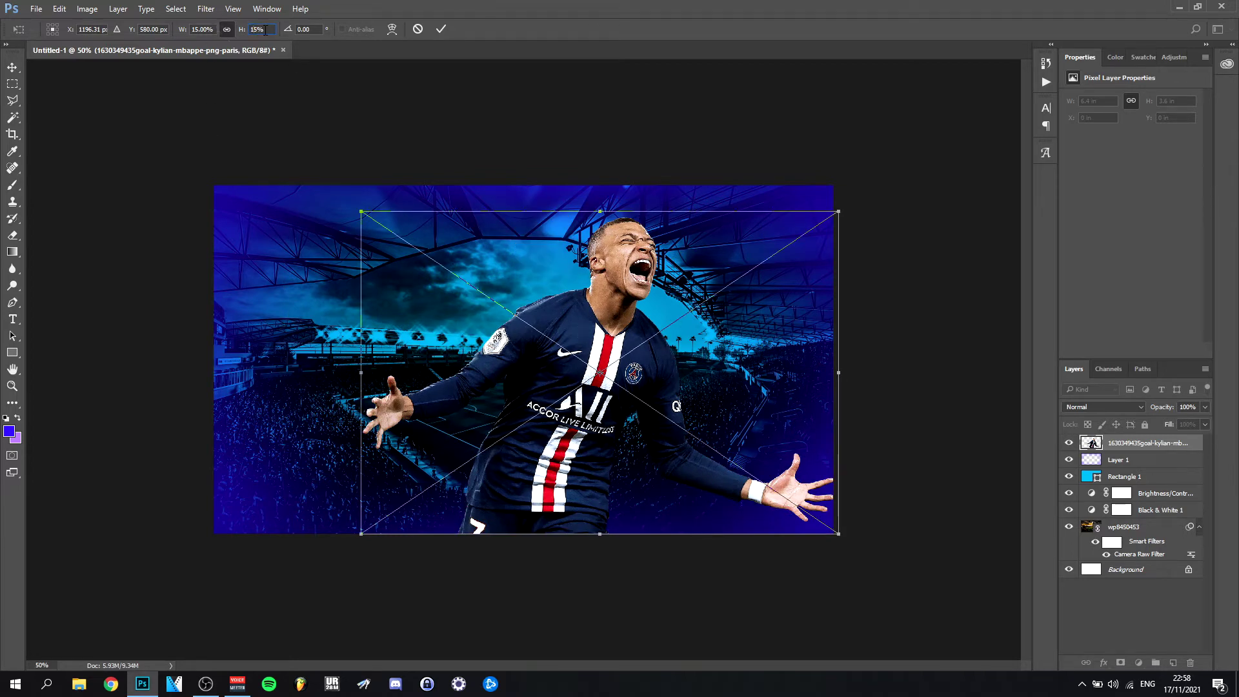
pyautogui.press('Up')
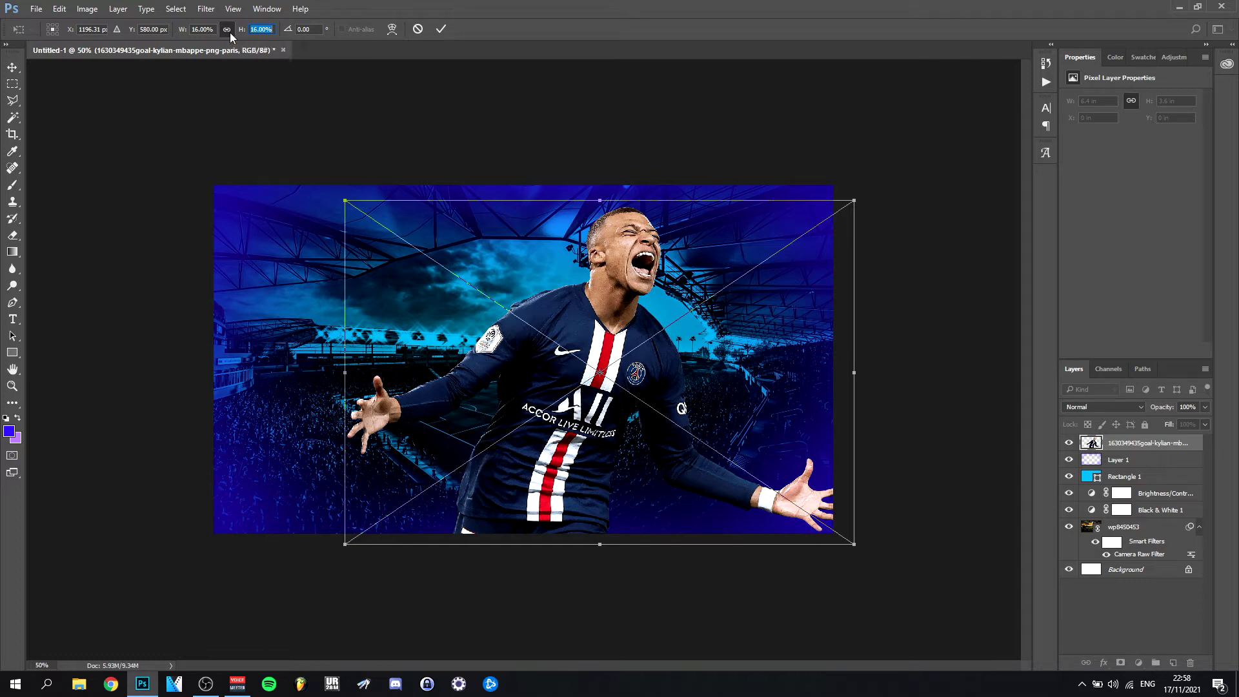
pyautogui.hotkey('ctrl', 'z')
pyautogui.moveTo(362, 218); pyautogui.dragTo(369, 213)
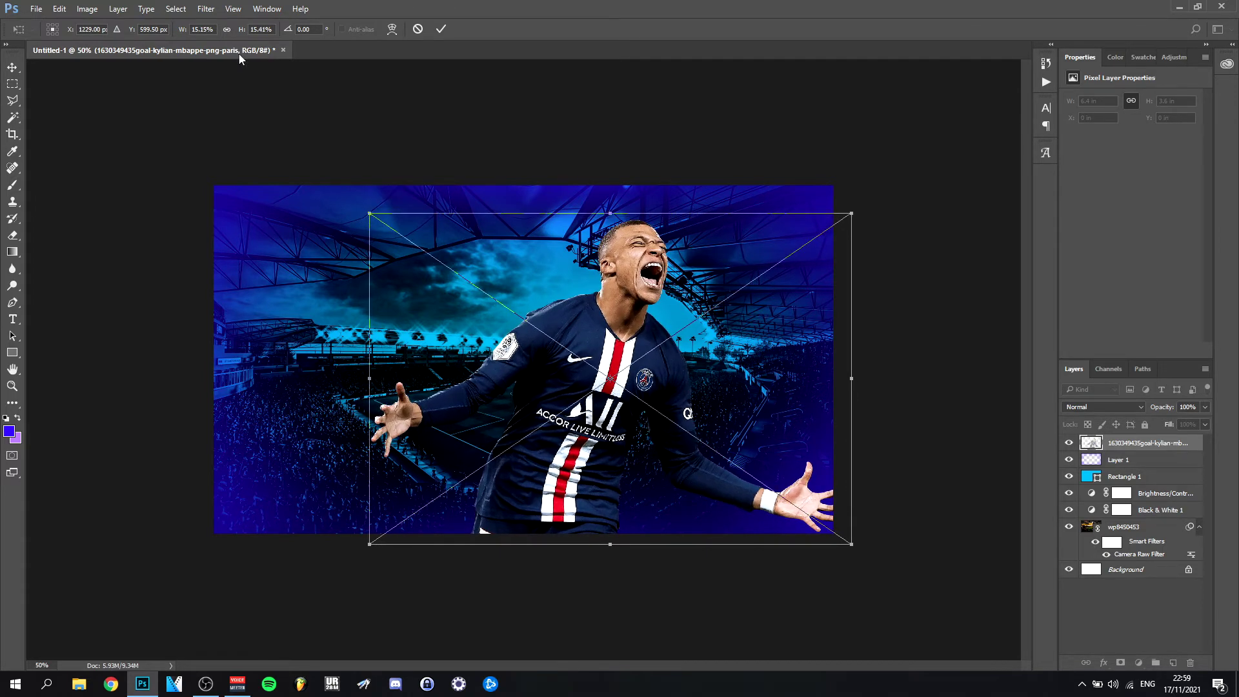
pyautogui.click(227, 30)
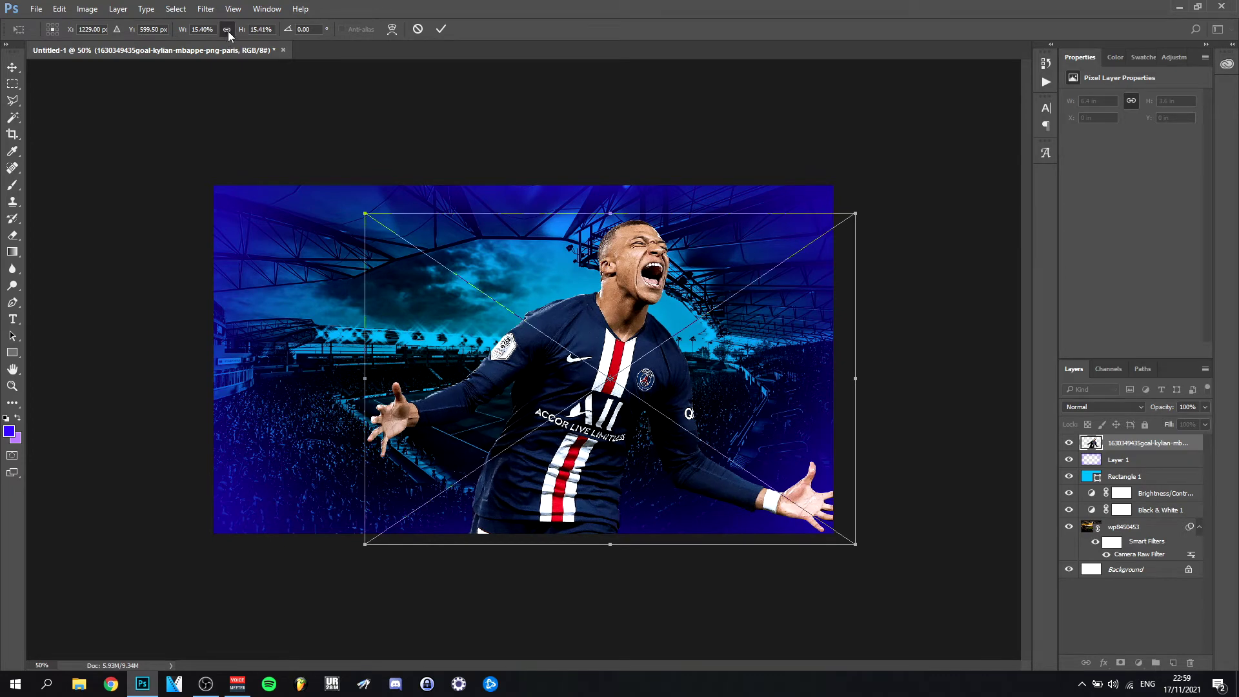
pyautogui.moveTo(599, 343); pyautogui.dragTo(668, 335)
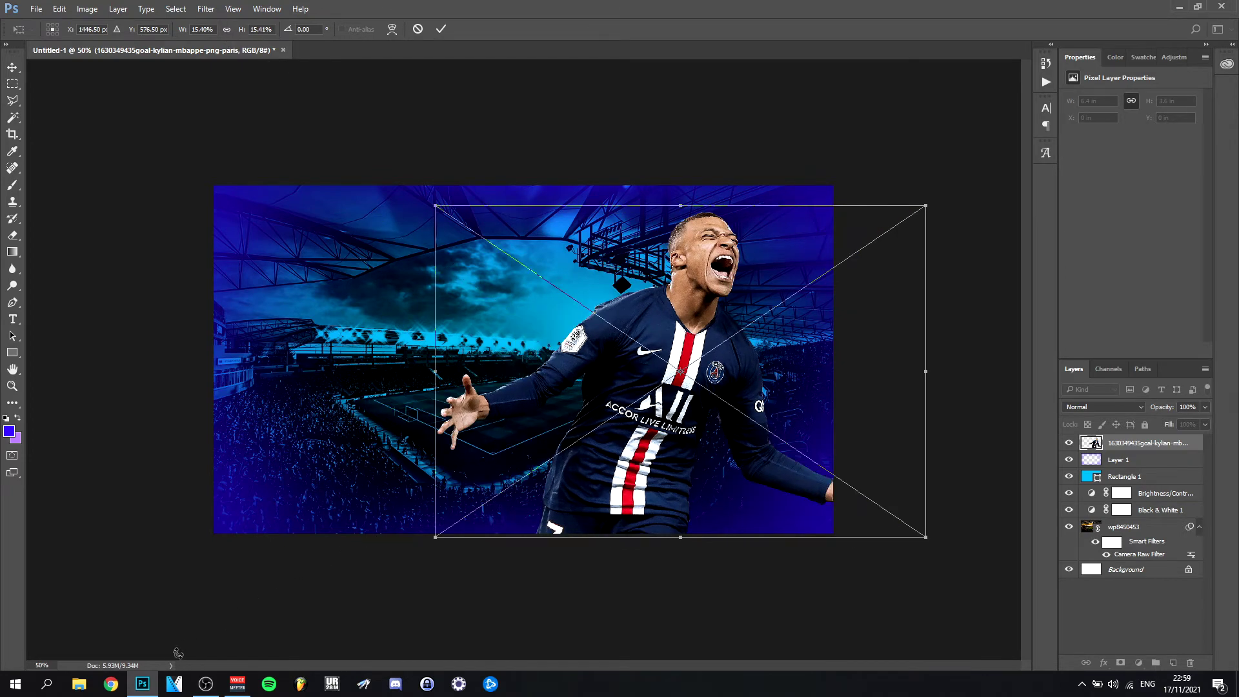
pyautogui.moveTo(147, 684)
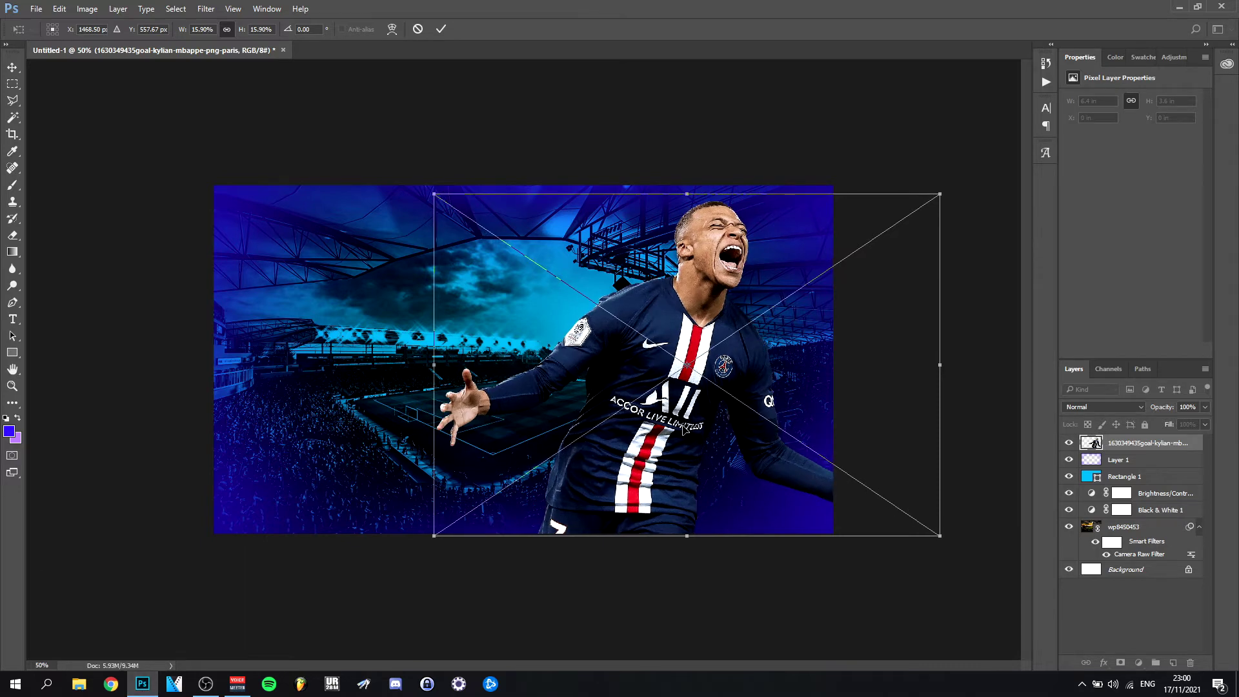
pyautogui.press('Return')
# Open the Camera Raw Filter on the footballer layer and set Exposure to -0.65 and Clarity to +86.
pyautogui.press('z')
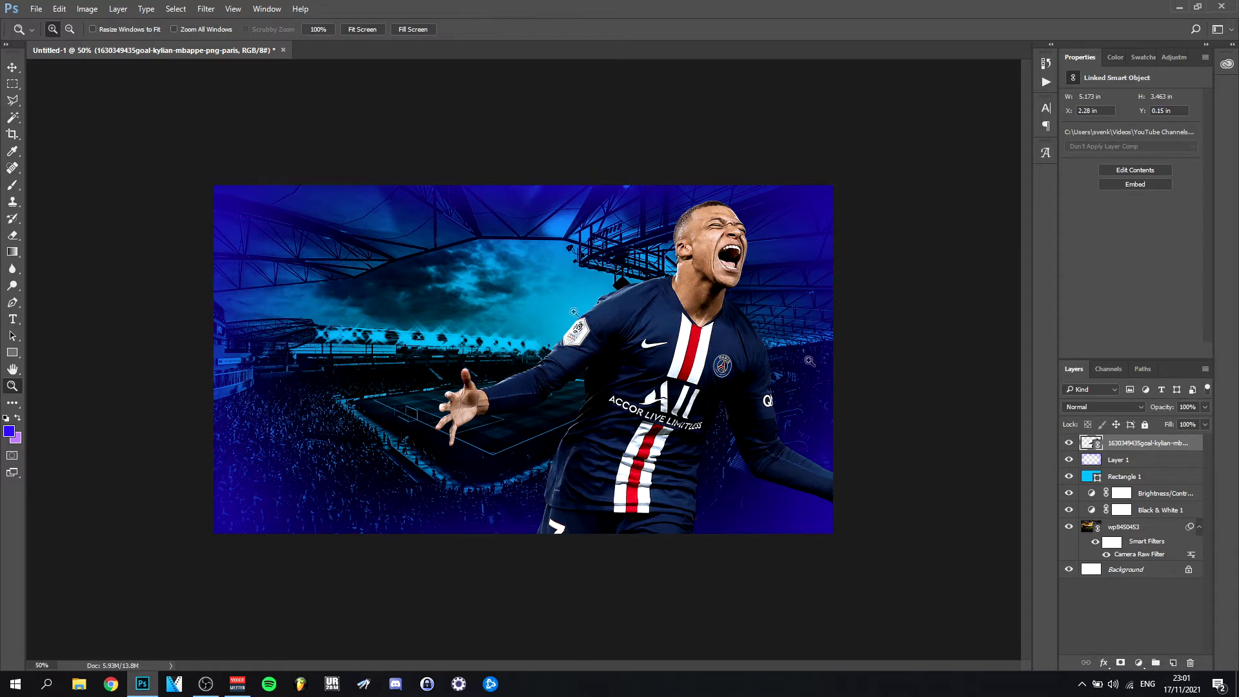
pyautogui.click(13, 67)
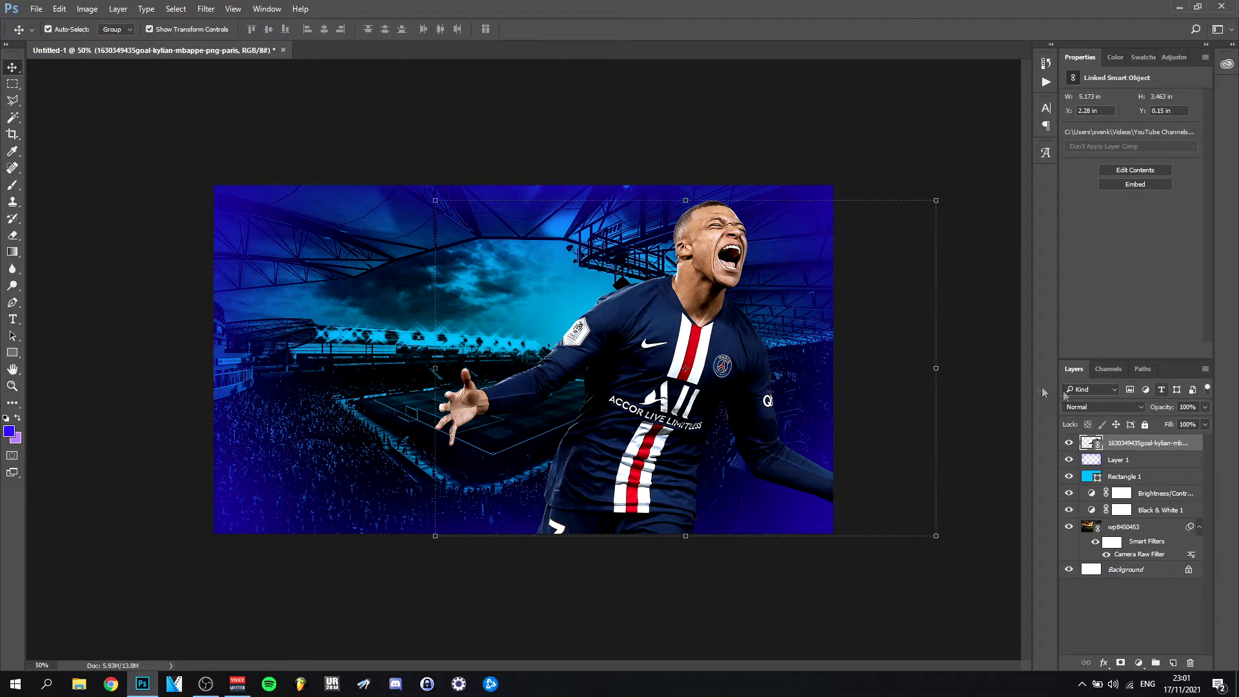
pyautogui.click(207, 9)
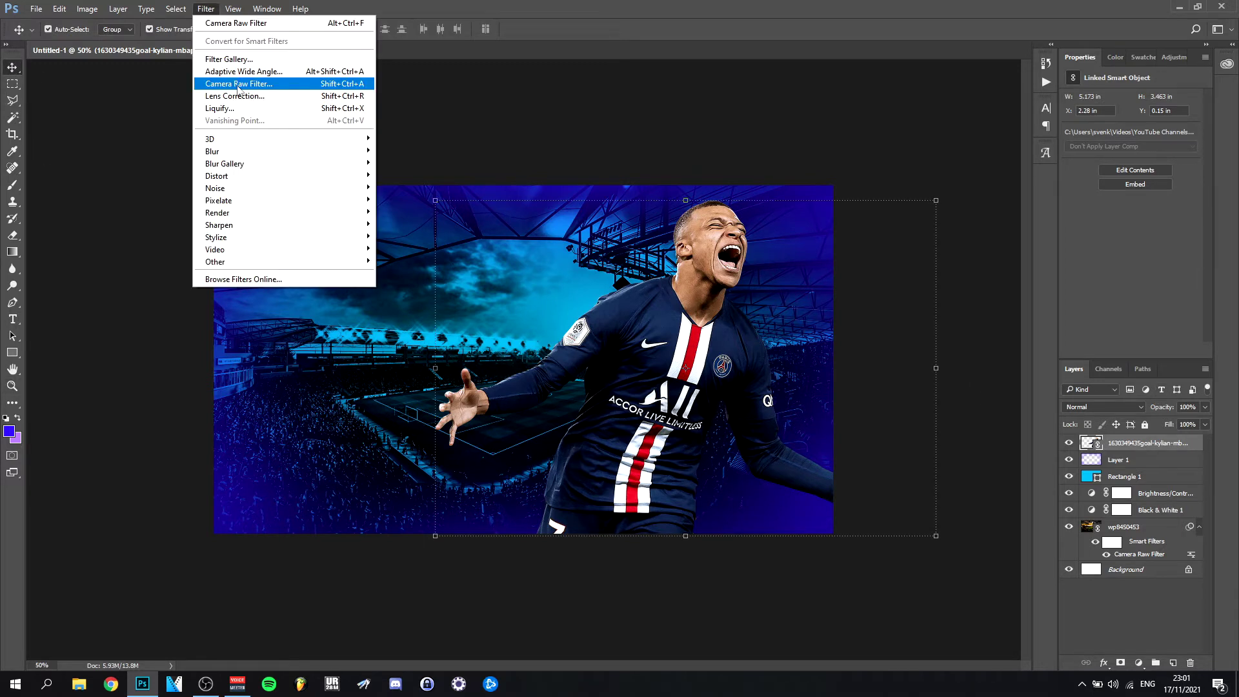
pyautogui.click(239, 85)
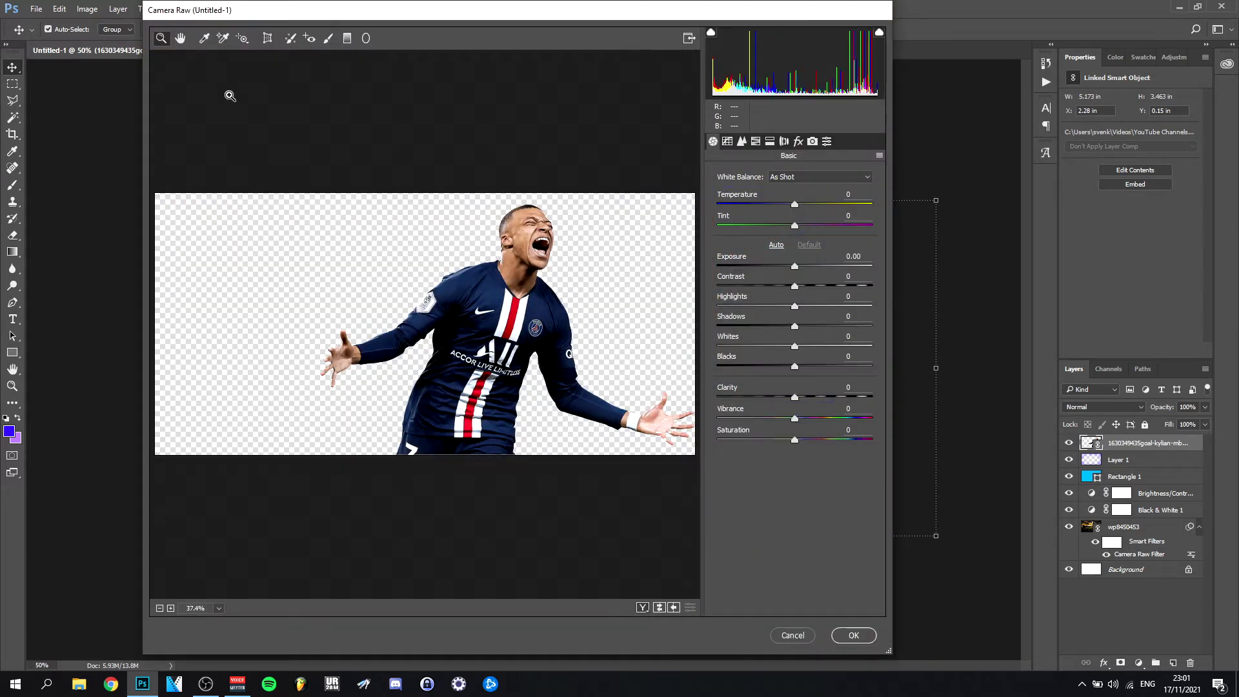
pyautogui.moveTo(794, 266); pyautogui.dragTo(784, 266)
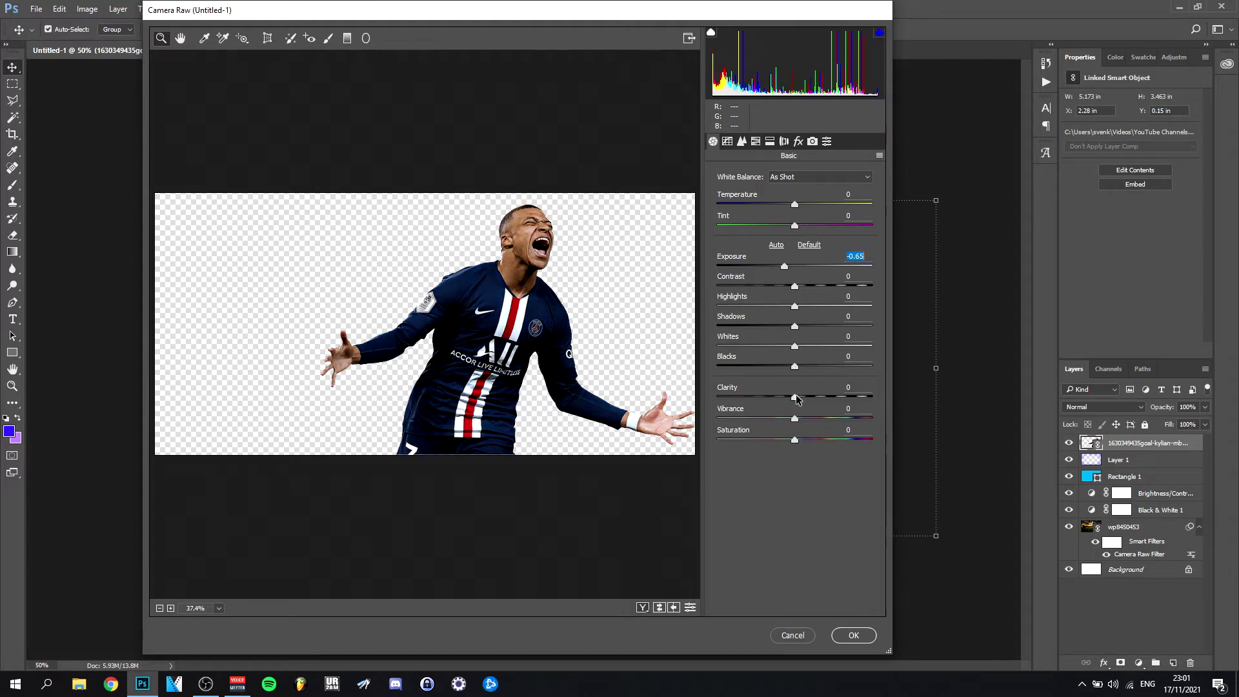
pyautogui.moveTo(795, 396); pyautogui.dragTo(847, 397)
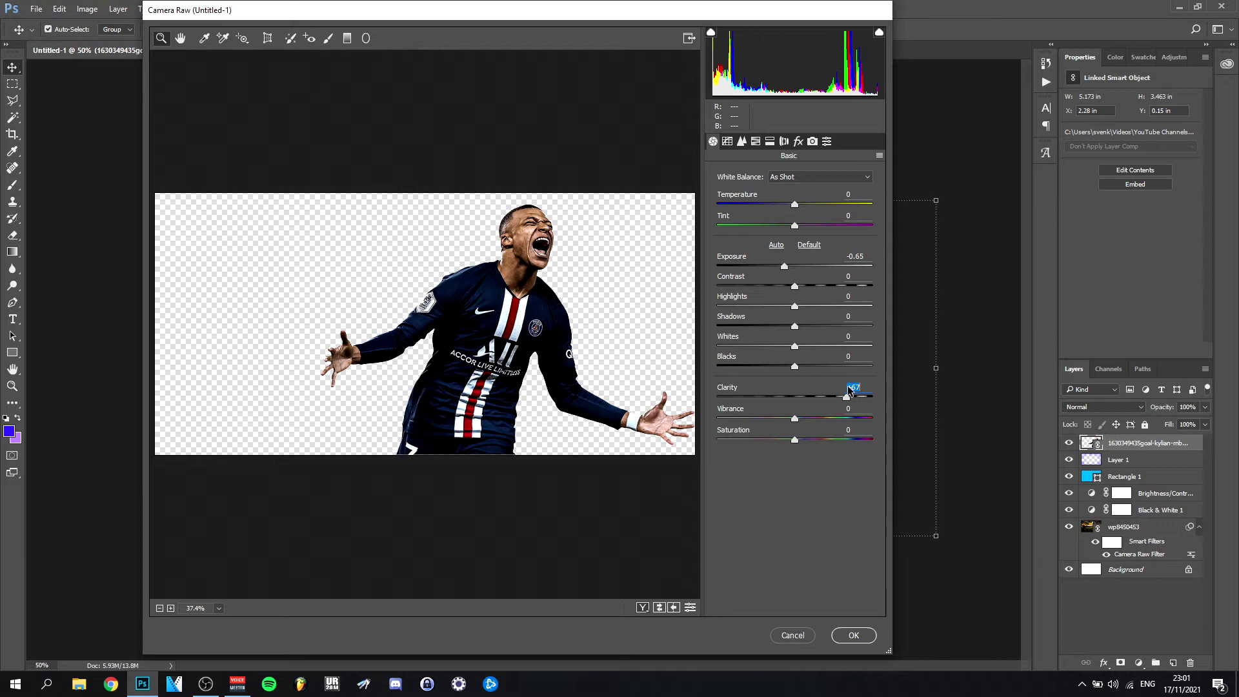
pyautogui.moveTo(847, 396); pyautogui.dragTo(861, 397)
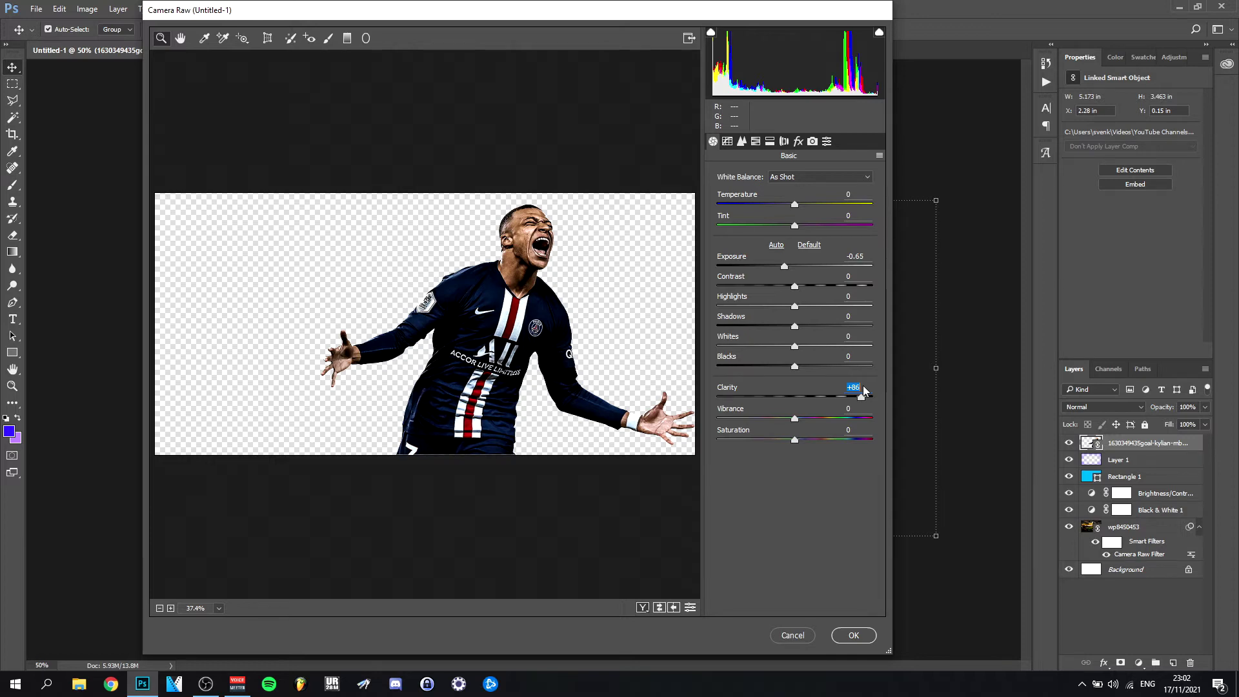
# Set the footballer's Blacks to -36, Whites to -26, Shadows to -55 and Highlights to -10 in Camera Raw.
pyautogui.moveTo(794, 365); pyautogui.dragTo(767, 366)
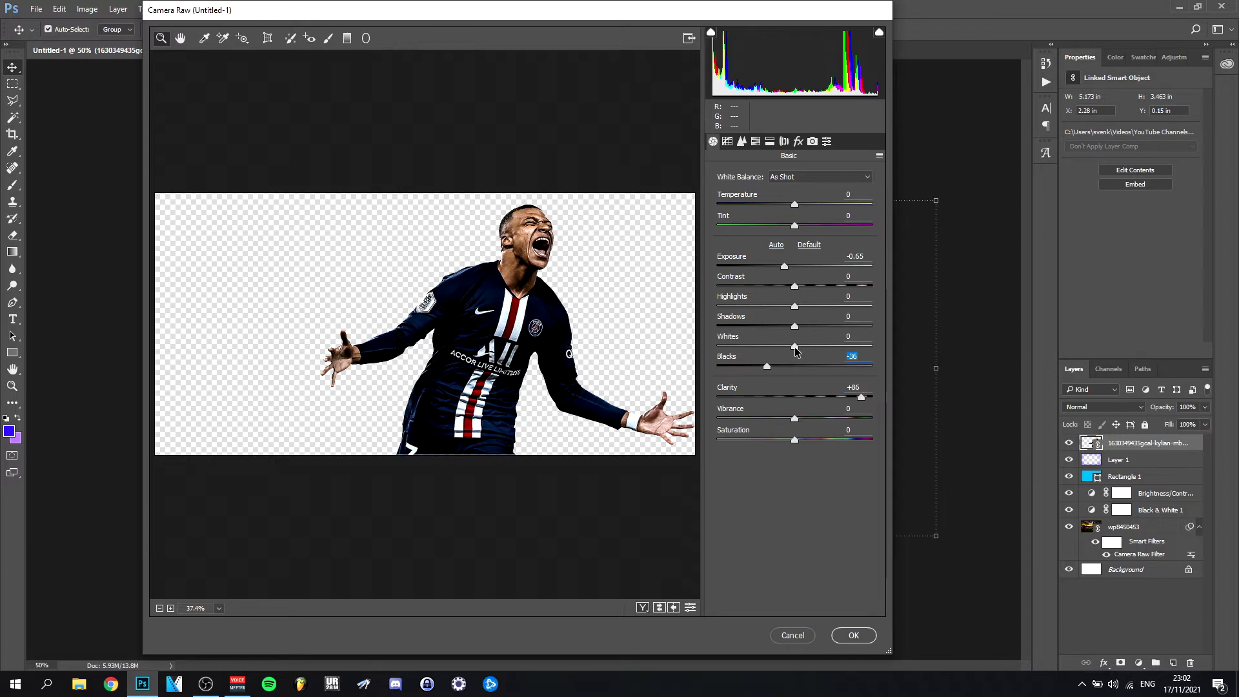
pyautogui.moveTo(795, 346); pyautogui.dragTo(784, 346)
pyautogui.moveTo(794, 326); pyautogui.dragTo(752, 326)
pyautogui.moveTo(784, 346); pyautogui.dragTo(775, 346)
pyautogui.click(794, 306)
pyautogui.moveTo(797, 306); pyautogui.dragTo(841, 305)
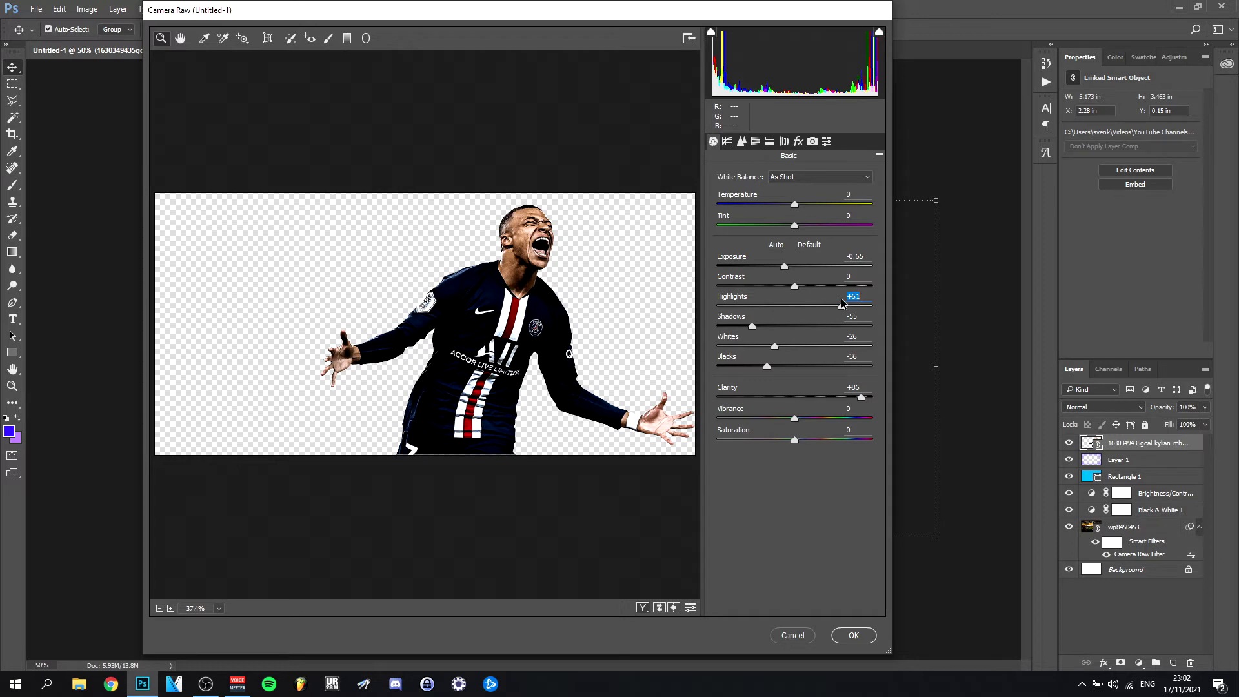
pyautogui.moveTo(841, 305); pyautogui.dragTo(786, 306)
# Set Contrast to +15 and Exposure to -0.75 for the footballer, and apply the Camera Raw Filter.
pyautogui.moveTo(794, 286)
pyautogui.mouseDown()
pyautogui.moveTo(809, 286)
pyautogui.moveTo(781, 273)
pyautogui.mouseUp()
pyautogui.click(859, 257)
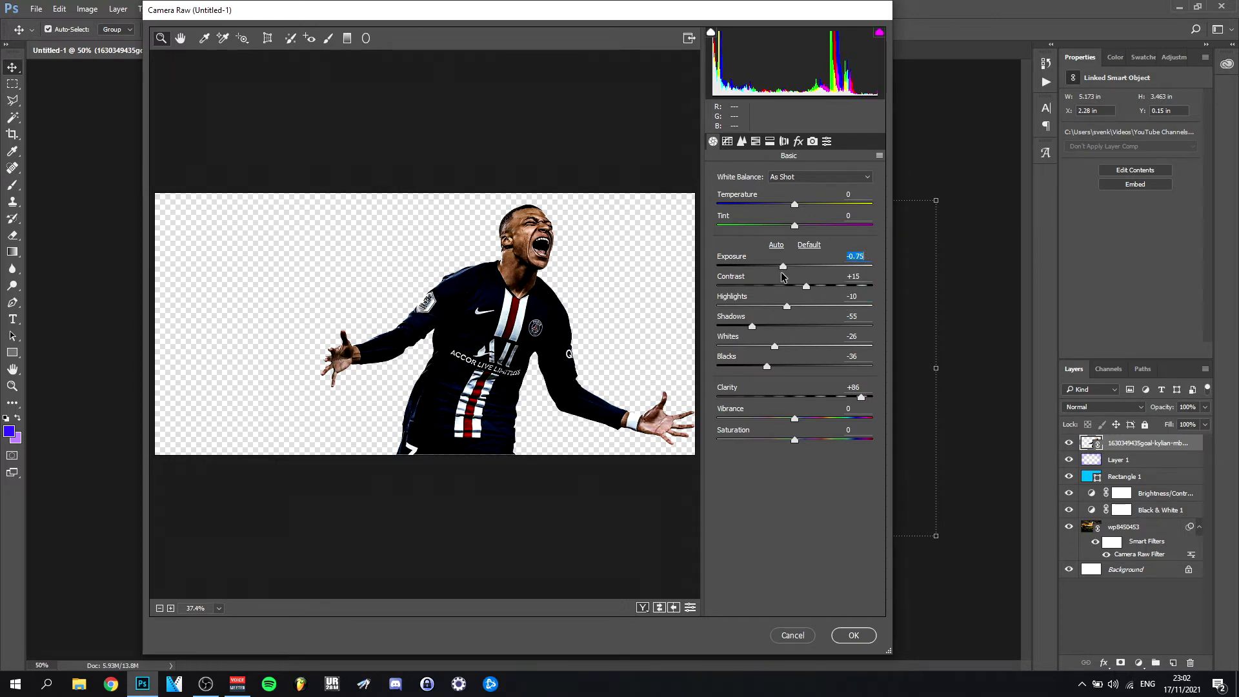
pyautogui.click(853, 636)
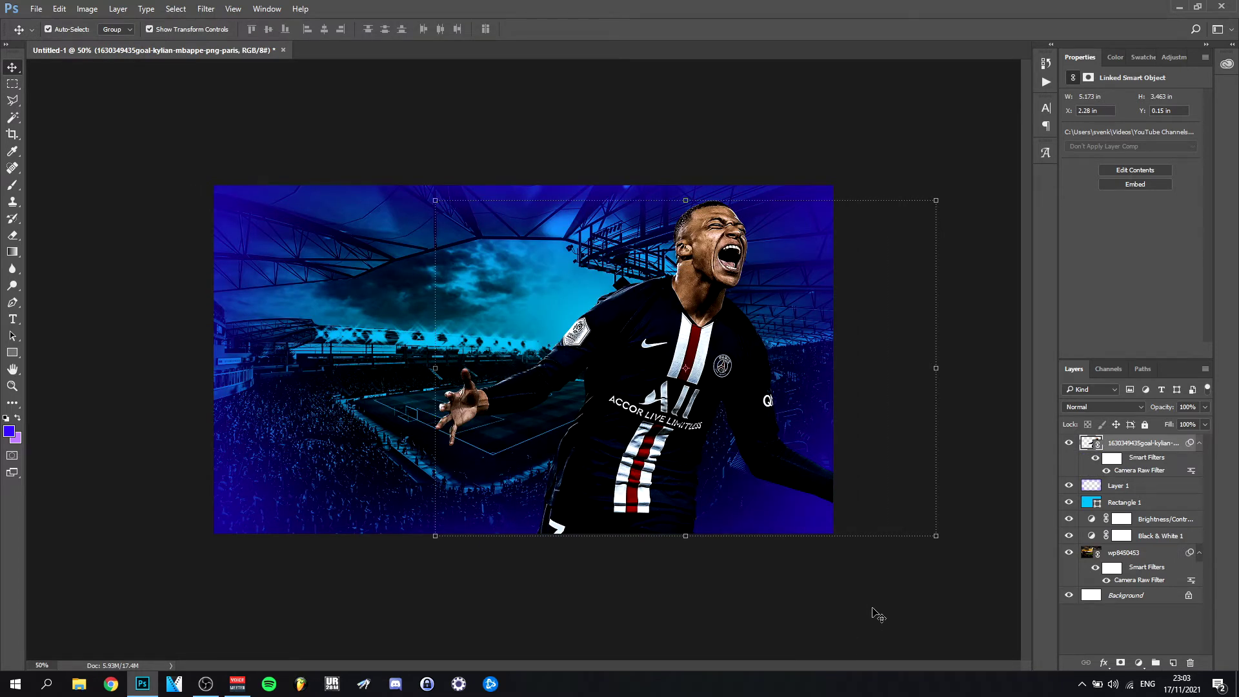
# Add a Black & White adjustment layer clipped to the footballer layer, and create a new empty layer above it.
pyautogui.hotkey('ctrl', 'alt', 'shift', 'b')
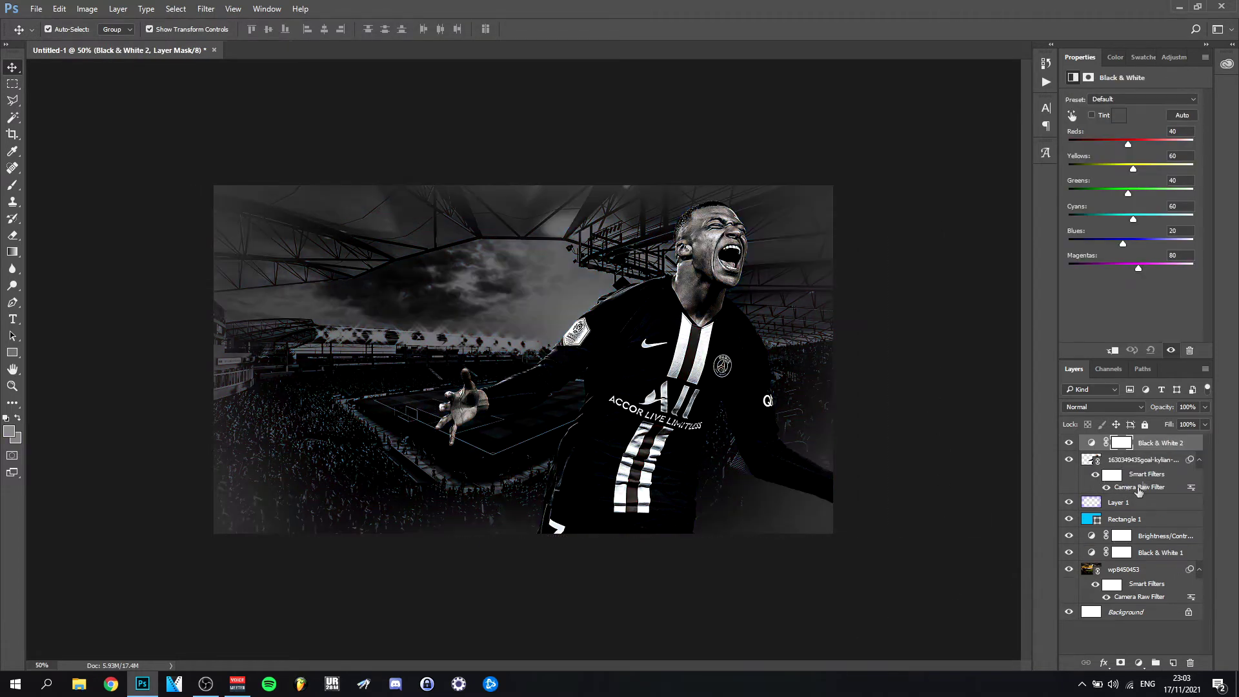
pyautogui.rightClick(1160, 449)
pyautogui.click(1071, 366)
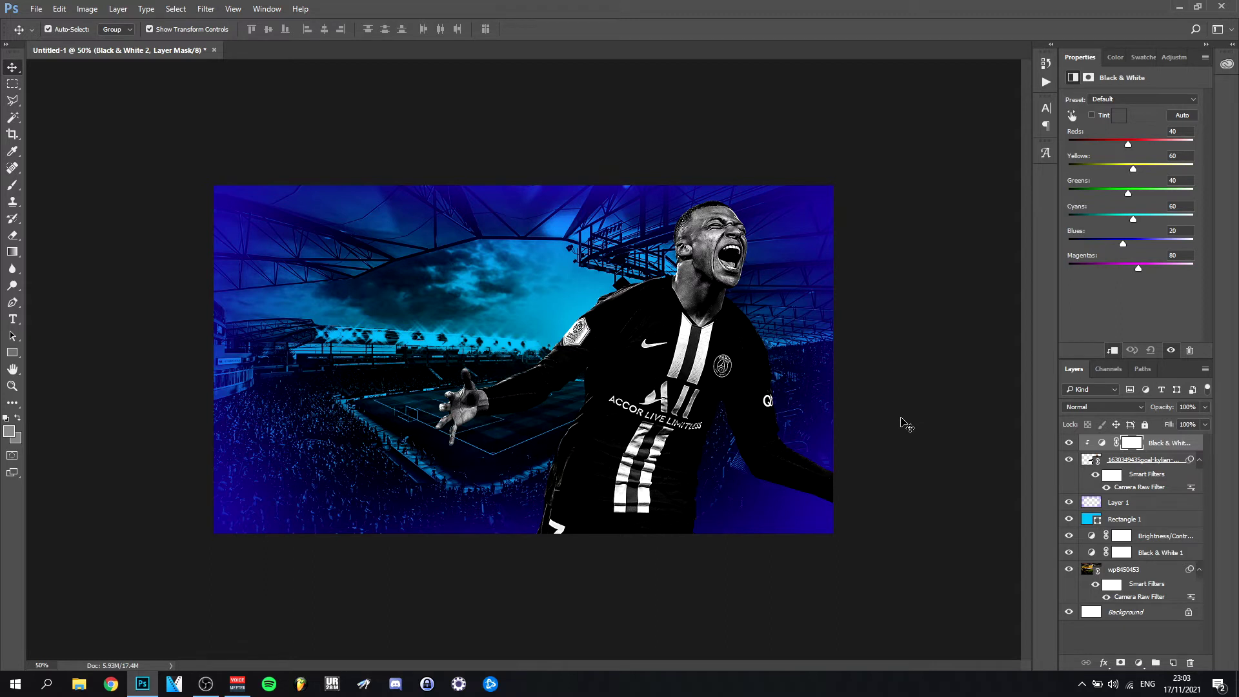
pyautogui.hotkey('ctrl', 'shift', 'alt', 'n')
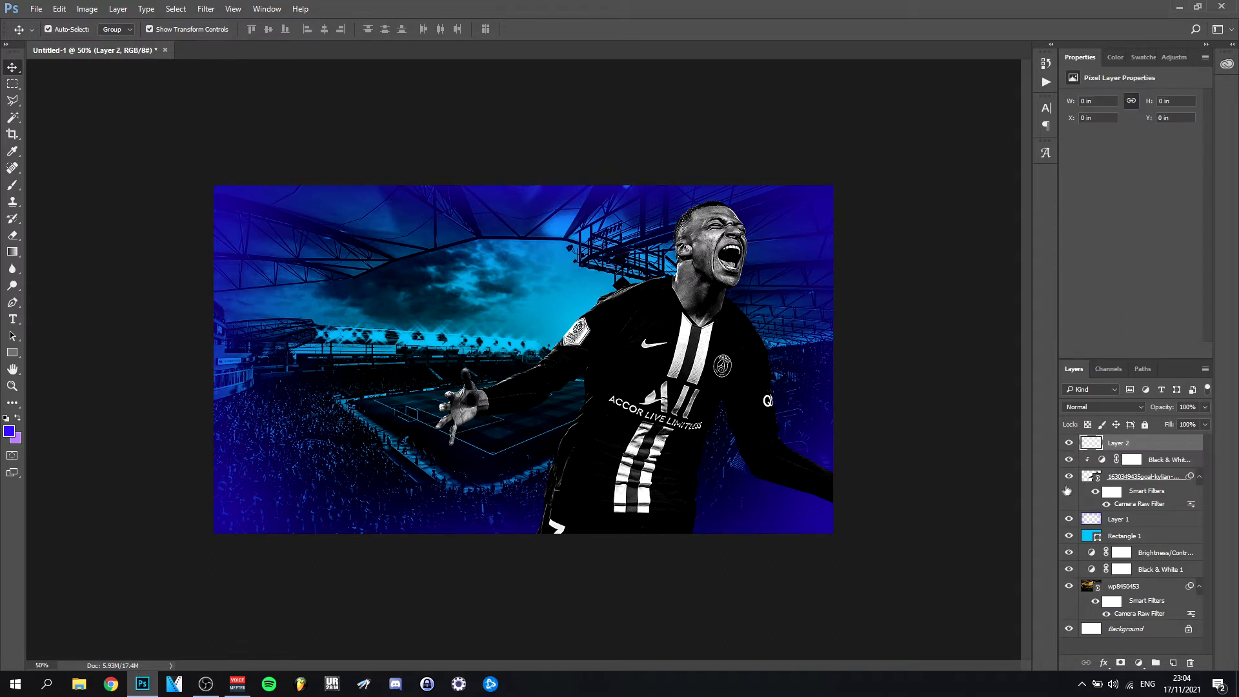
# Add a black drop shadow to the footballer layer and compare the image with and without it.
pyautogui.click(1166, 485)
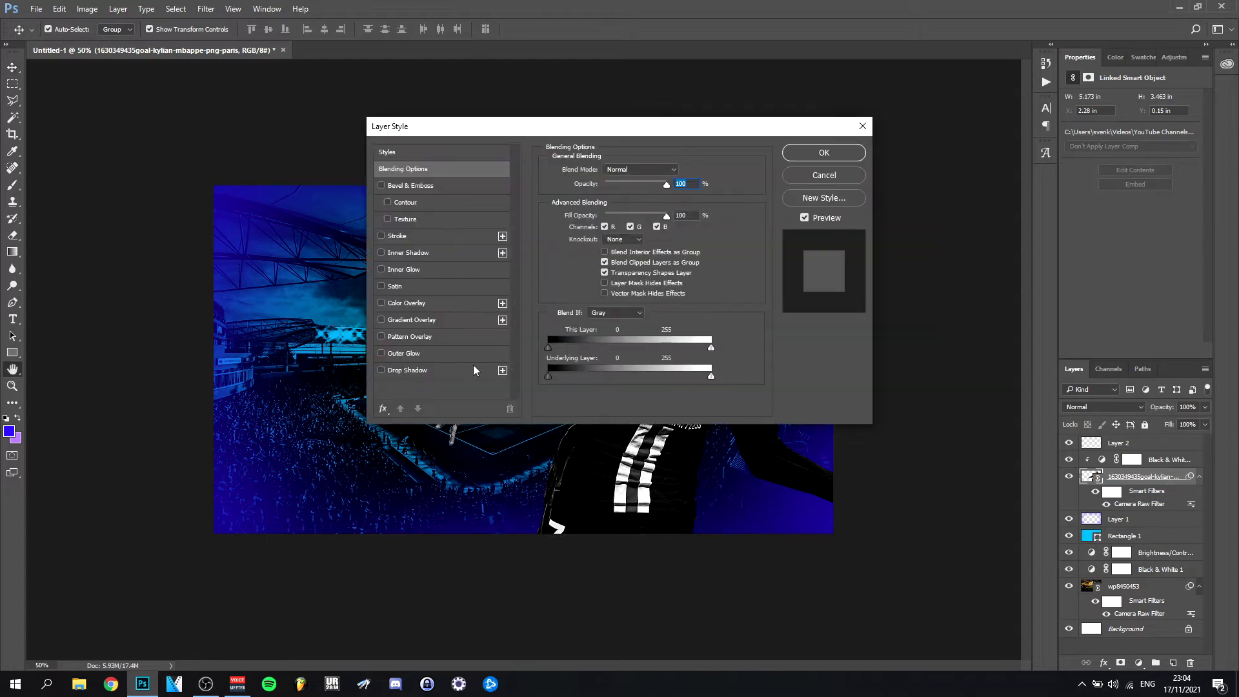
pyautogui.click(381, 369)
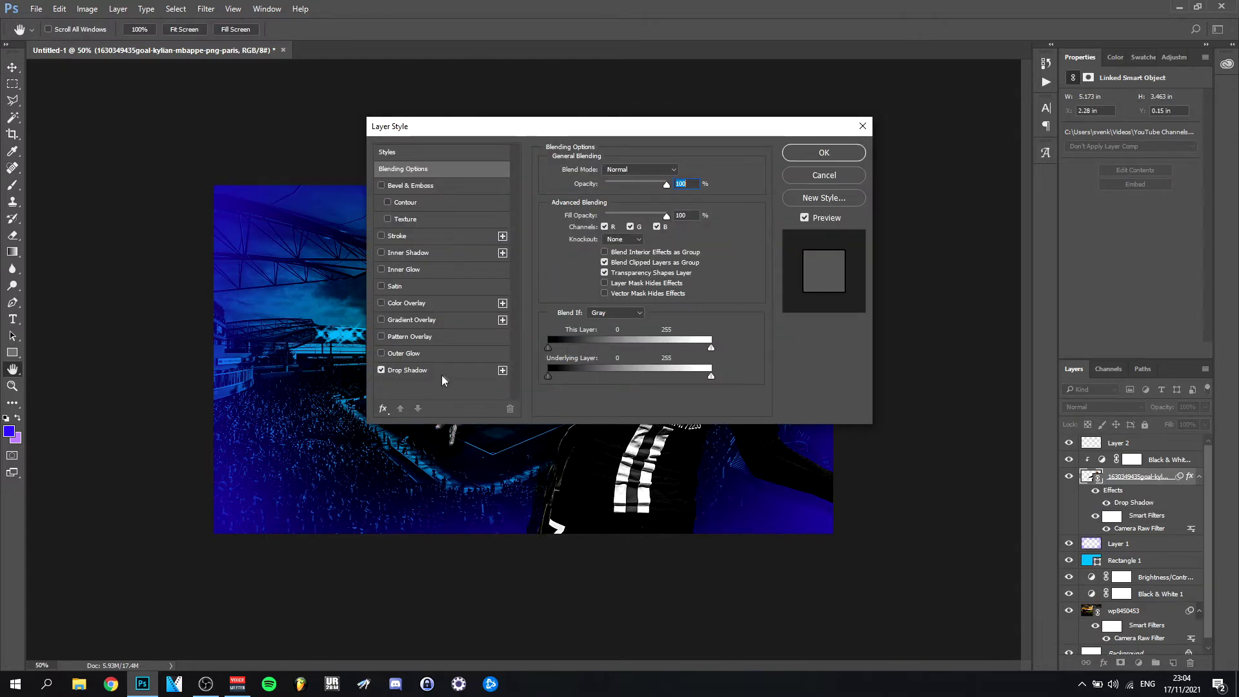
pyautogui.click(442, 373)
pyautogui.moveTo(665, 132); pyautogui.dragTo(1029, 21)
pyautogui.click(812, 261)
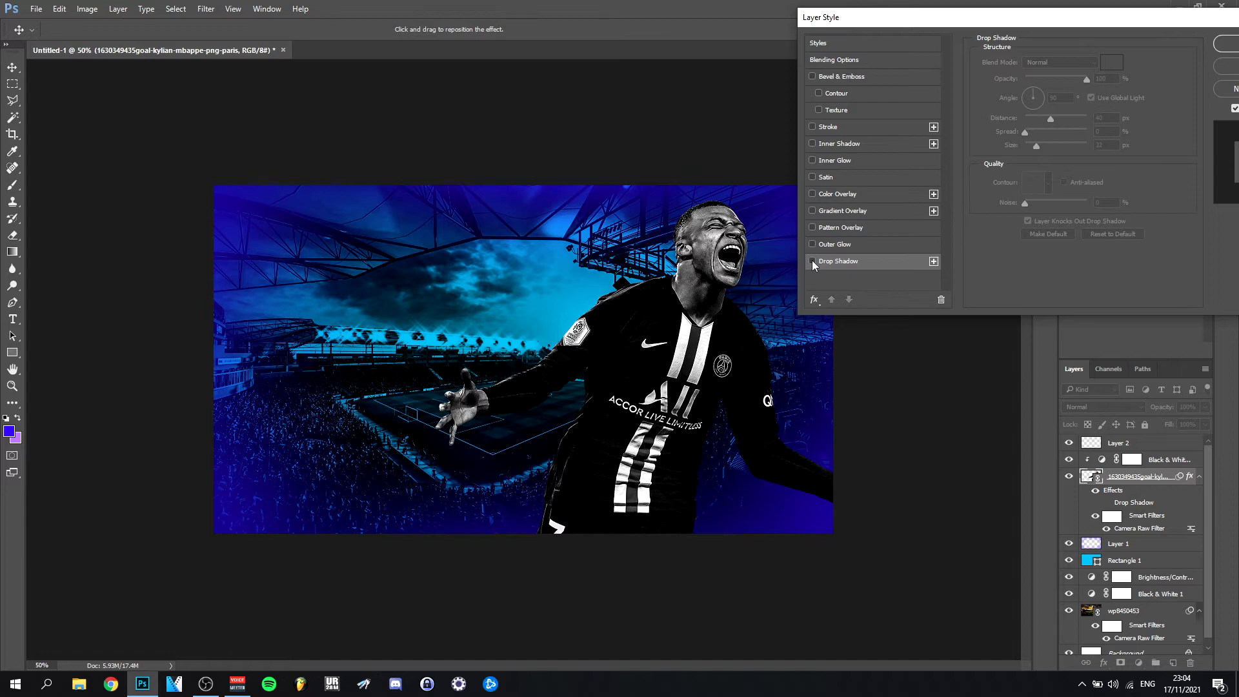
pyautogui.click(812, 261)
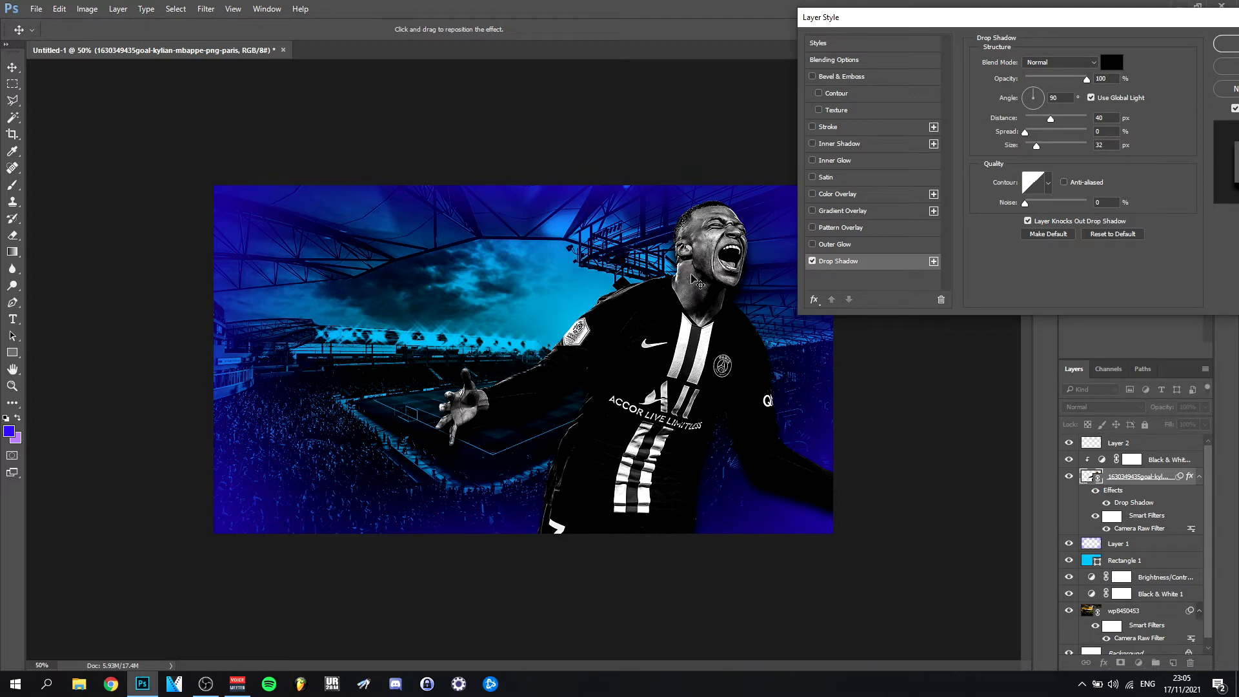
# Set the footballer's drop shadow size to 80 px and apply the layer style.
pyautogui.click(1101, 144)
pyautogui.scroll(20, 1110, 146)
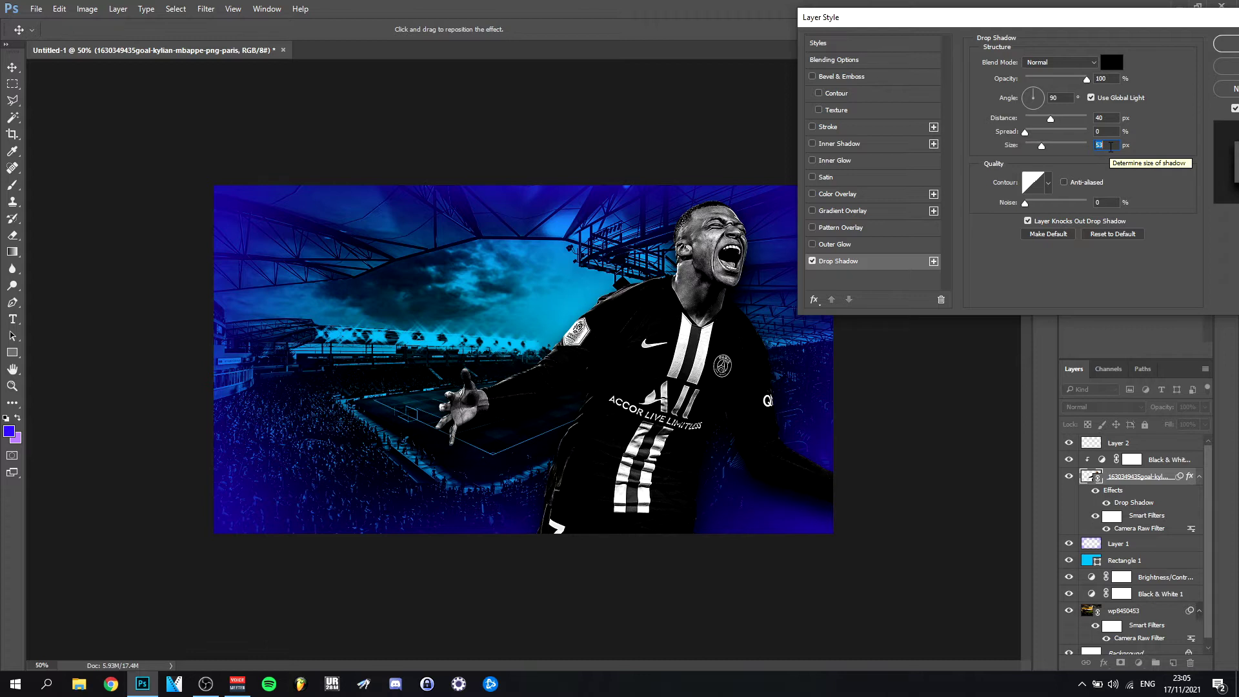
pyautogui.scroll(-4, 1110, 146)
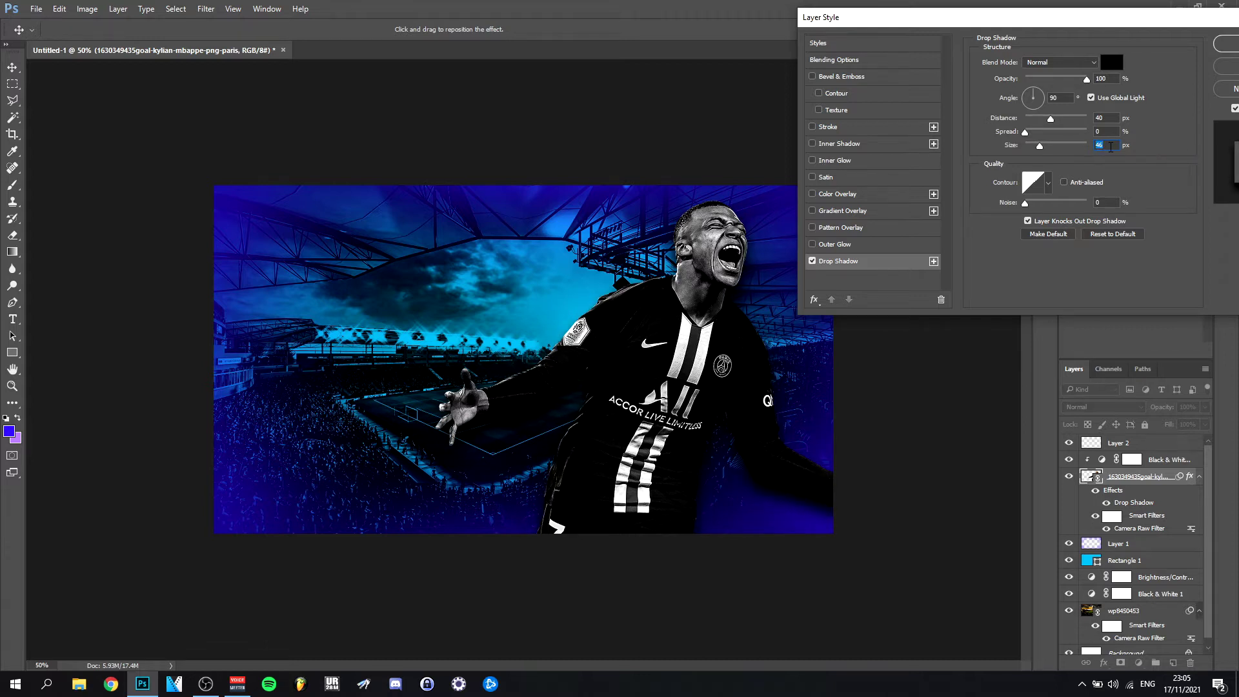
pyautogui.moveTo(147, 692)
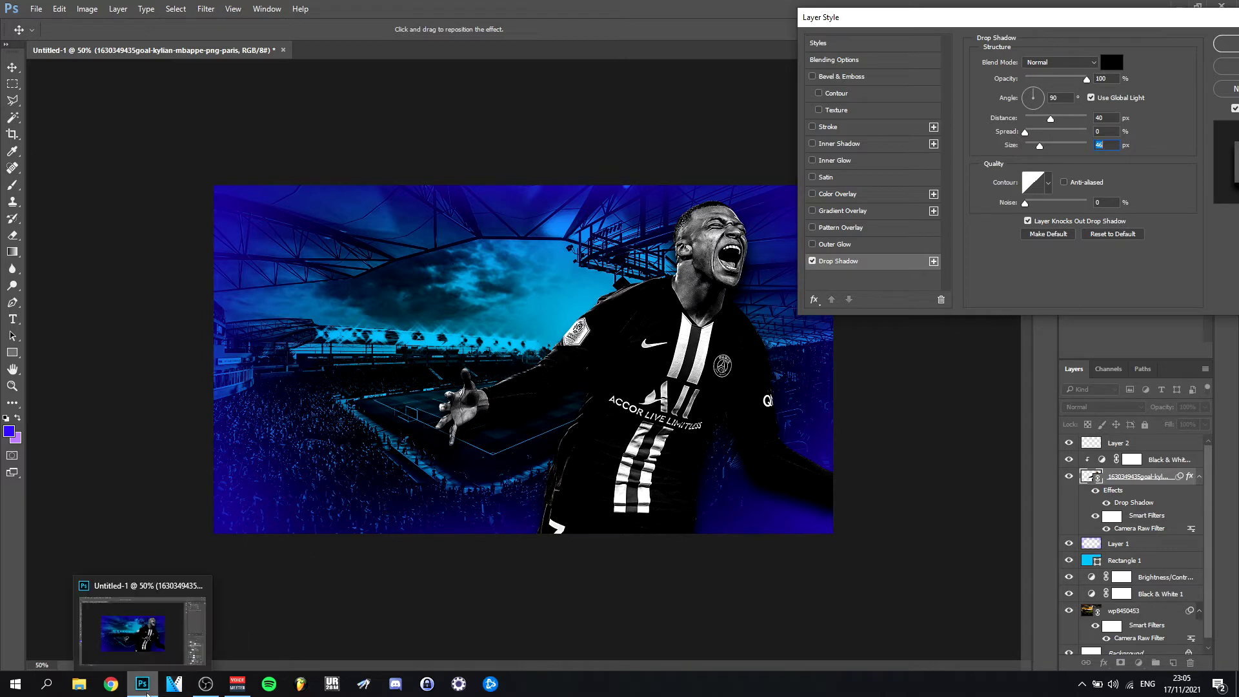
pyautogui.scroll(20, 1108, 145)
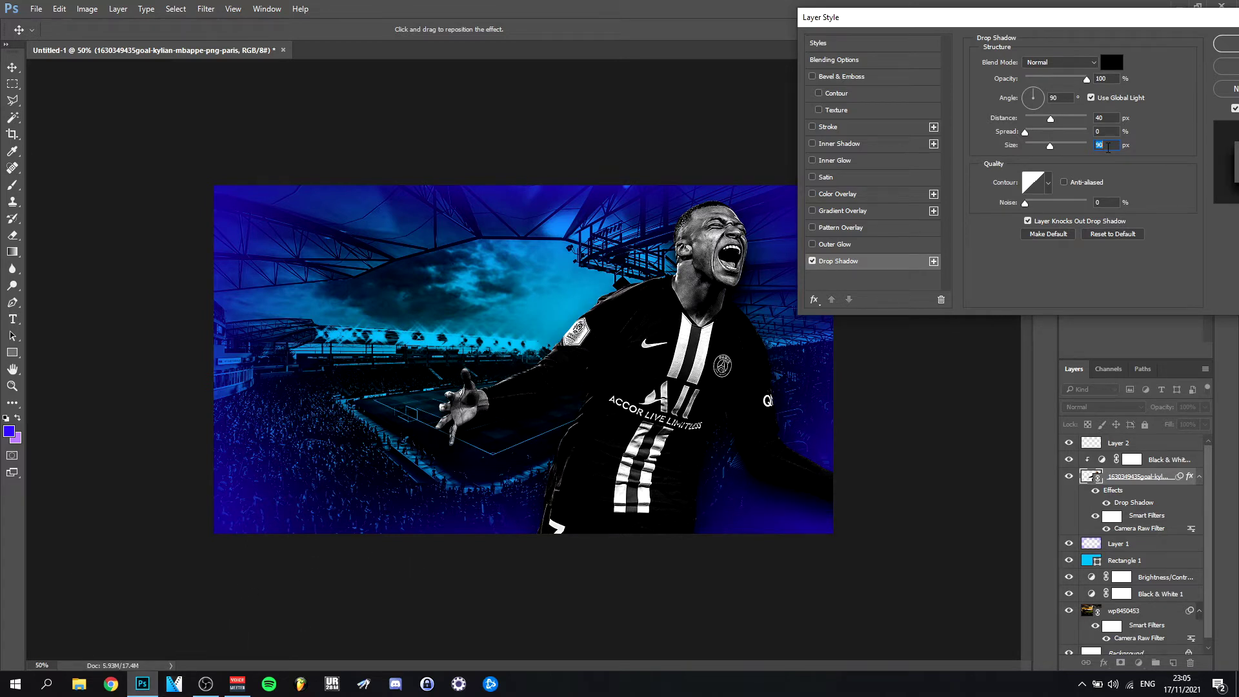
pyautogui.scroll(-12, 1108, 147)
pyautogui.scroll(-4, 1108, 147)
pyautogui.scroll(8, 1116, 143)
pyautogui.write('080')
pyautogui.press('Return')
# Paint soft blue brush strokes at 55% opacity over the footballer and stadium edges on Layer 2.
pyautogui.press('z')
pyautogui.rightClick(474, 364)
pyautogui.click(494, 442)
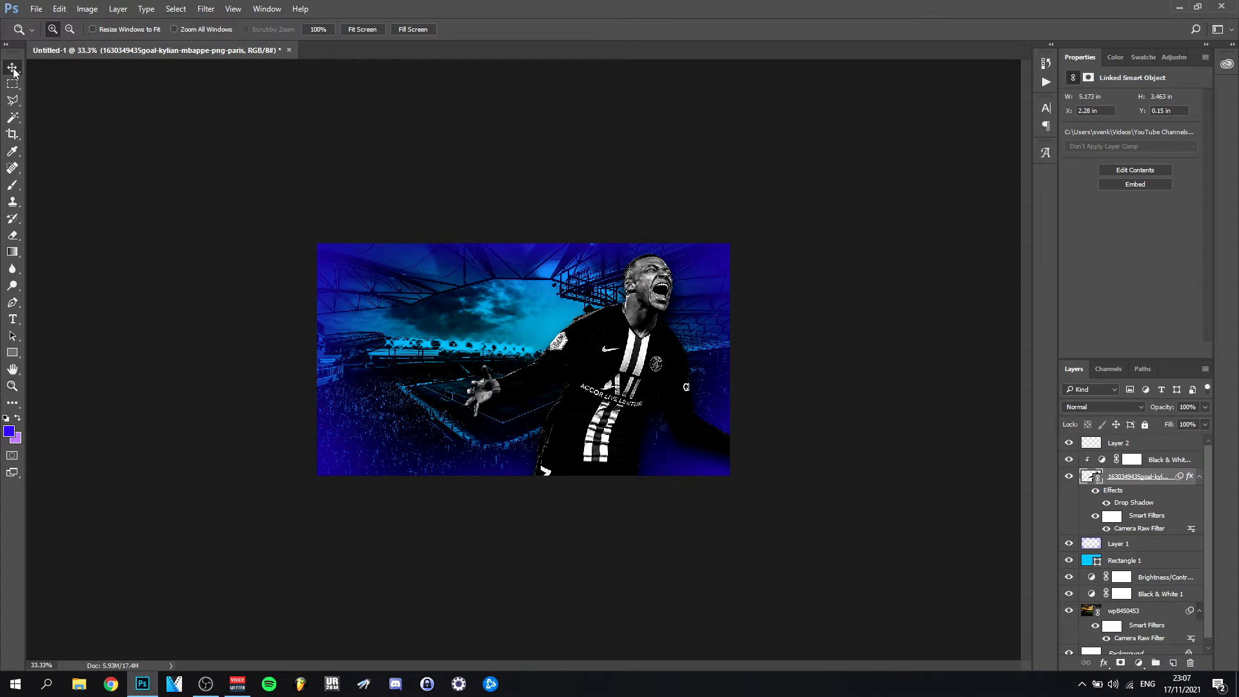
pyautogui.press('b')
pyautogui.hotkey('alt', ']')
pyautogui.hotkey('alt', ']')
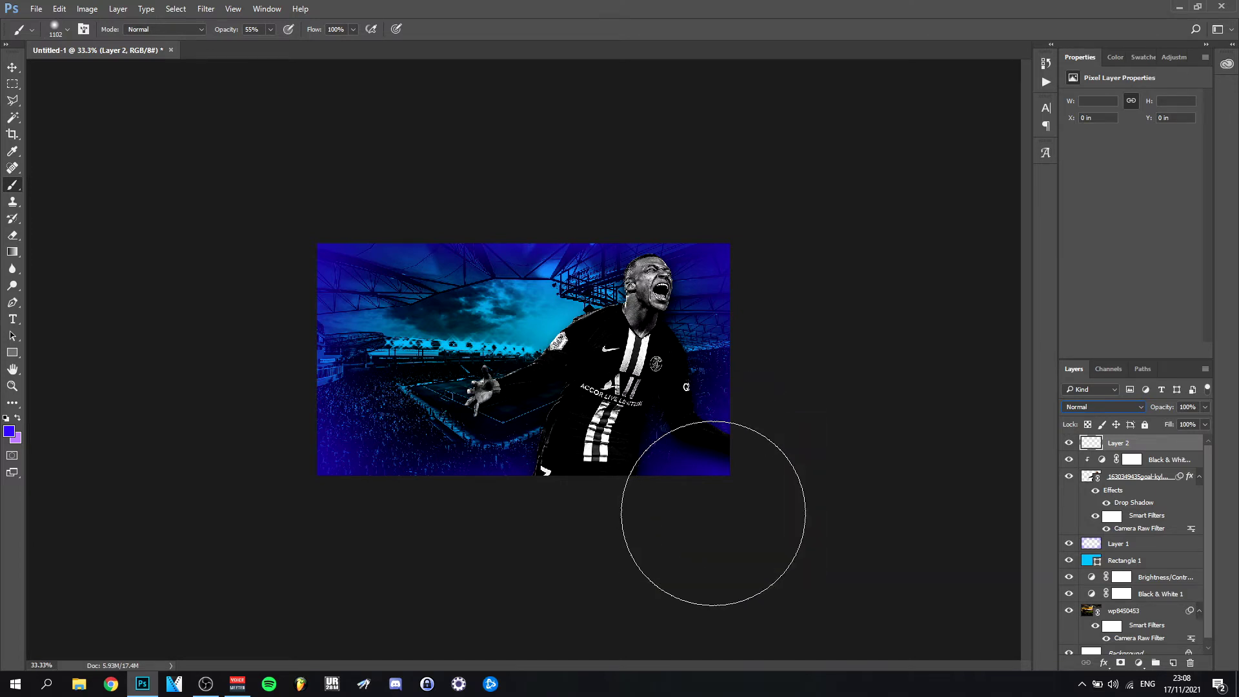
pyautogui.moveTo(719, 520)
pyautogui.mouseDown()
pyautogui.moveTo(769, 281)
pyautogui.moveTo(762, 242)
pyautogui.mouseUp()
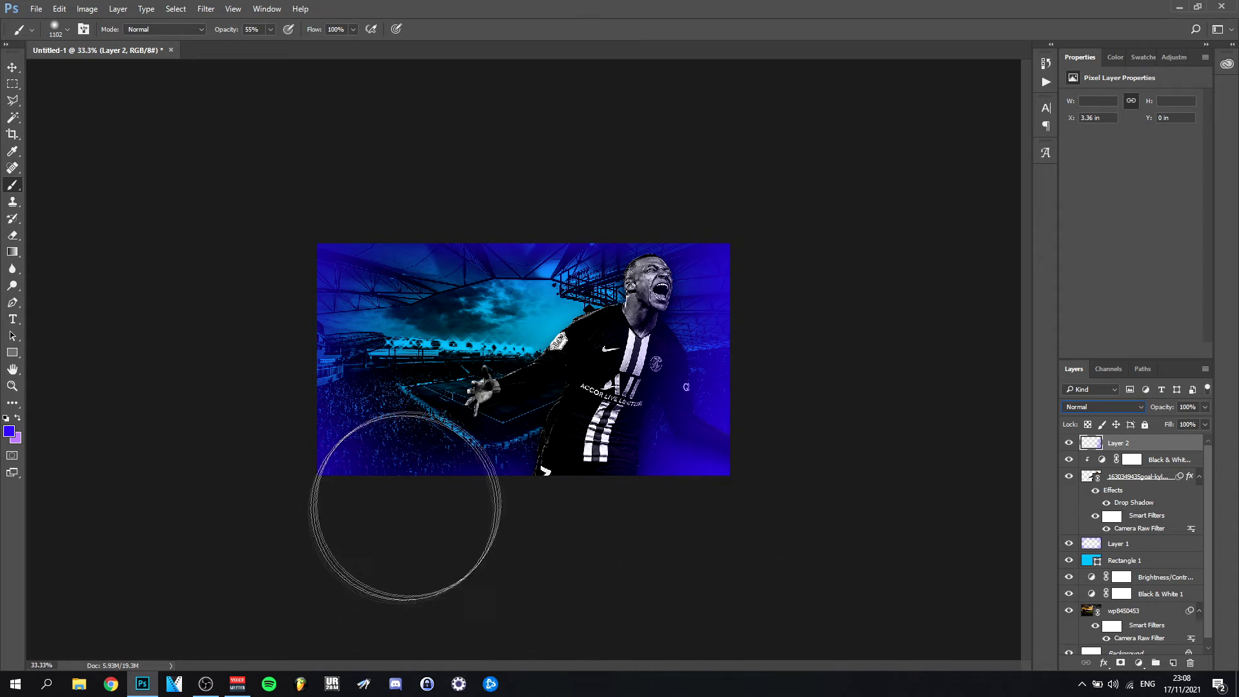
pyautogui.moveTo(462, 482)
pyautogui.mouseDown()
pyautogui.moveTo(453, 348)
pyautogui.moveTo(517, 226)
pyautogui.moveTo(519, 271)
pyautogui.mouseUp()
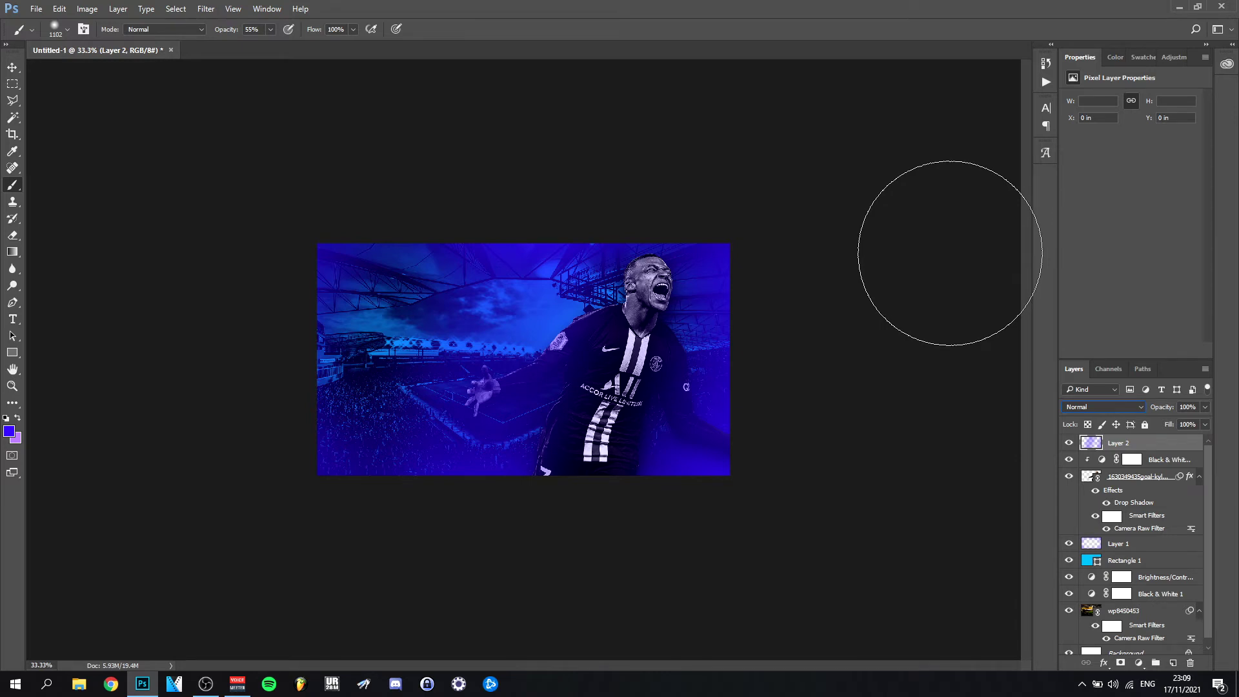
# Set the blend mode of Layer 2 to Linear Dodge (Add).
pyautogui.click(1083, 412)
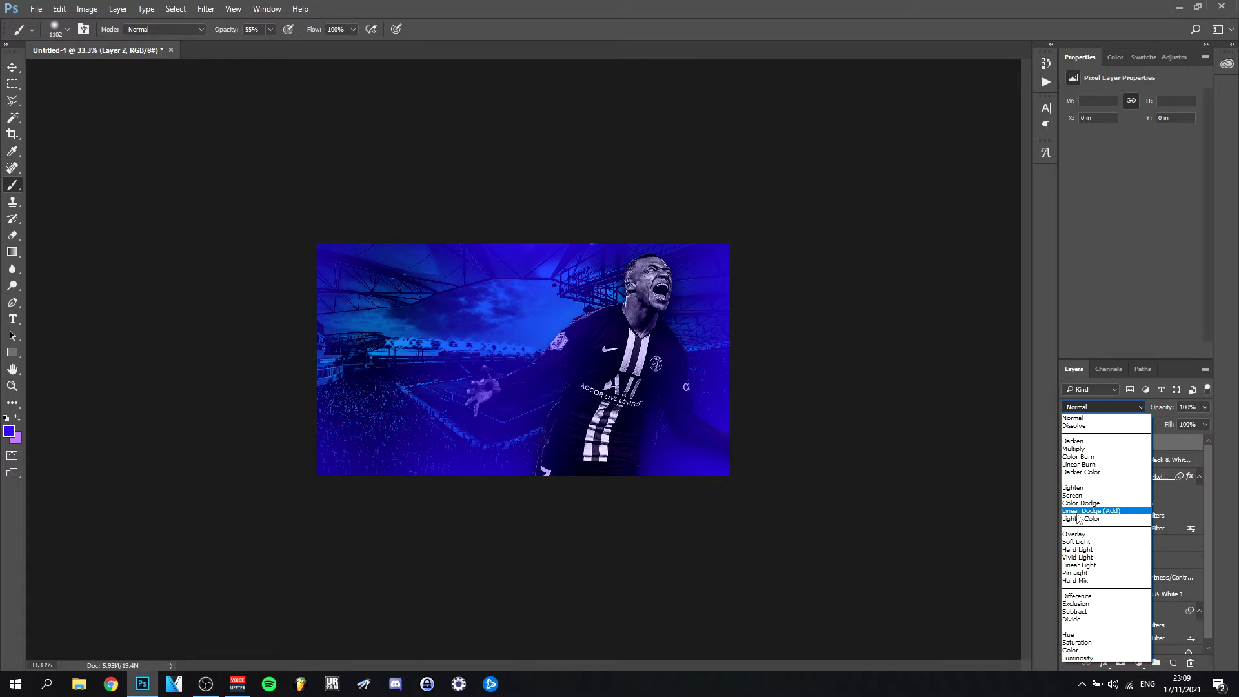
pyautogui.click(1078, 513)
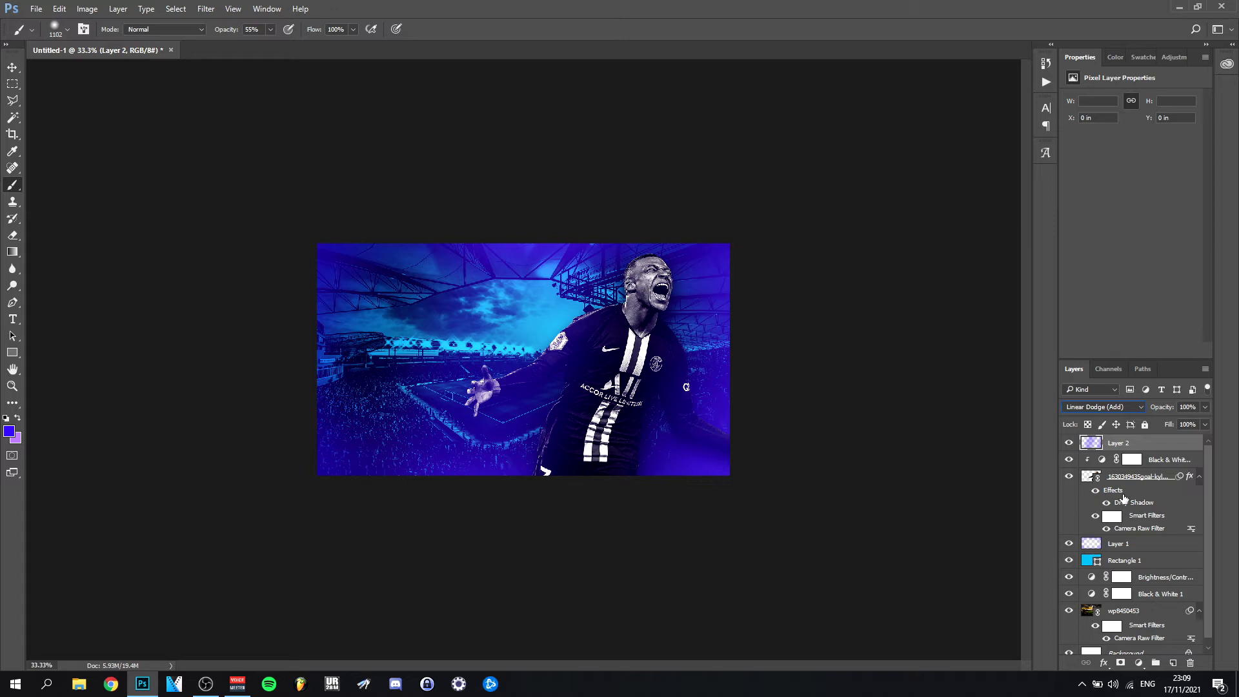
pyautogui.moveTo(153, 690)
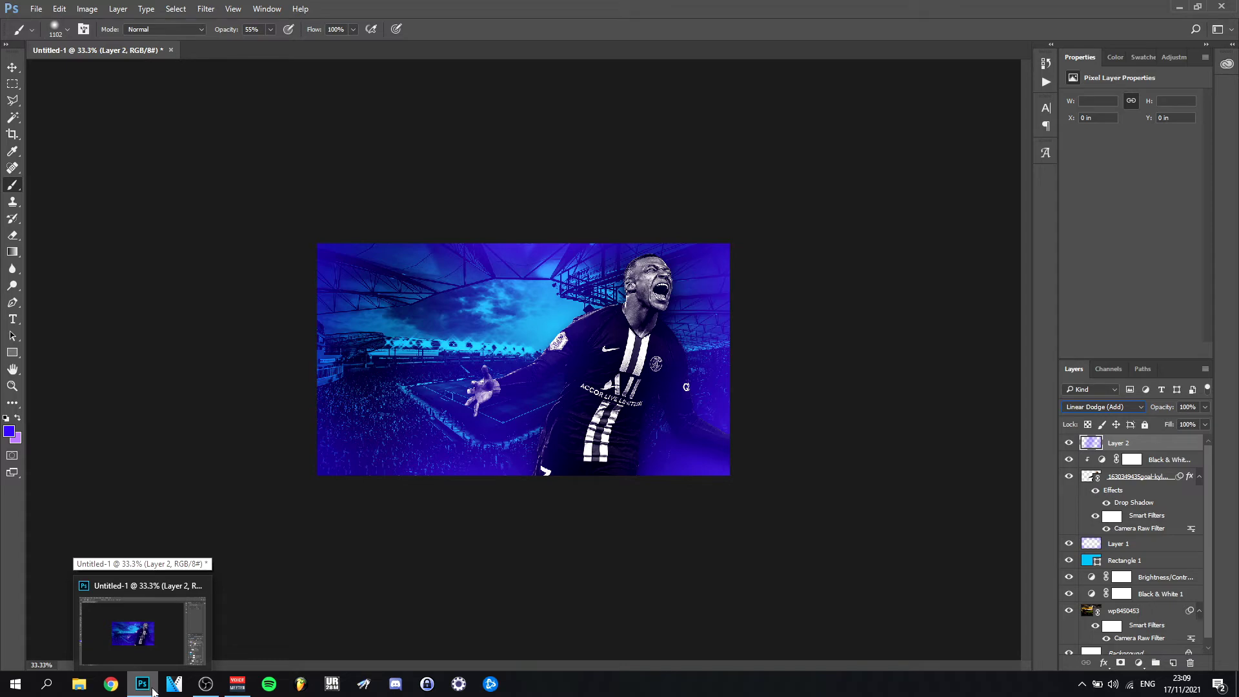
# Place FIFA_22_logo.svg as a linked file at the top of the layer stack.
pyautogui.click(12, 385)
pyautogui.hotkey('ctrl', '+')
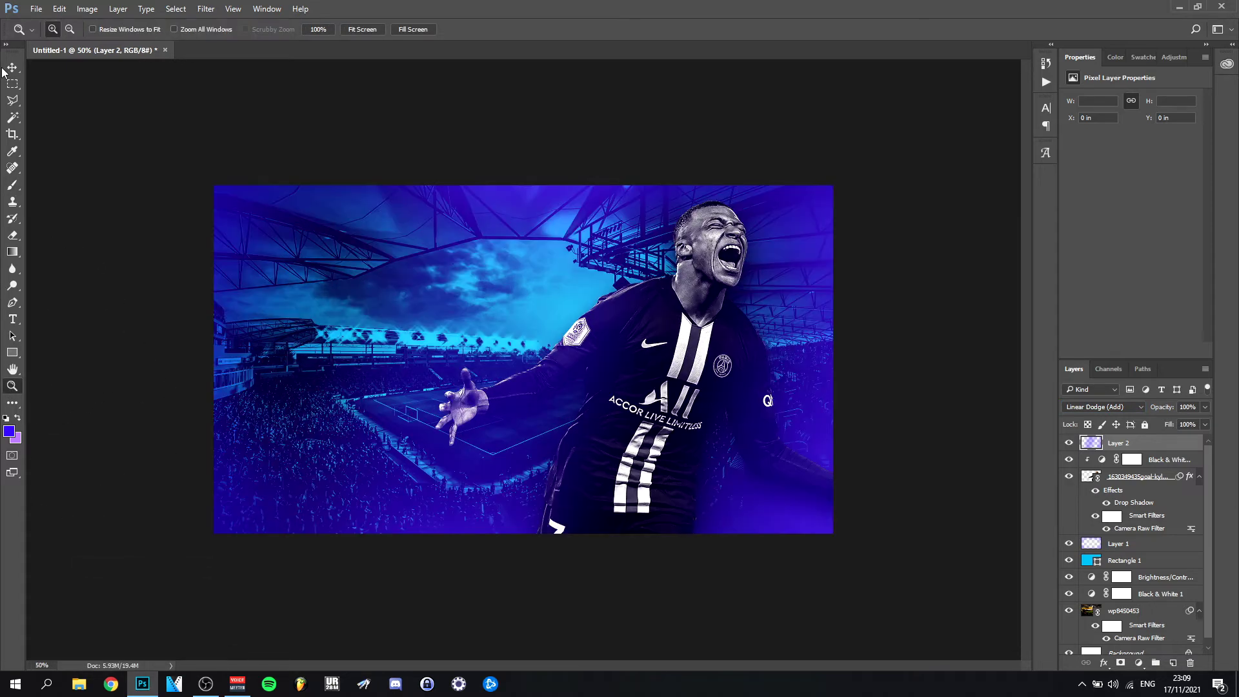
pyautogui.click(37, 9)
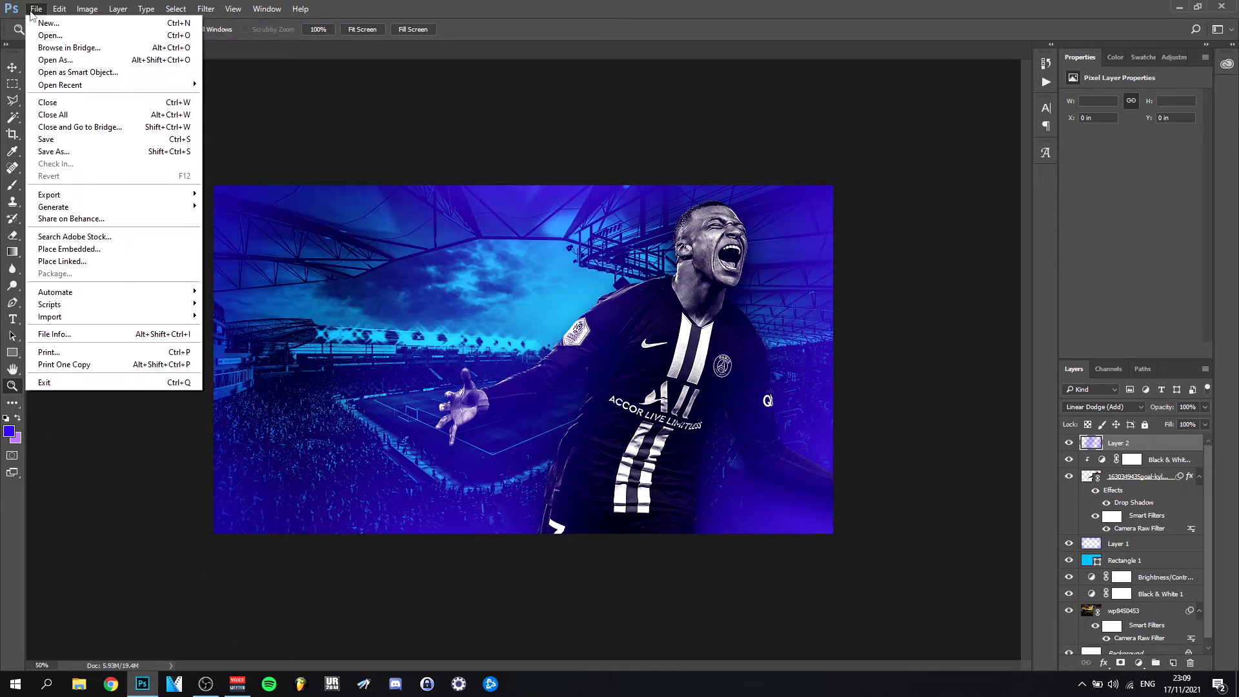
pyautogui.click(68, 261)
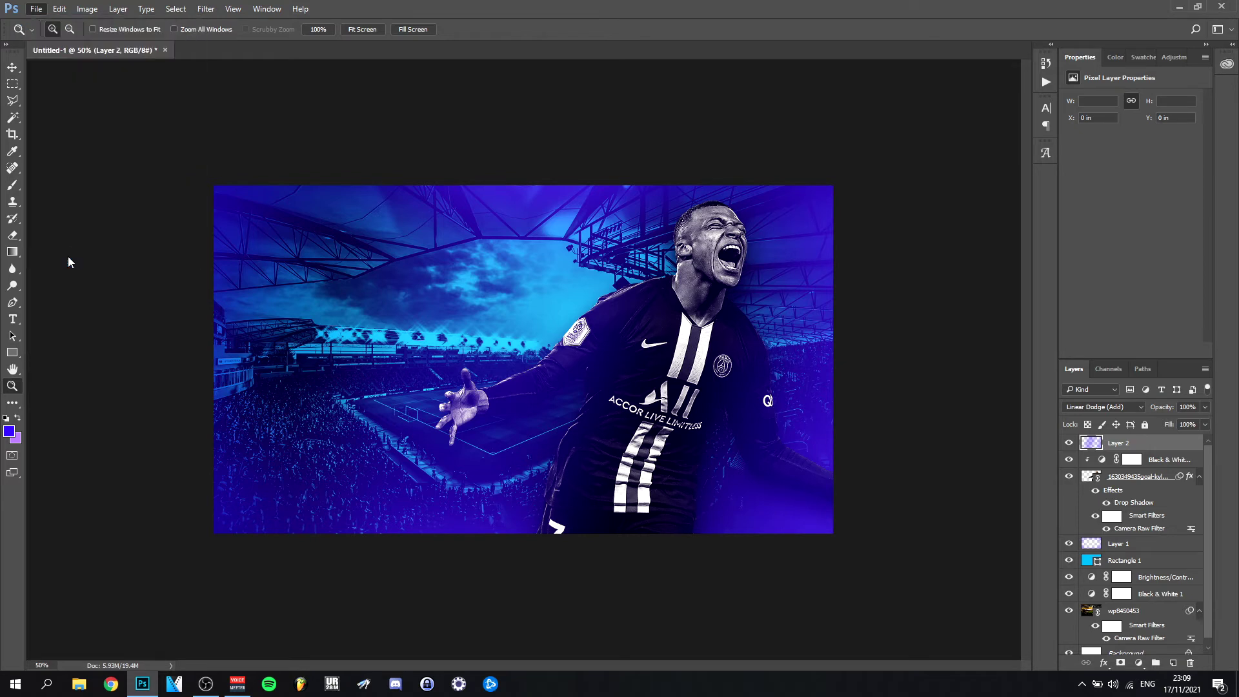
pyautogui.click(436, 30)
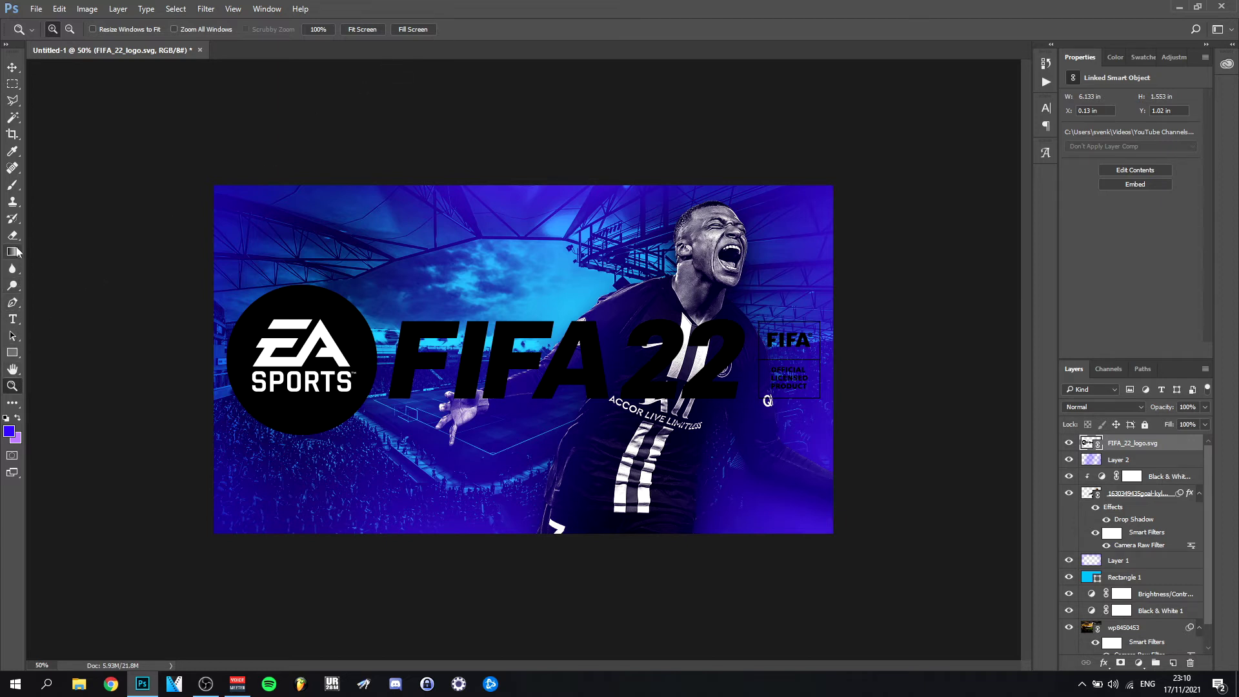
# Rasterize the FIFA 22 logo layer and delete the official licensed product badge beside the lettering.
pyautogui.click(12, 84)
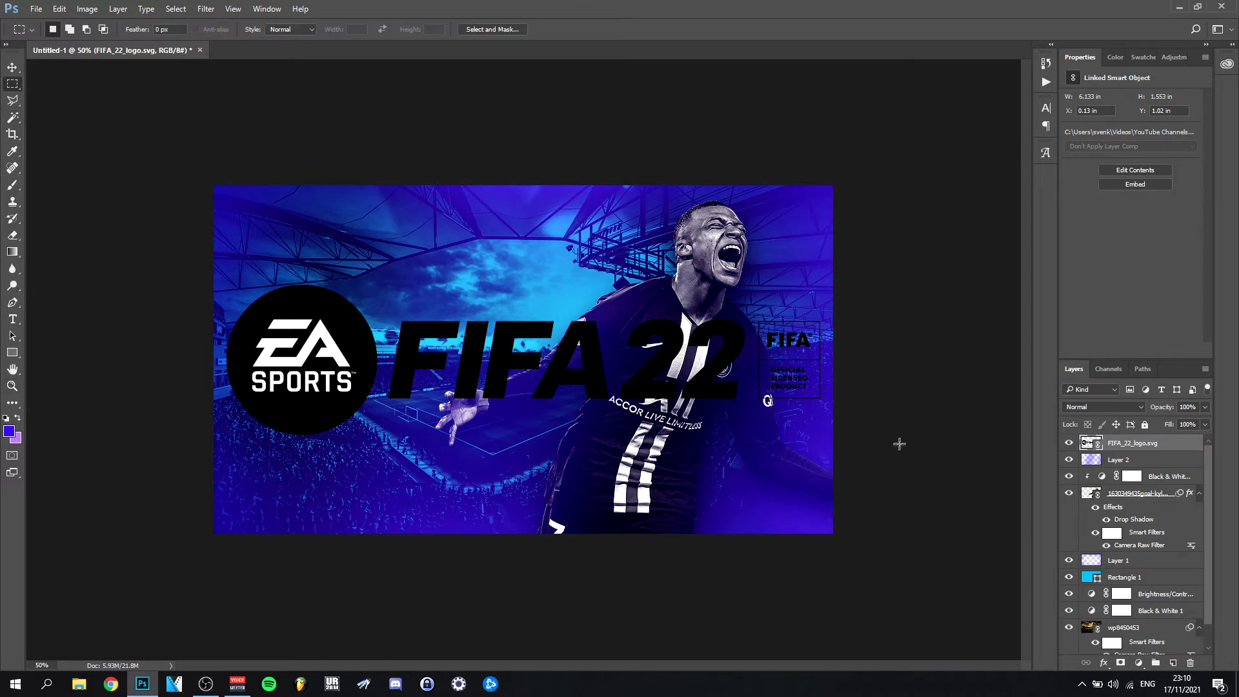
pyautogui.moveTo(833, 453); pyautogui.dragTo(750, 284)
pyautogui.rightClick(1140, 445)
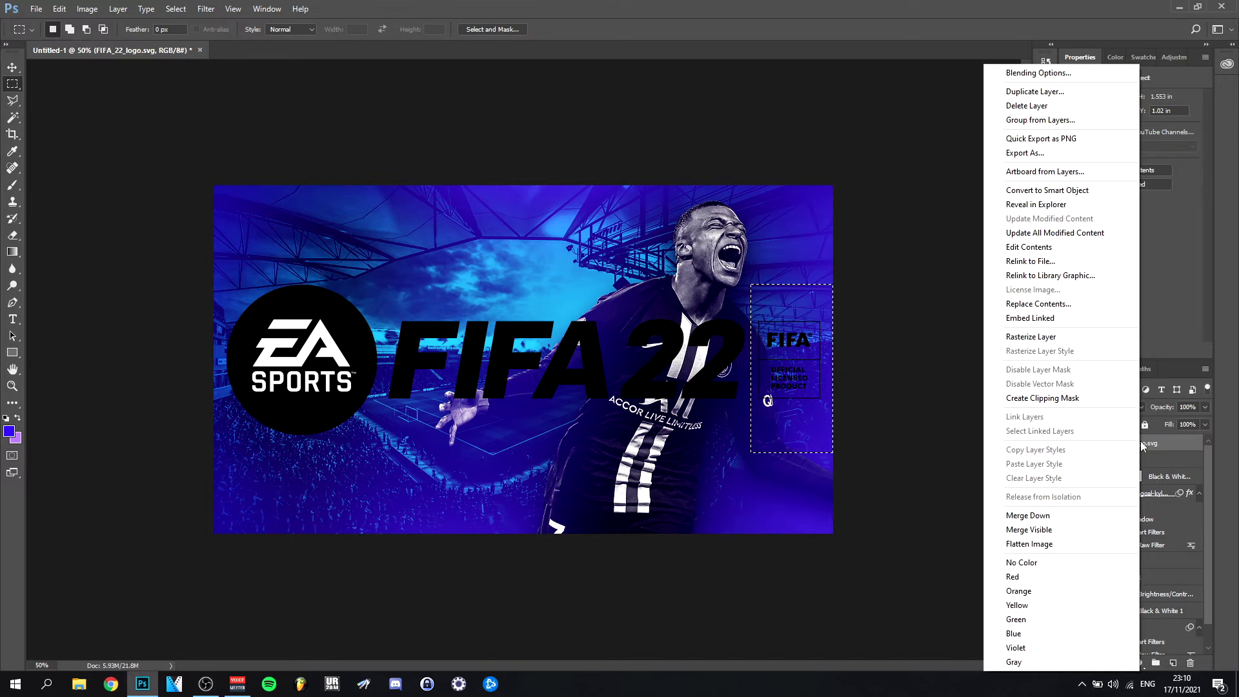
pyautogui.click(1033, 338)
pyautogui.press('Delete')
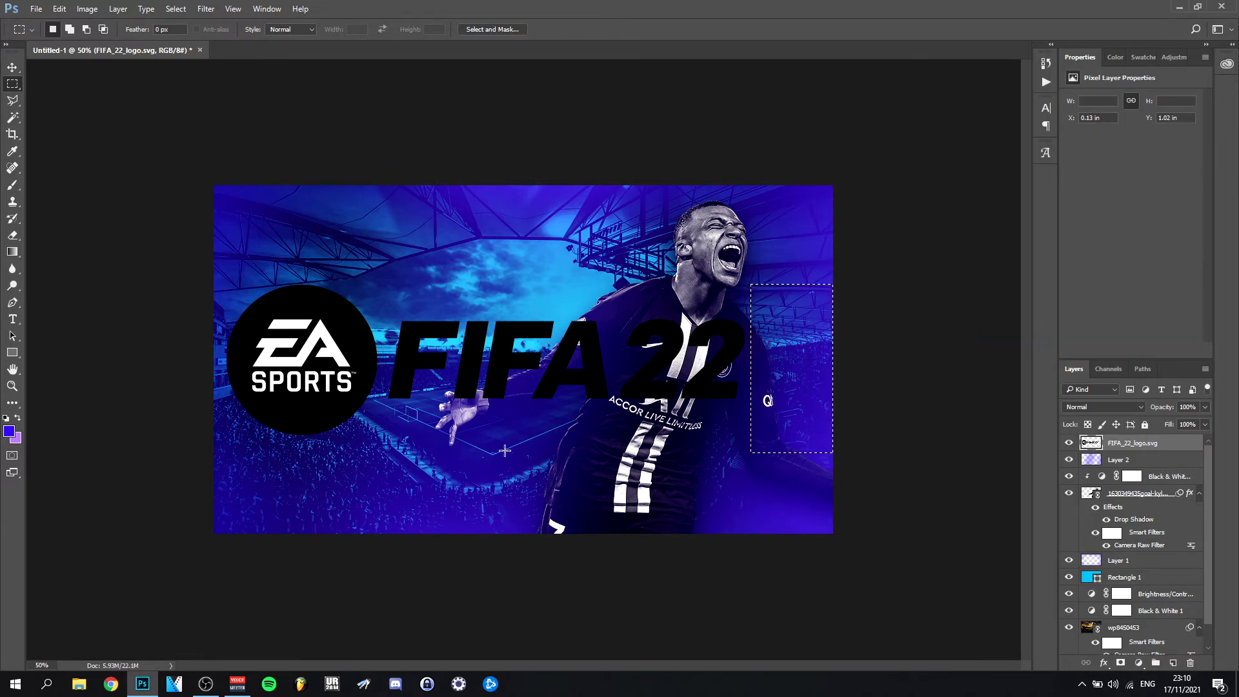
# Delete the round EA Sports emblem from the logo layer and clear the selection.
pyautogui.hotkey('ctrl', 'd')
pyautogui.moveTo(213, 240); pyautogui.dragTo(384, 469)
pyautogui.press('Delete')
pyautogui.click(184, 8)
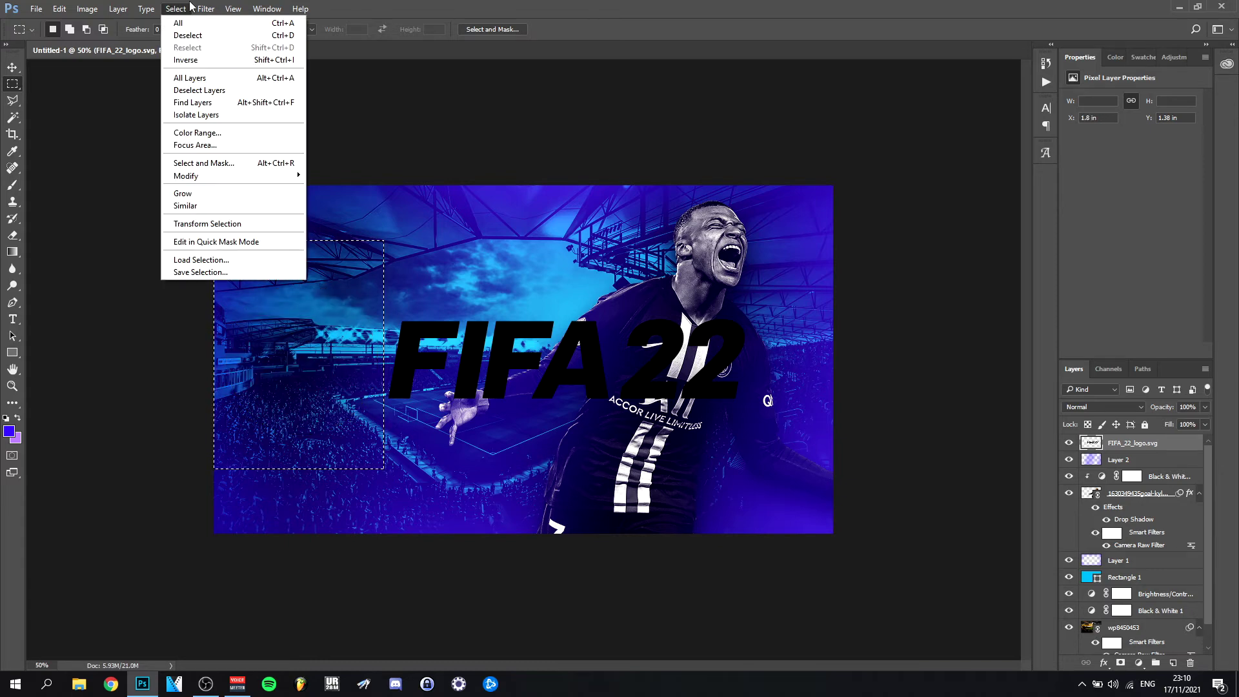
pyautogui.click(188, 35)
# Move the FIFA 22 lettering to the upper-left area of the canvas, clear of the footballer.
pyautogui.press('v')
pyautogui.moveTo(568, 358); pyautogui.dragTo(422, 247)
pyautogui.moveTo(142, 691)
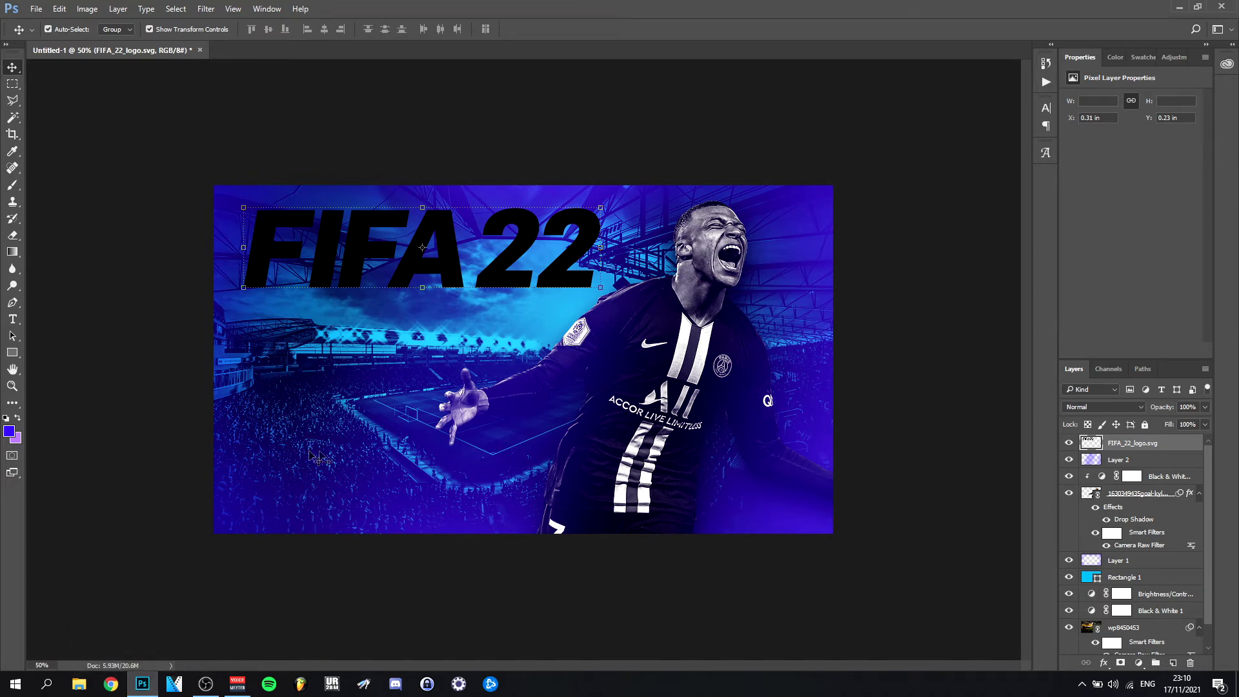
# Give the FIFA 22 lettering a white Color Overlay at 100% opacity and scale it to 90%.
pyautogui.press('h')
pyautogui.doubleClick(1181, 443)
pyautogui.click(684, 261)
pyautogui.moveTo(852, 93); pyautogui.dragTo(871, 84)
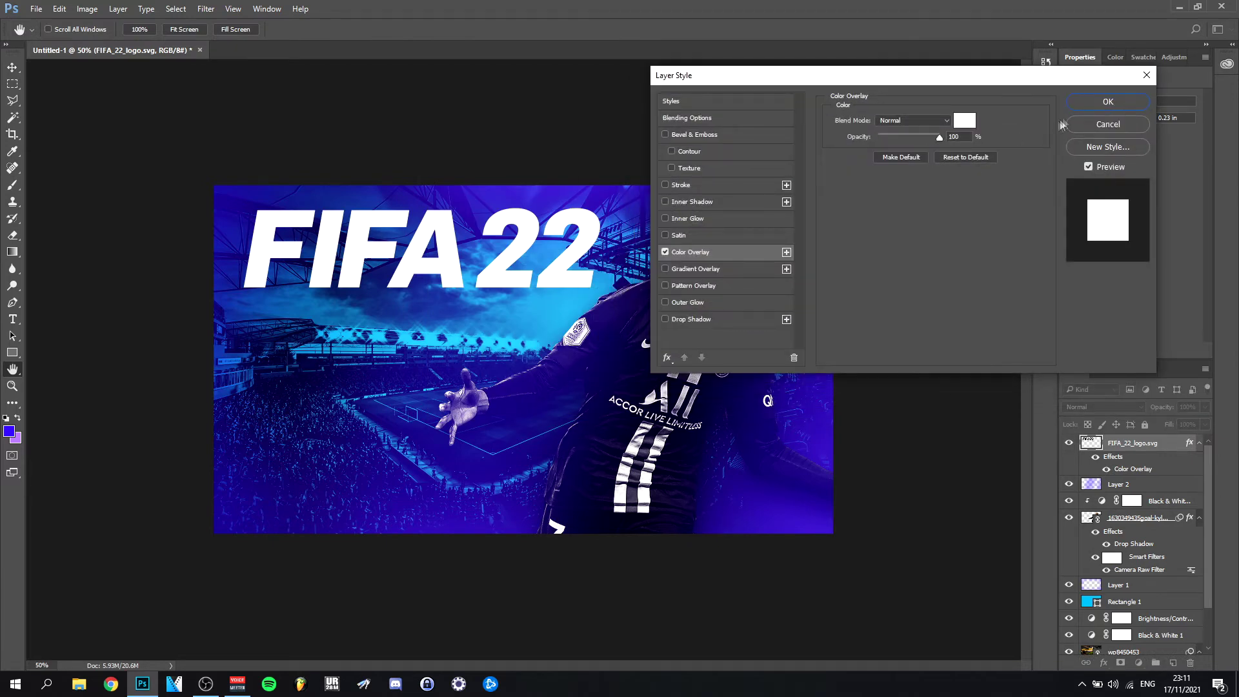
pyautogui.click(1107, 101)
pyautogui.hotkey('ctrl', 't')
pyautogui.doubleClick(258, 29)
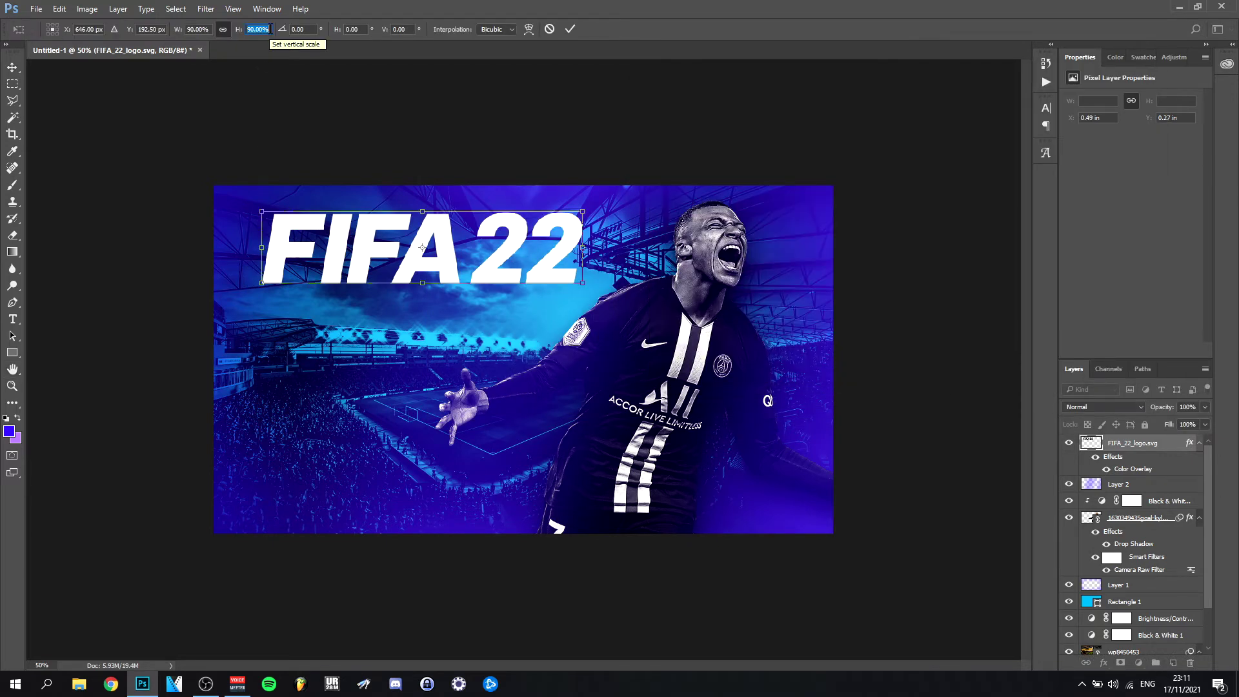
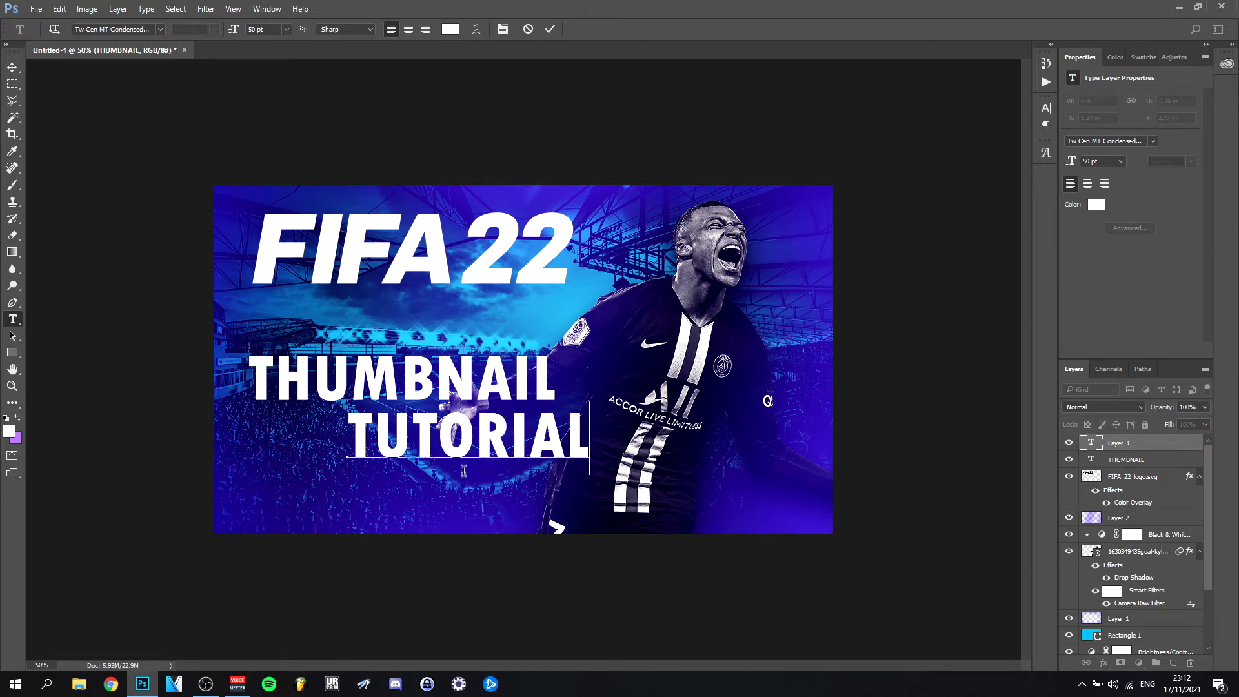
# Position the TUTORIAL text centred beneath the word THUMBNAIL and commit the text.
pyautogui.moveTo(474, 494); pyautogui.dragTo(406, 497)
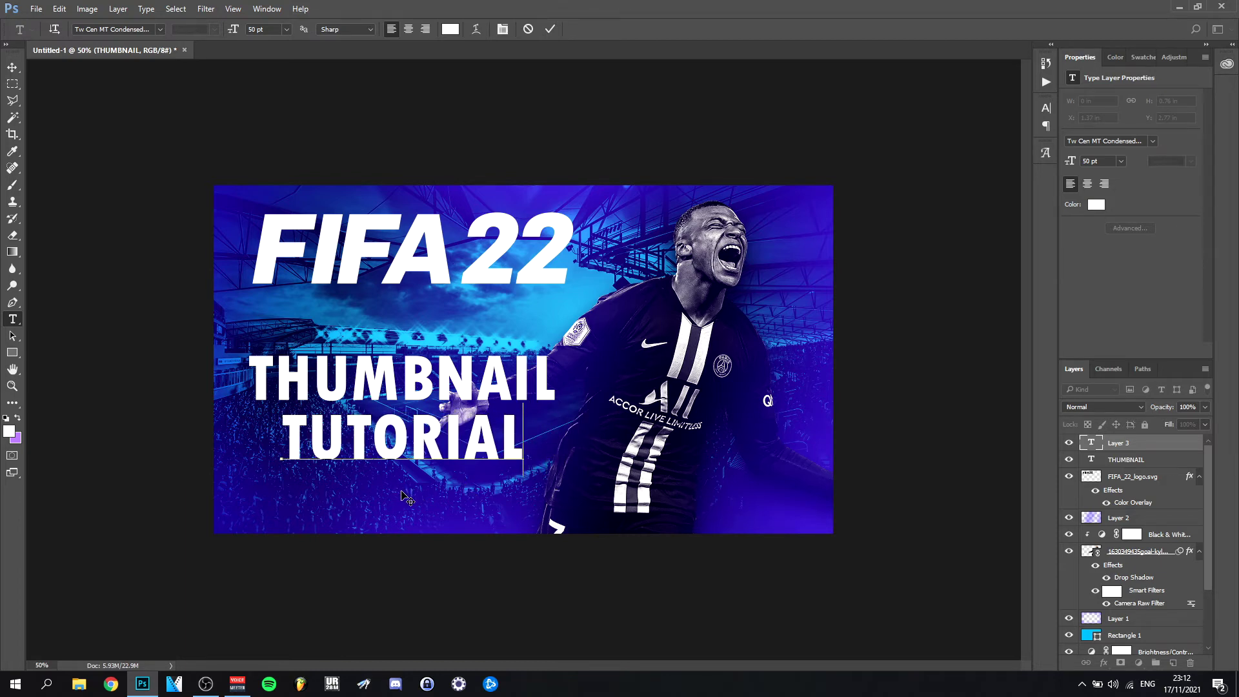
pyautogui.click(548, 30)
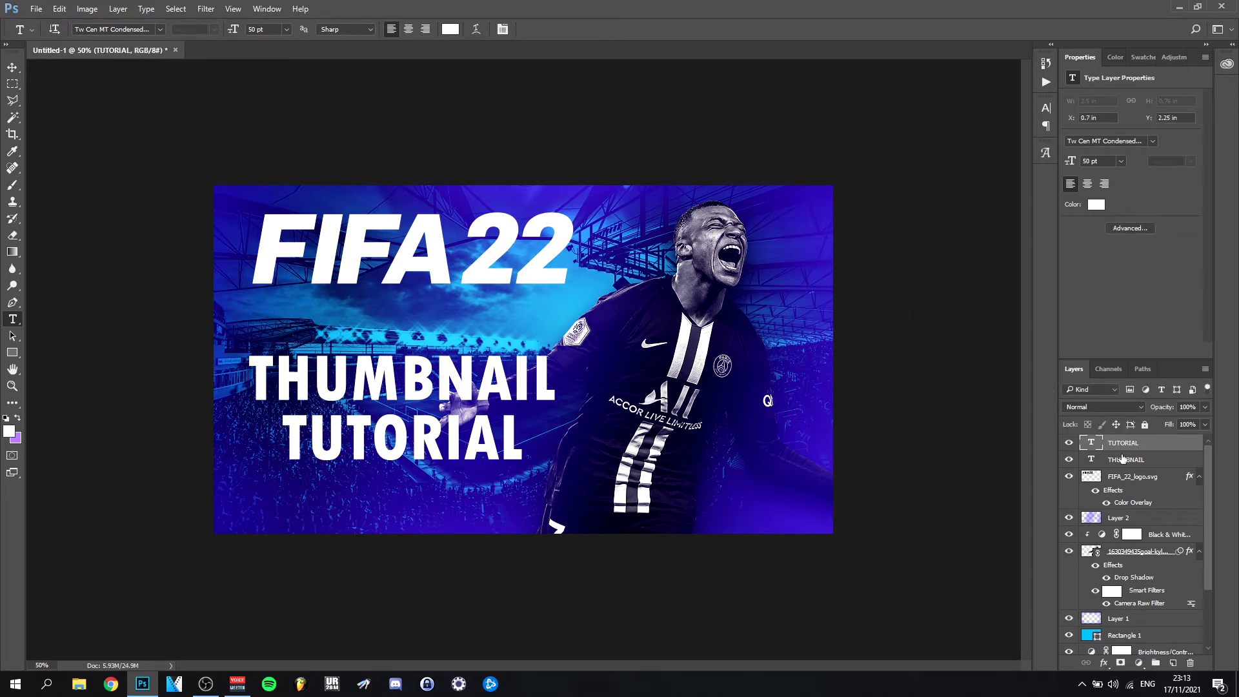
# Try placing both text layers behind the footballer, and return them to the top of the layer stack.
pyautogui.keyDown('shift'); pyautogui.click(1148, 459); pyautogui.keyUp('shift')
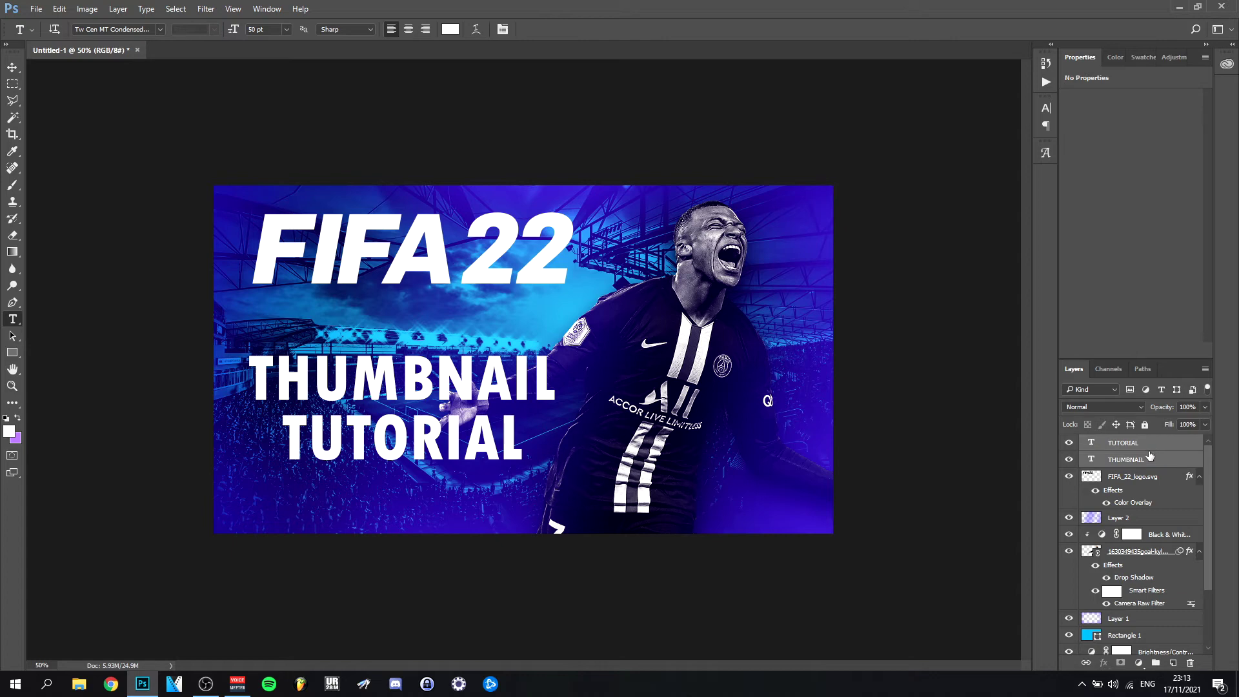
pyautogui.moveTo(1149, 457); pyautogui.dragTo(1137, 593)
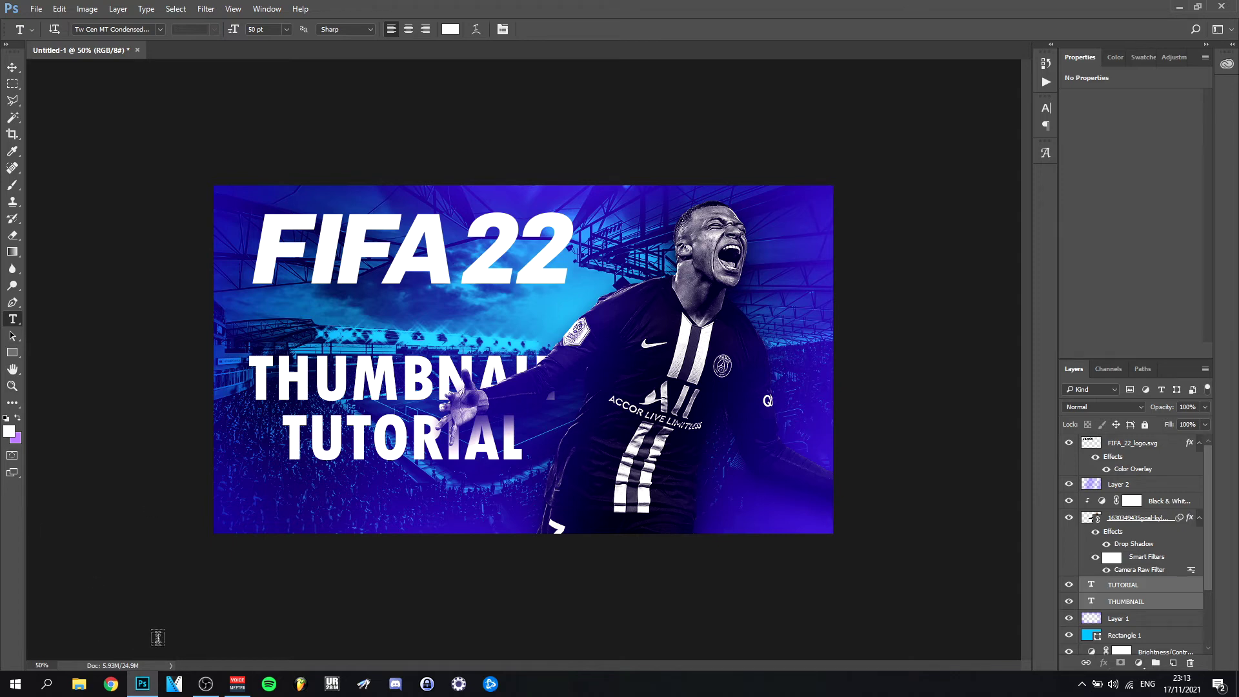
pyautogui.moveTo(152, 687)
pyautogui.hotkey('ctrl', 'shift', ']')
# Enlarge the THUMBNAIL text and set the TUTORIAL text's font size to 55 pt.
pyautogui.doubleClick(450, 381)
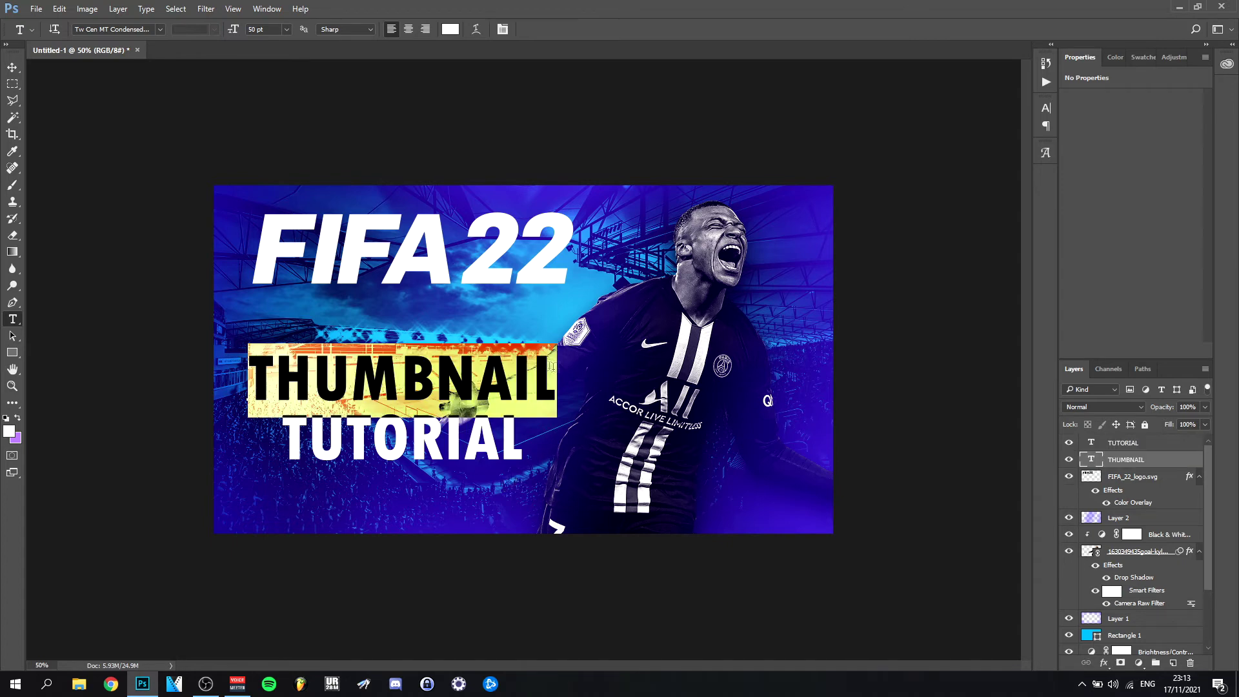
pyautogui.click(256, 30)
pyautogui.scroll(8, 256, 29)
pyautogui.scroll(7, 255, 30)
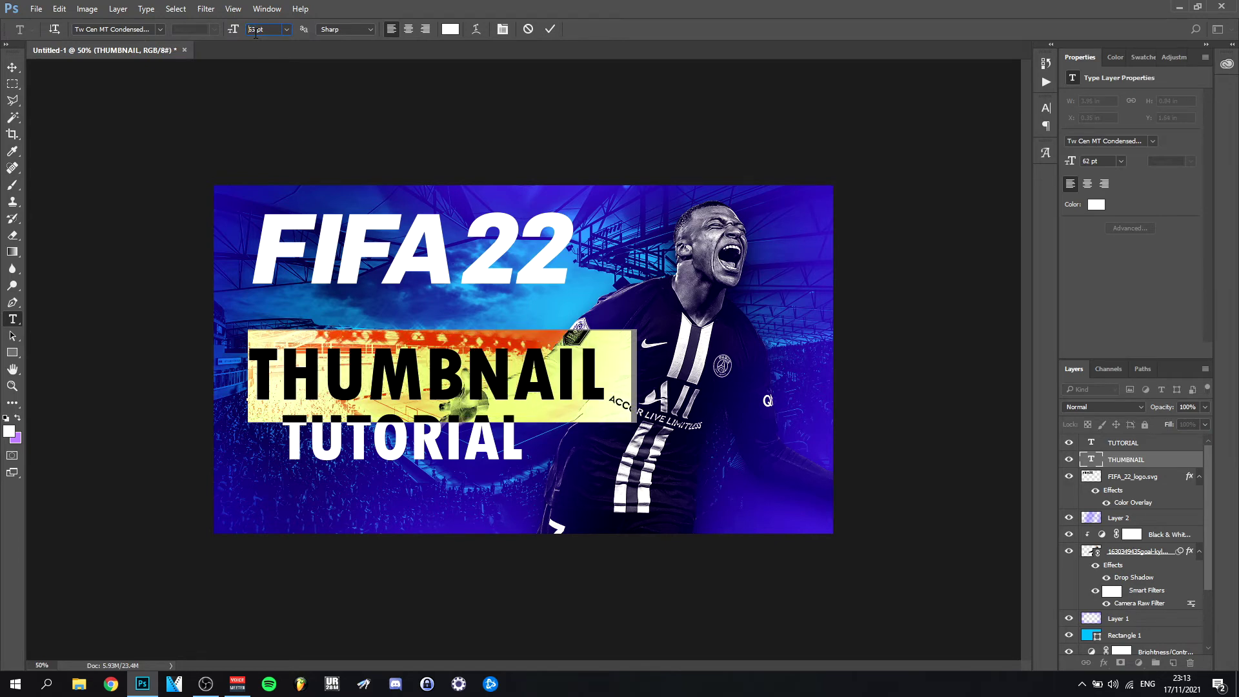
pyautogui.doubleClick(403, 439)
pyautogui.scroll(5, 255, 30)
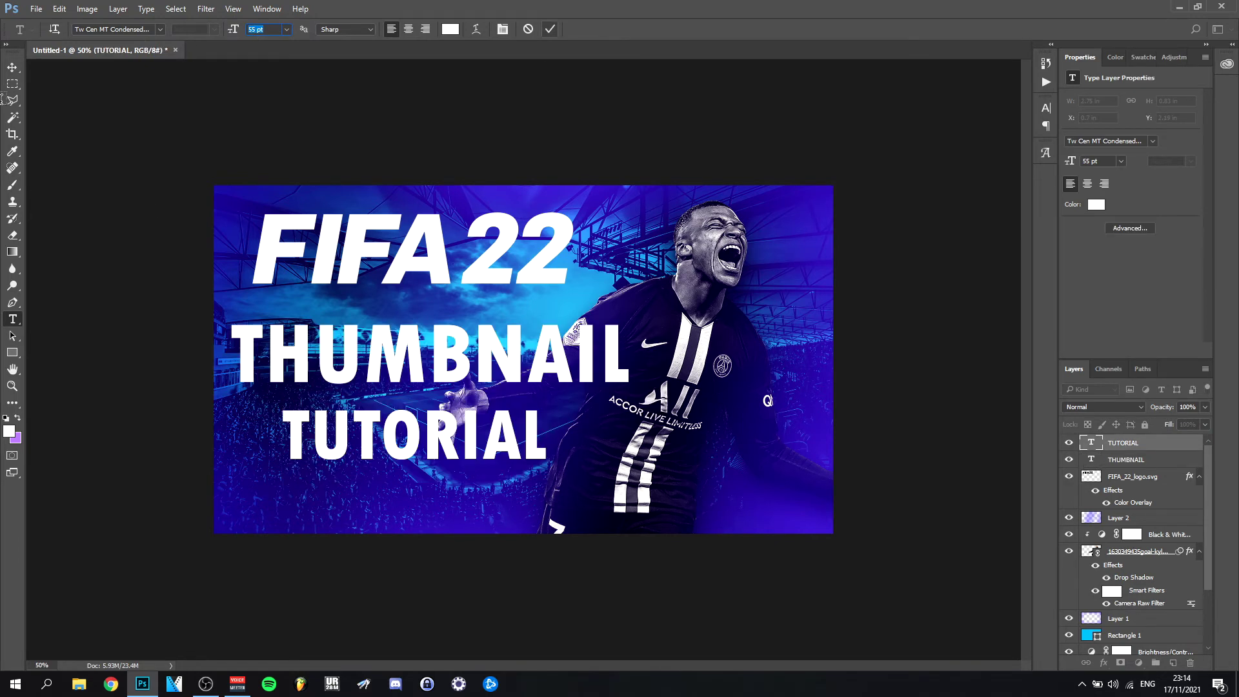
# Move the TUTORIAL text close beneath THUMBNAIL and convert both text layers into one smart object.
pyautogui.click(12, 67)
pyautogui.moveTo(470, 432); pyautogui.dragTo(470, 420)
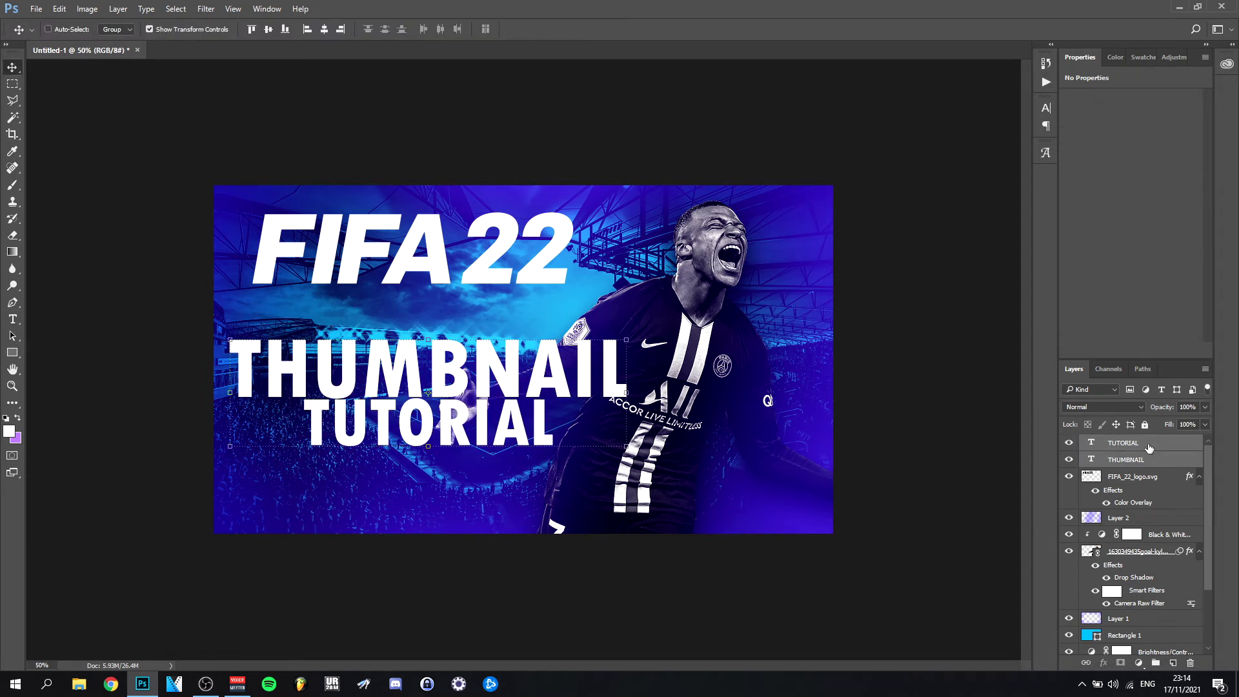
pyautogui.rightClick(1150, 453)
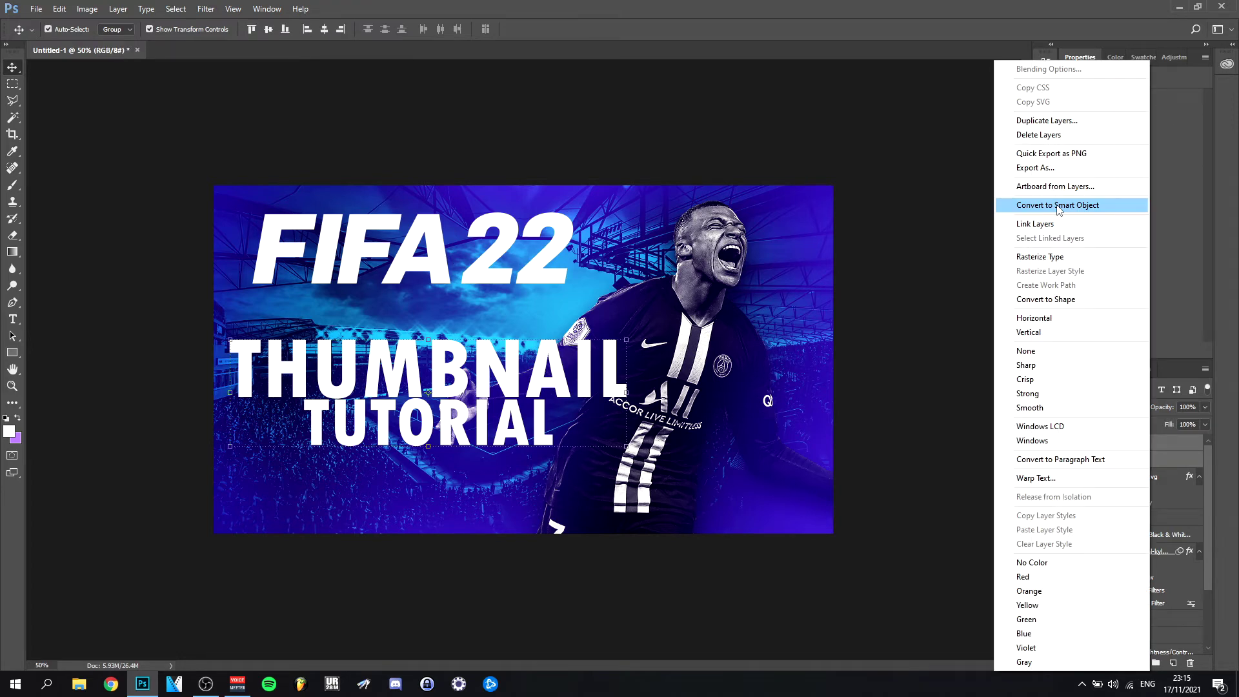
pyautogui.click(1059, 206)
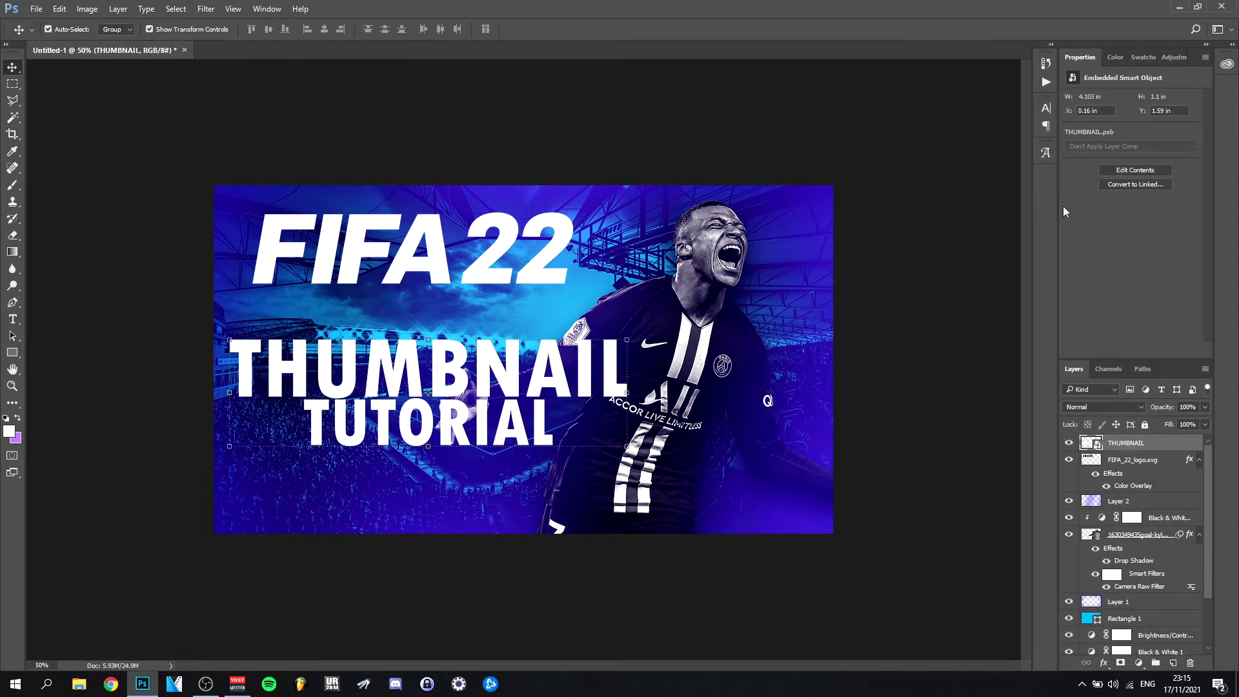
# Add a magenta Inner Glow with Screen blending and 100% opacity to the text smart object, and adjust its size.
pyautogui.doubleClick(1161, 445)
pyautogui.click(665, 234)
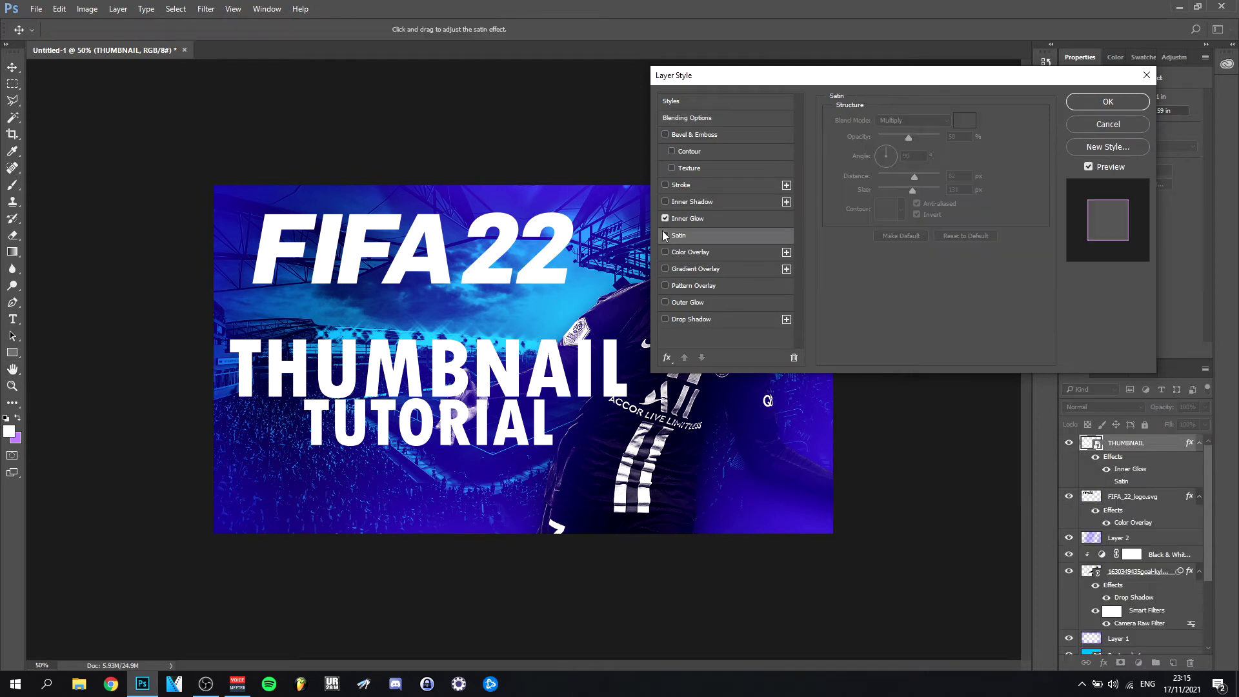
pyautogui.click(697, 226)
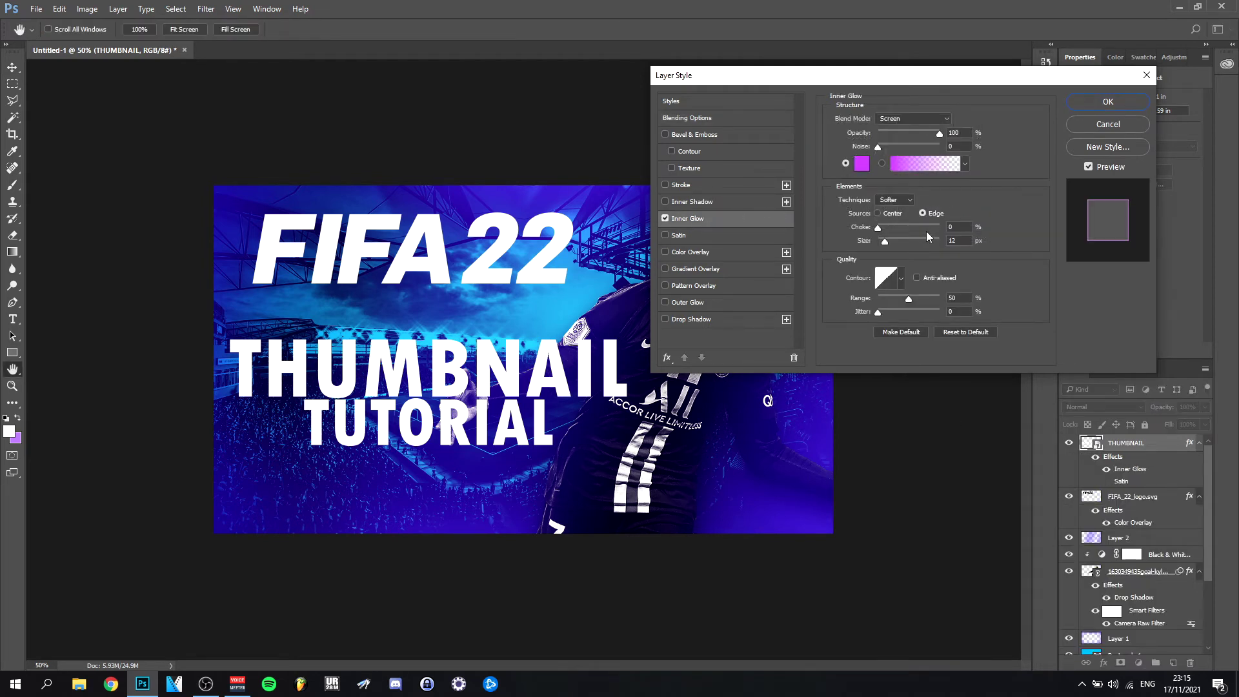
pyautogui.doubleClick(961, 240)
pyautogui.write('8')
pyautogui.press('Up')
pyautogui.press('Up')
pyautogui.press('Up')
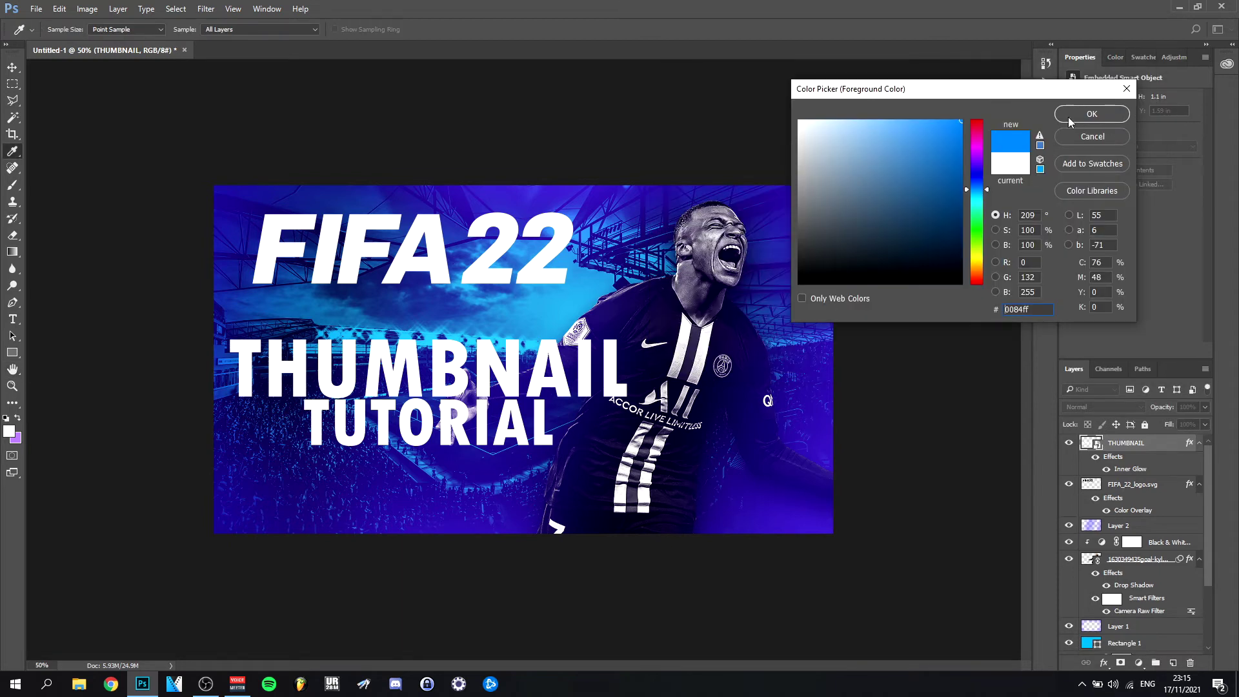
# Set the foreground colour to #0084ff and the background colour to a saturated blue-violet.
pyautogui.click(1069, 119)
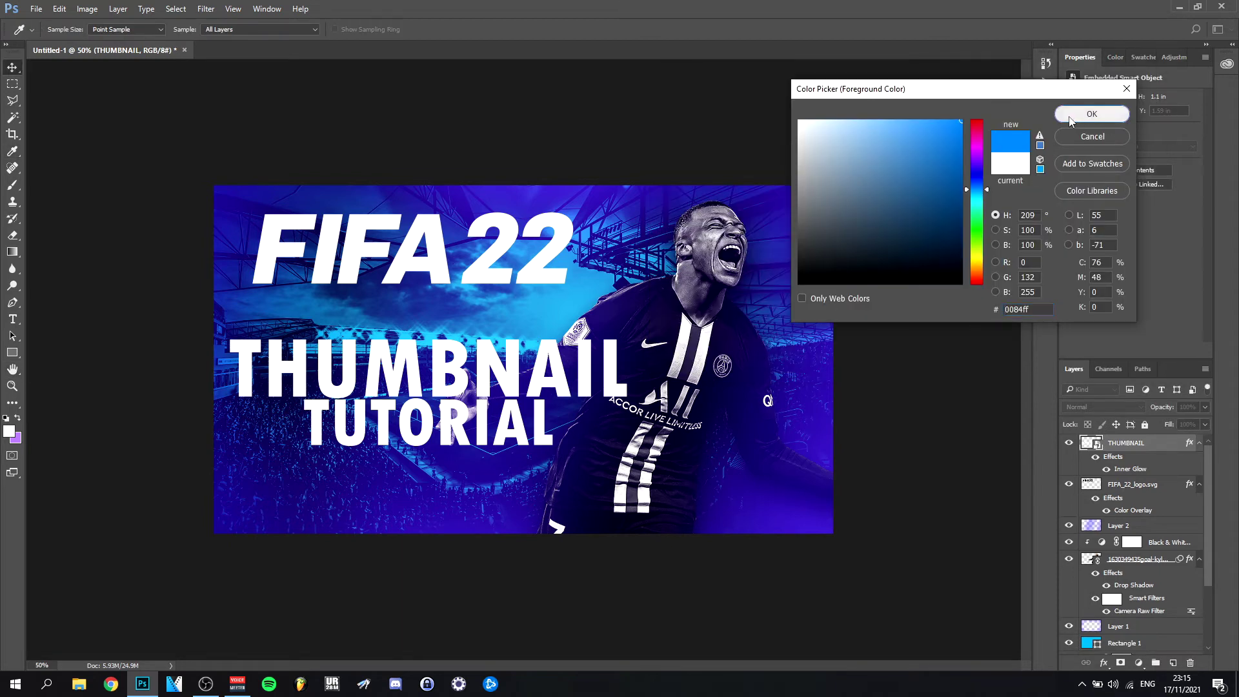
pyautogui.click(16, 440)
pyautogui.moveTo(965, 153); pyautogui.dragTo(947, 87)
pyautogui.press('Return')
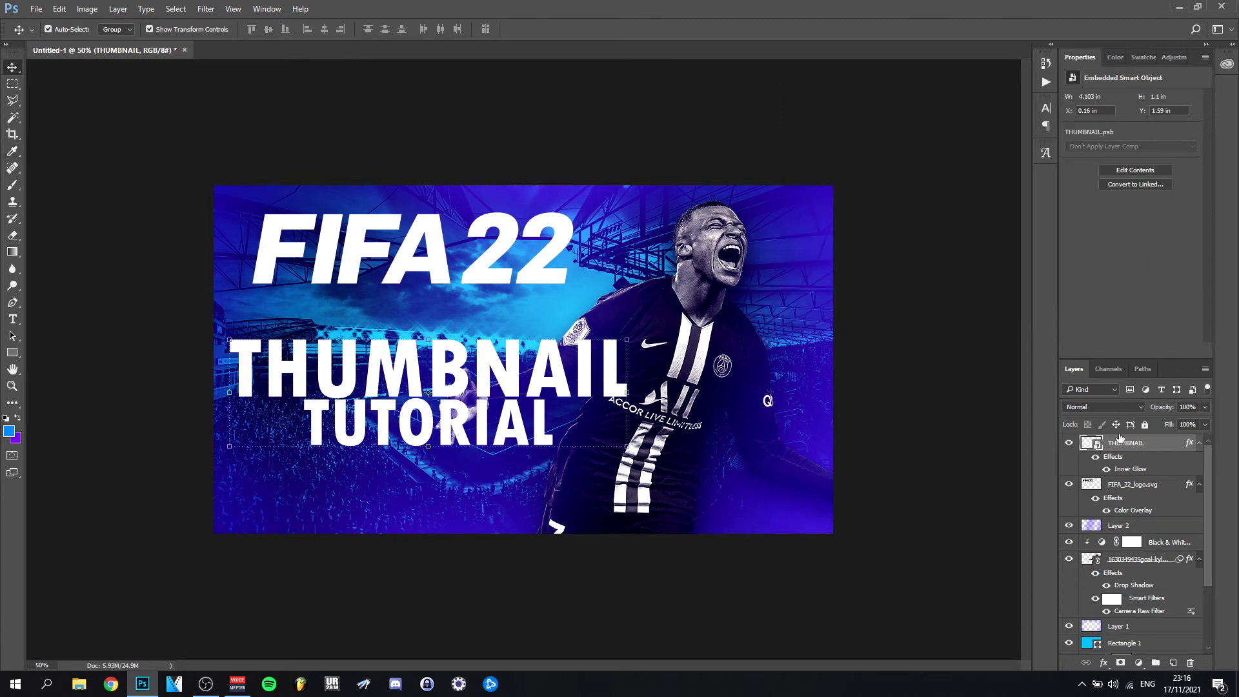
# Add a Gradient Overlay to the THUMBNAIL smart object: linear, 90°, Normal blending, 100% opacity, violet at the base fading to transparent upward.
pyautogui.press('space')
pyautogui.doubleClick(1162, 443)
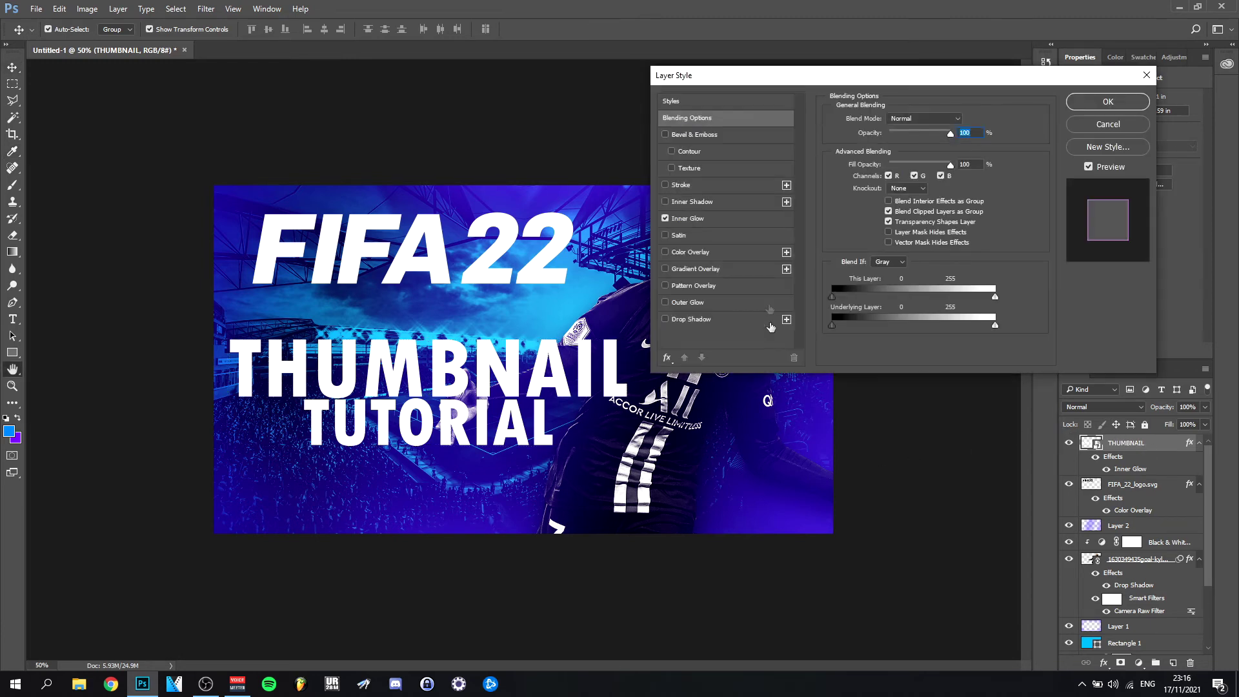
pyautogui.click(708, 271)
pyautogui.click(728, 271)
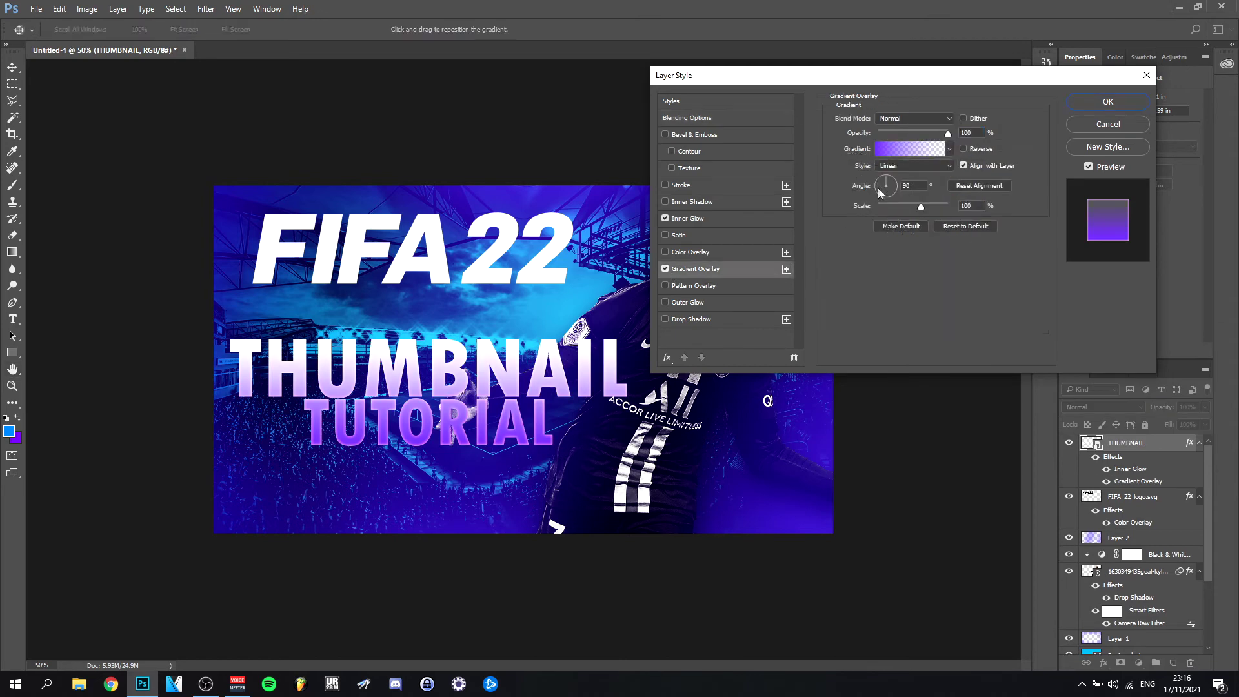
pyautogui.click(893, 153)
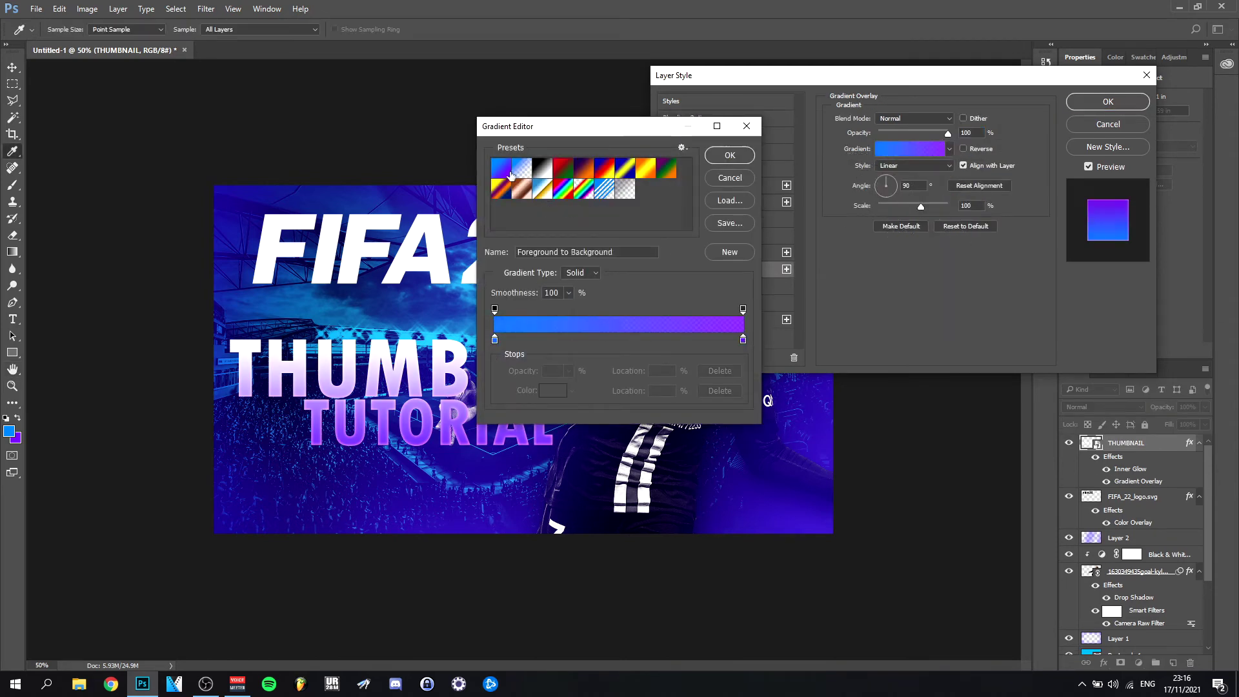
pyautogui.press('Escape')
pyautogui.moveTo(155, 691)
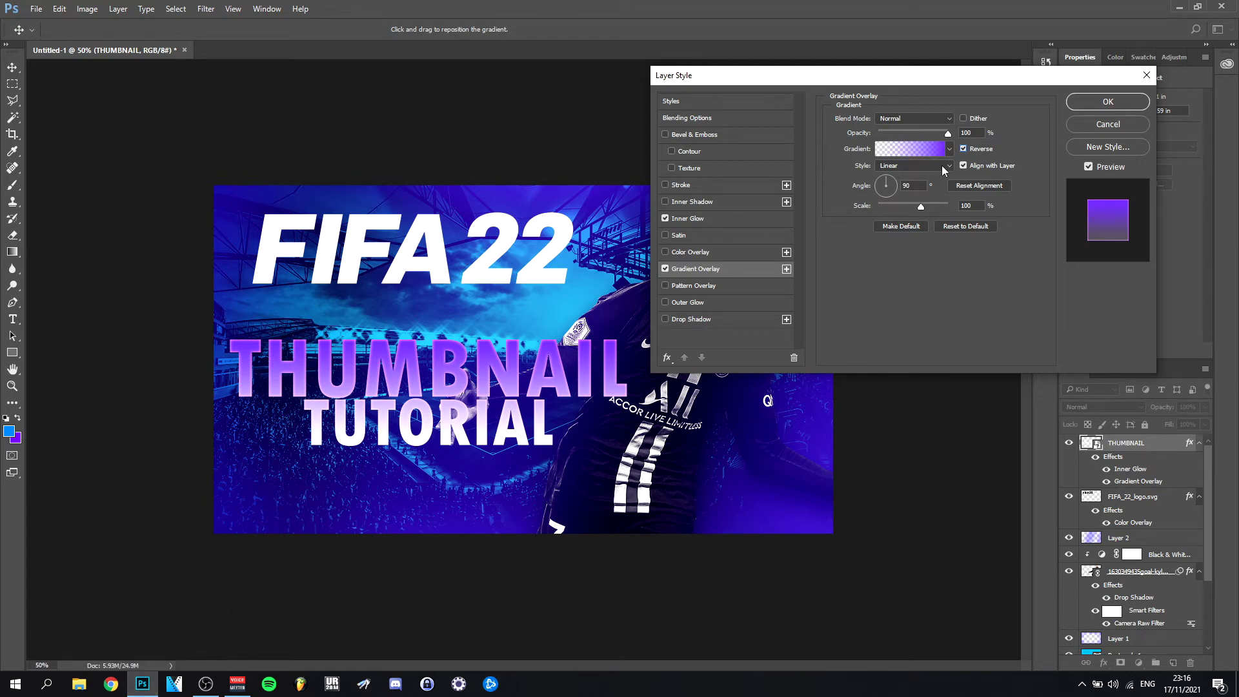
pyautogui.click(965, 149)
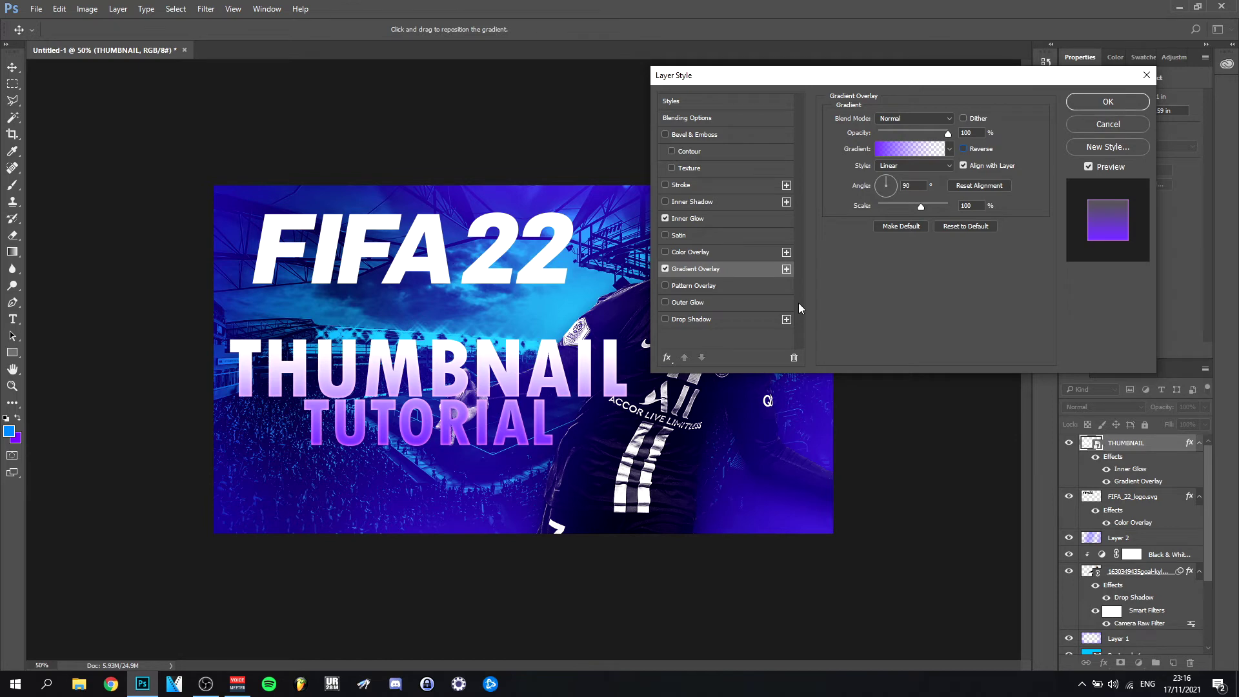
# Give the text a black Outer Glow with 100% spread and 25 px size, and a white Drop Shadow with 100% spread and 37 px size.
pyautogui.click(692, 305)
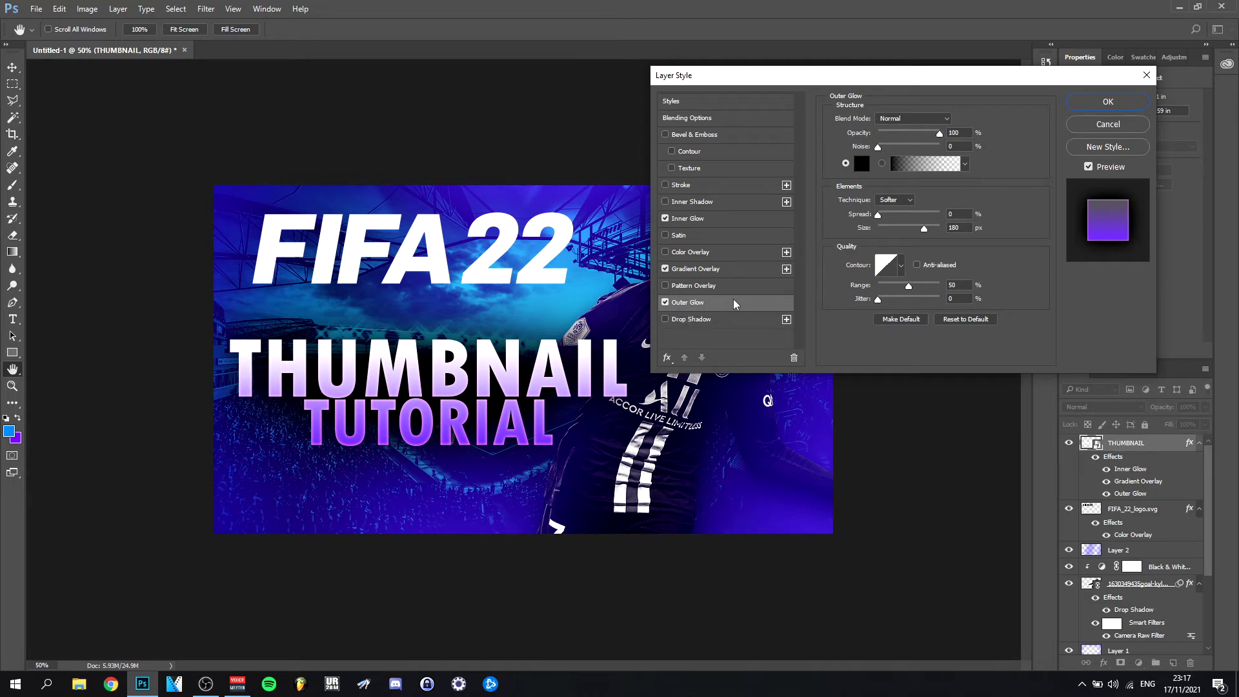
pyautogui.moveTo(879, 215)
pyautogui.mouseDown()
pyautogui.moveTo(909, 218)
pyautogui.moveTo(888, 221)
pyautogui.mouseUp()
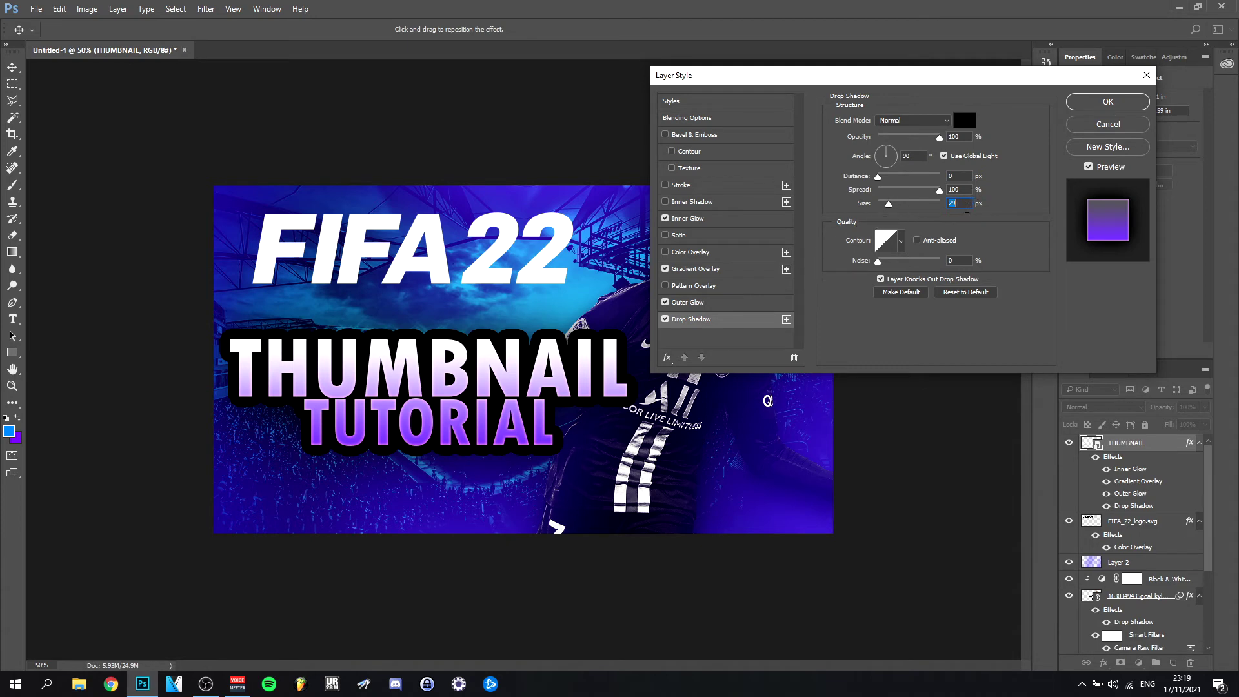
pyautogui.press('Up')
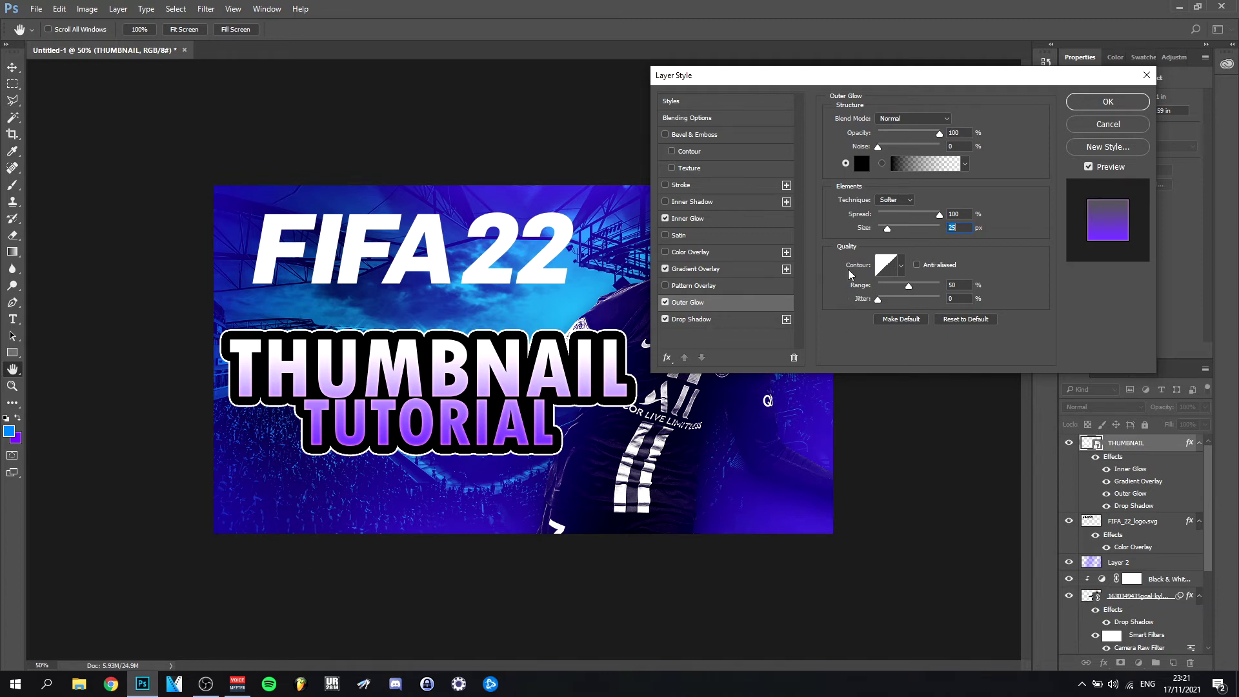
pyautogui.click(691, 319)
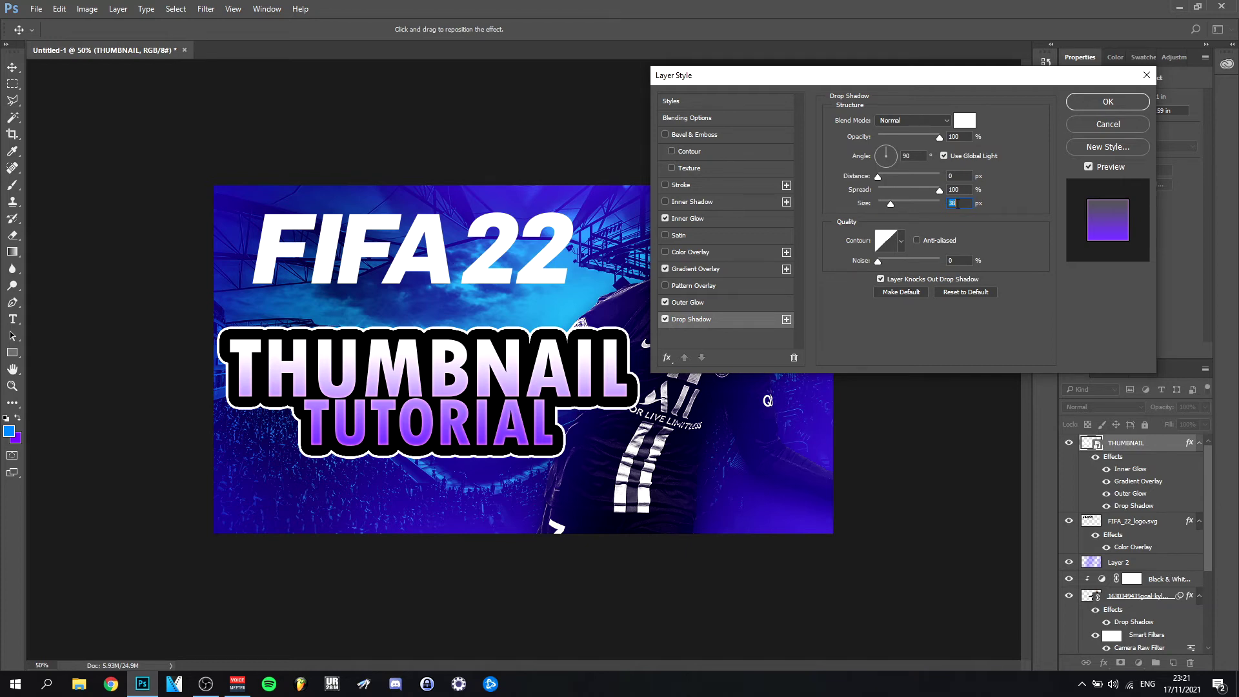
pyautogui.press('Down')
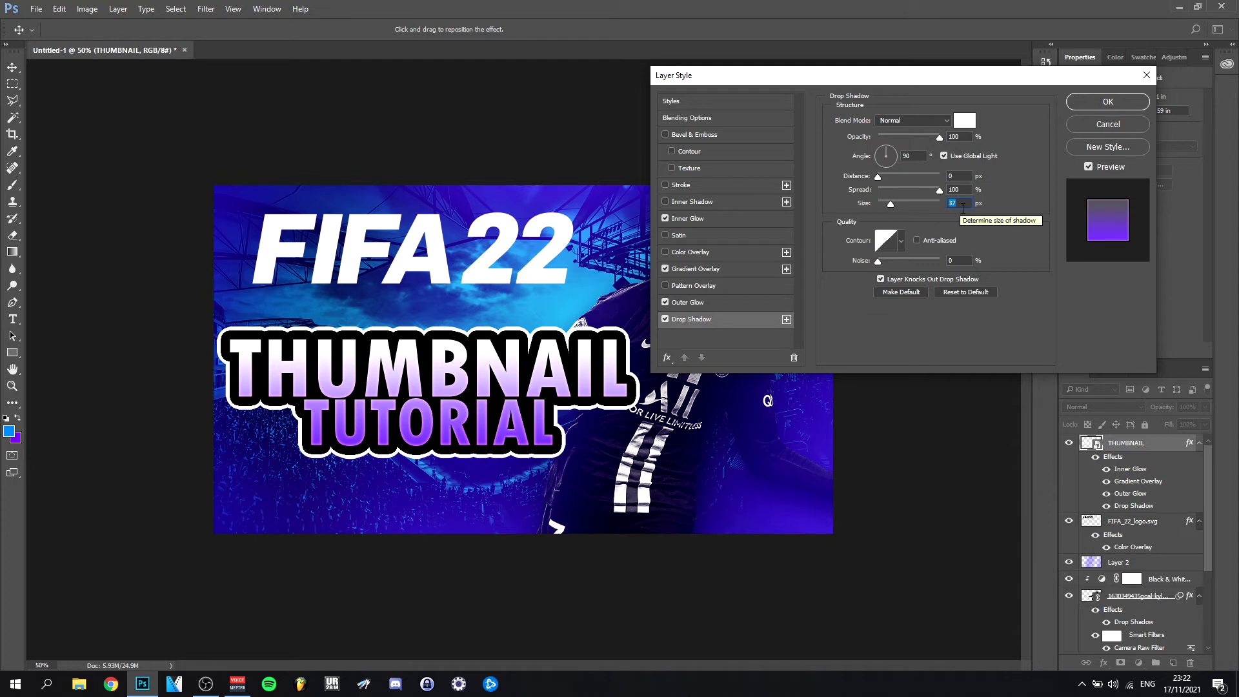
pyautogui.click(1089, 102)
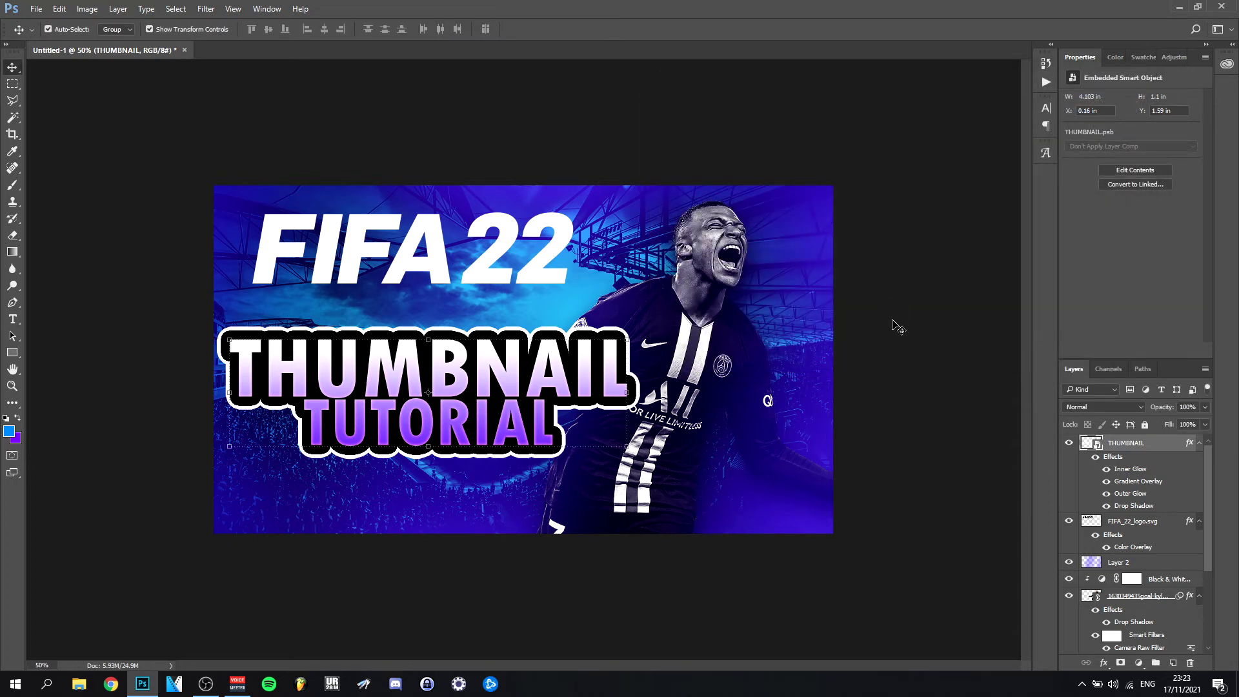
pyautogui.click(230, 342)
pyautogui.rightClick(404, 369)
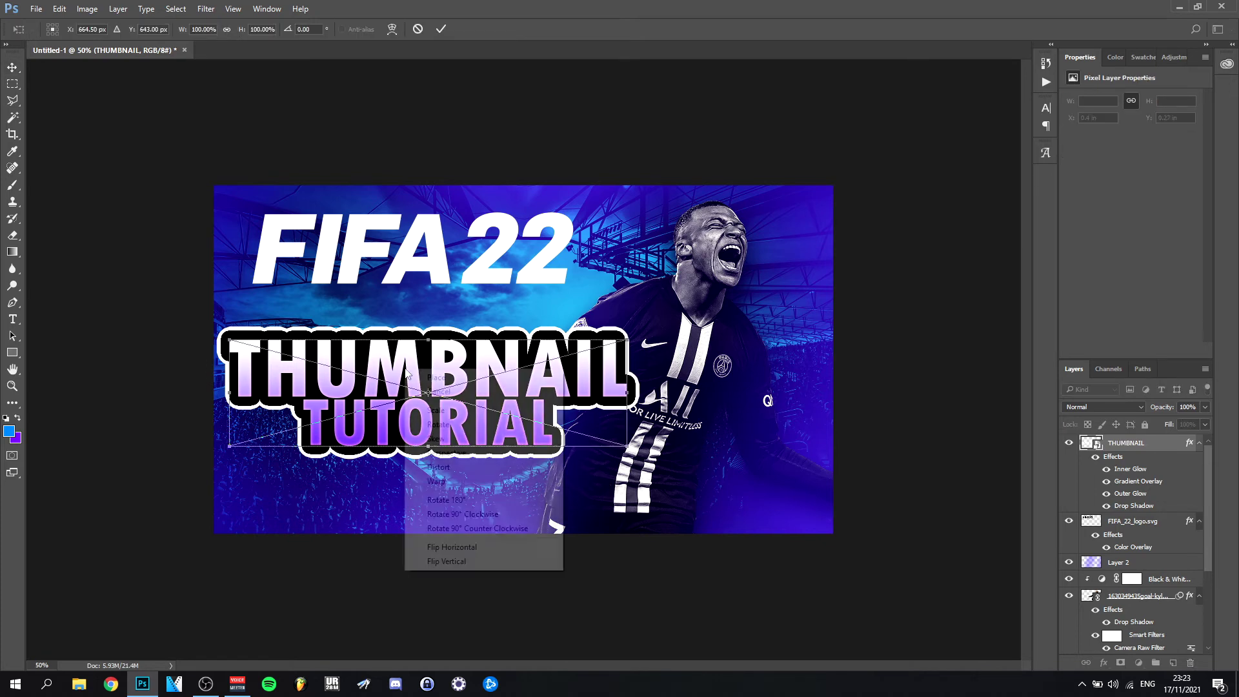
pyautogui.click(448, 453)
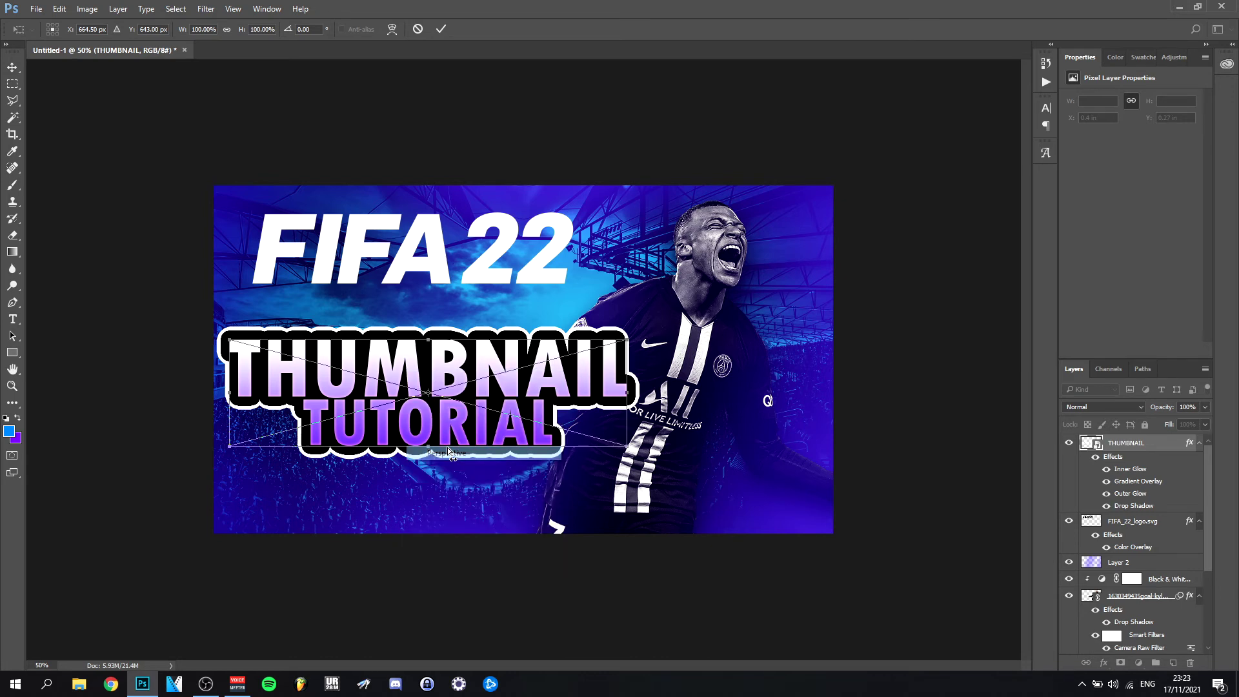
pyautogui.moveTo(627, 339); pyautogui.dragTo(646, 358)
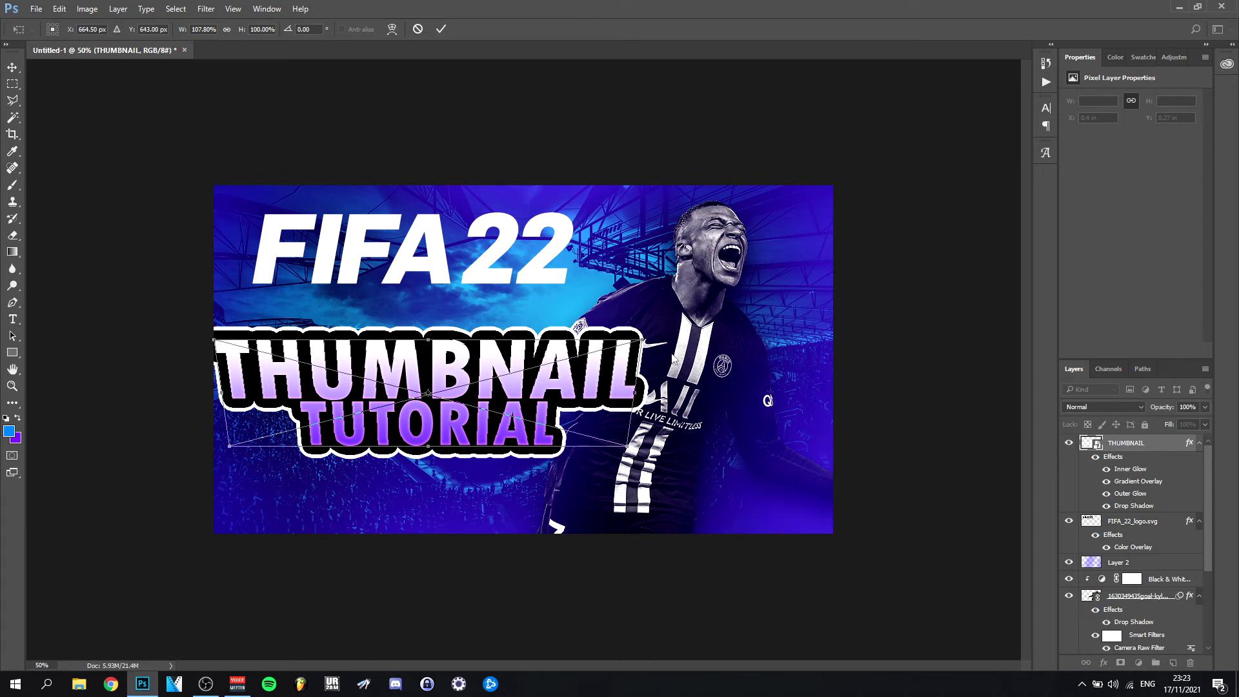
pyautogui.moveTo(627, 446); pyautogui.dragTo(629, 426)
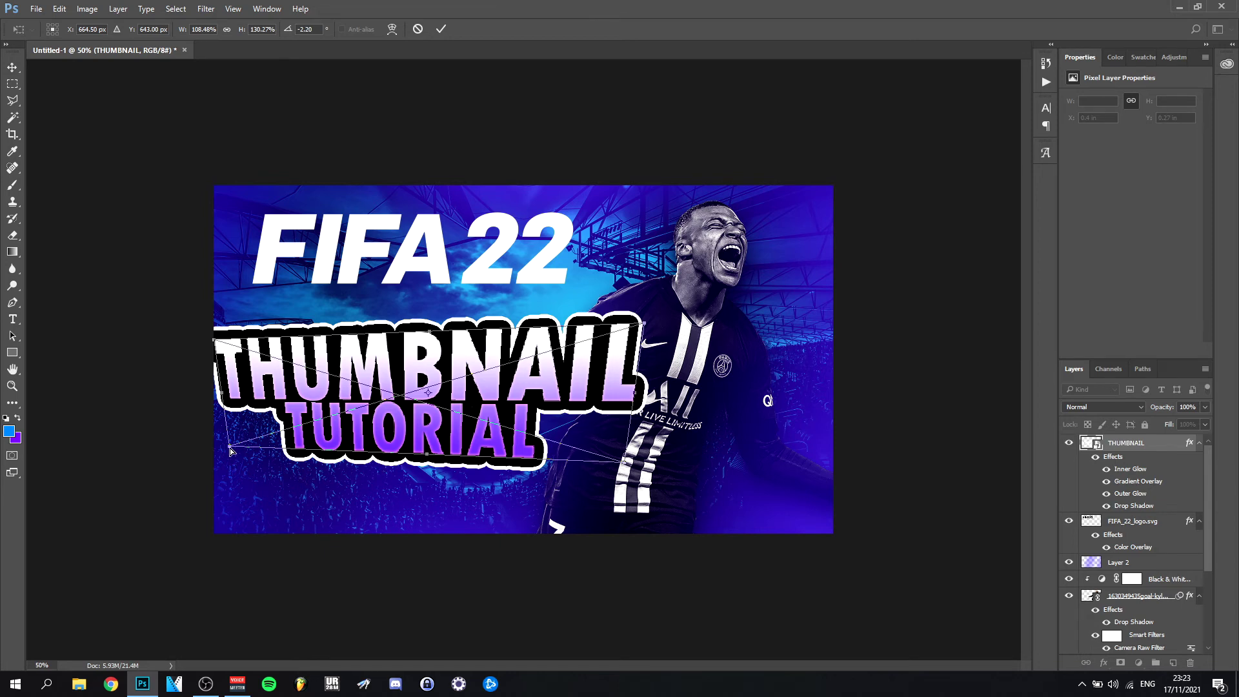
pyautogui.press('Escape')
# Warp the THUMBNAIL smart object into a curved shape with raised upper corners and a lower edge that bends upward.
pyautogui.hotkey('ctrl', 't')
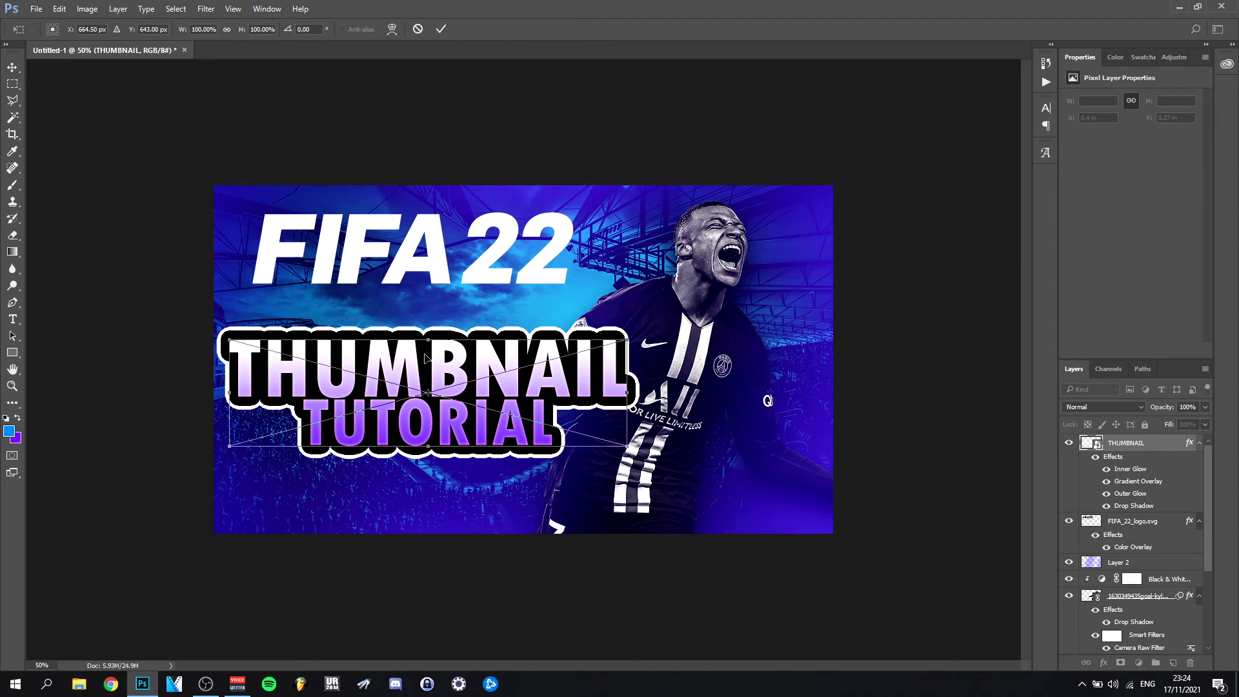
pyautogui.rightClick(426, 359)
pyautogui.click(456, 467)
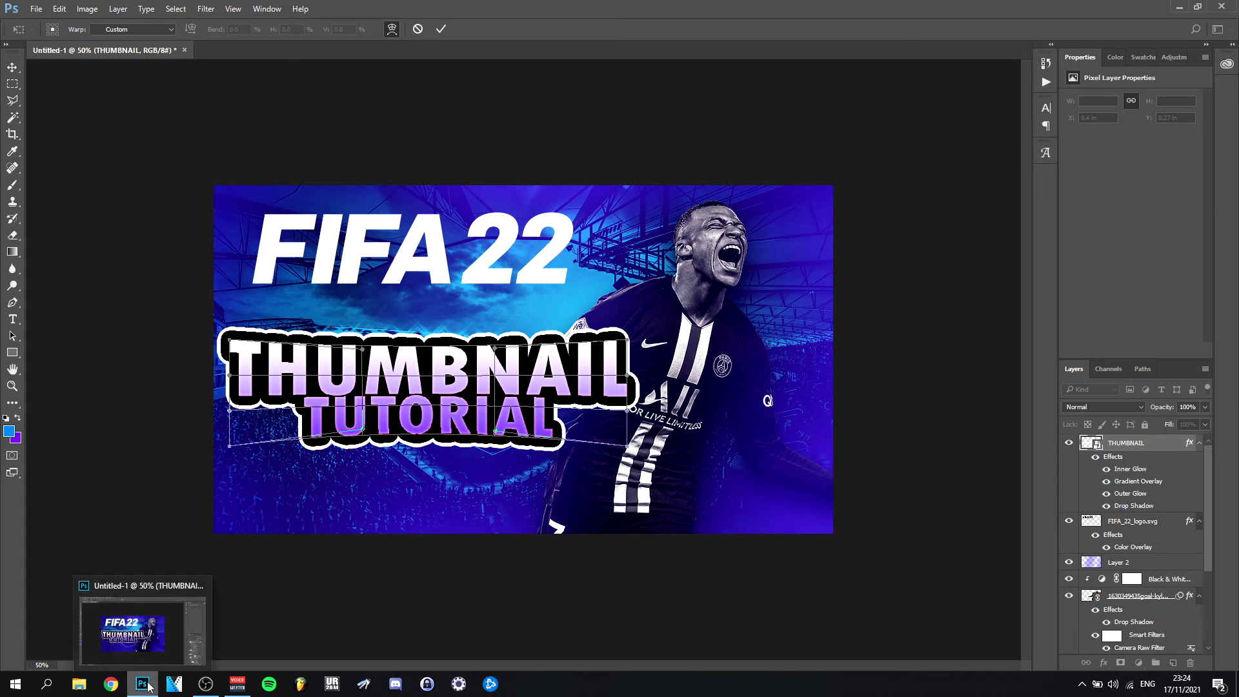
pyautogui.moveTo(628, 340); pyautogui.dragTo(632, 321)
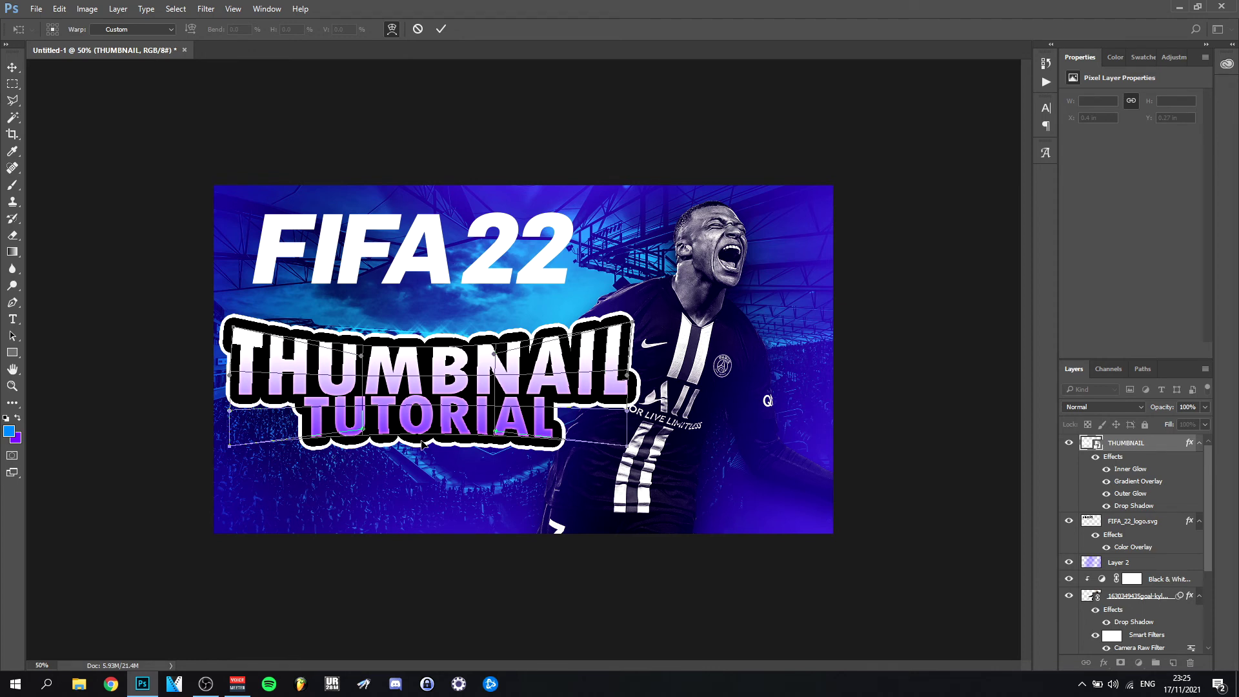
pyautogui.moveTo(230, 447)
pyautogui.mouseDown()
pyautogui.moveTo(237, 454)
pyautogui.moveTo(237, 439)
pyautogui.mouseUp()
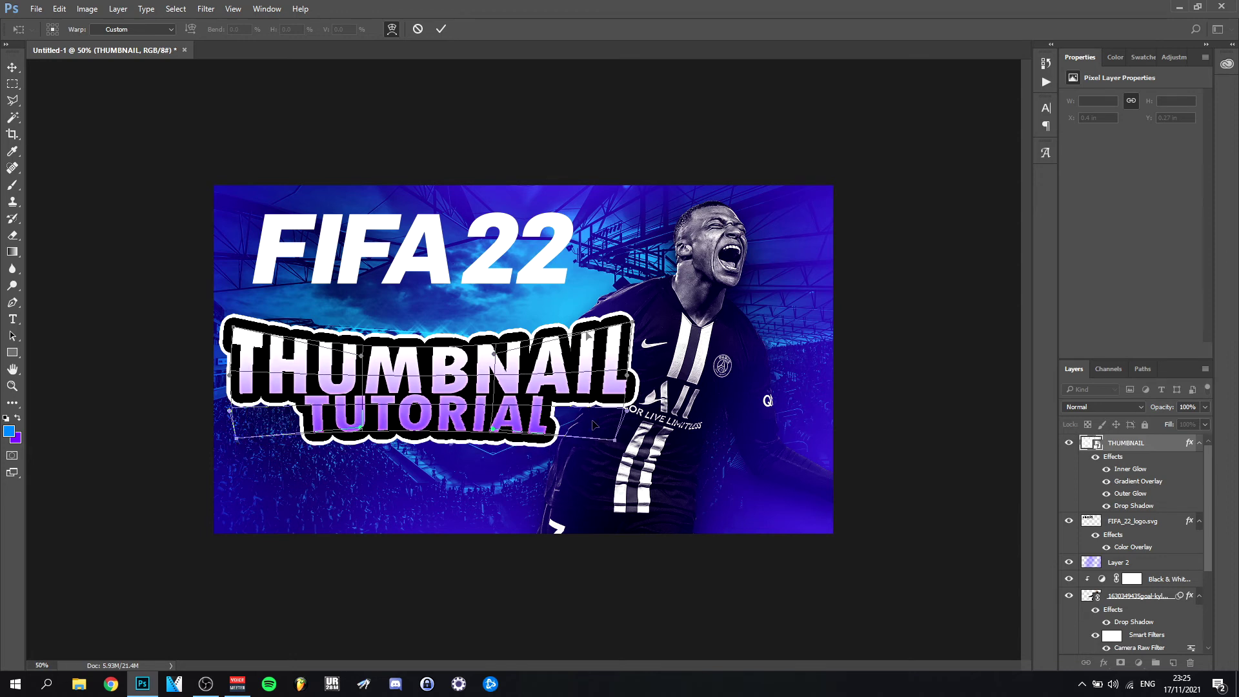
pyautogui.click(440, 28)
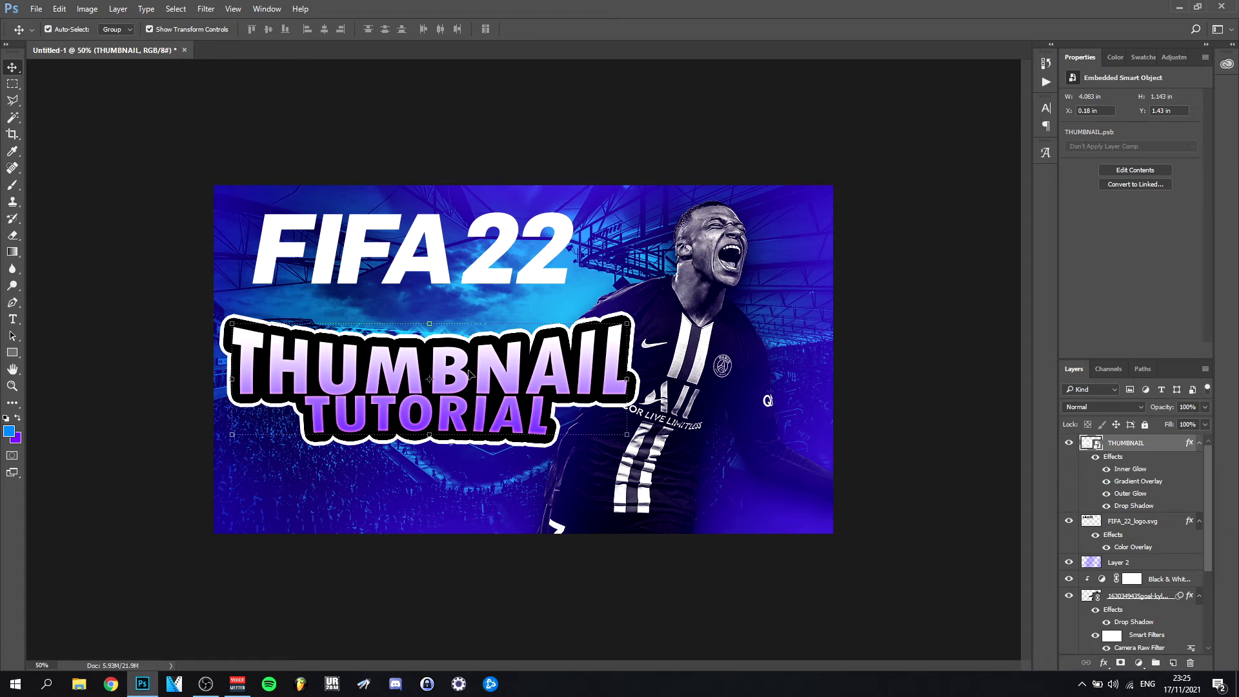
# Distort the THUMBNAIL text so its left end is taller than its right, and shift it to the canvas's left edge.
pyautogui.hotkey('ctrl', 't')
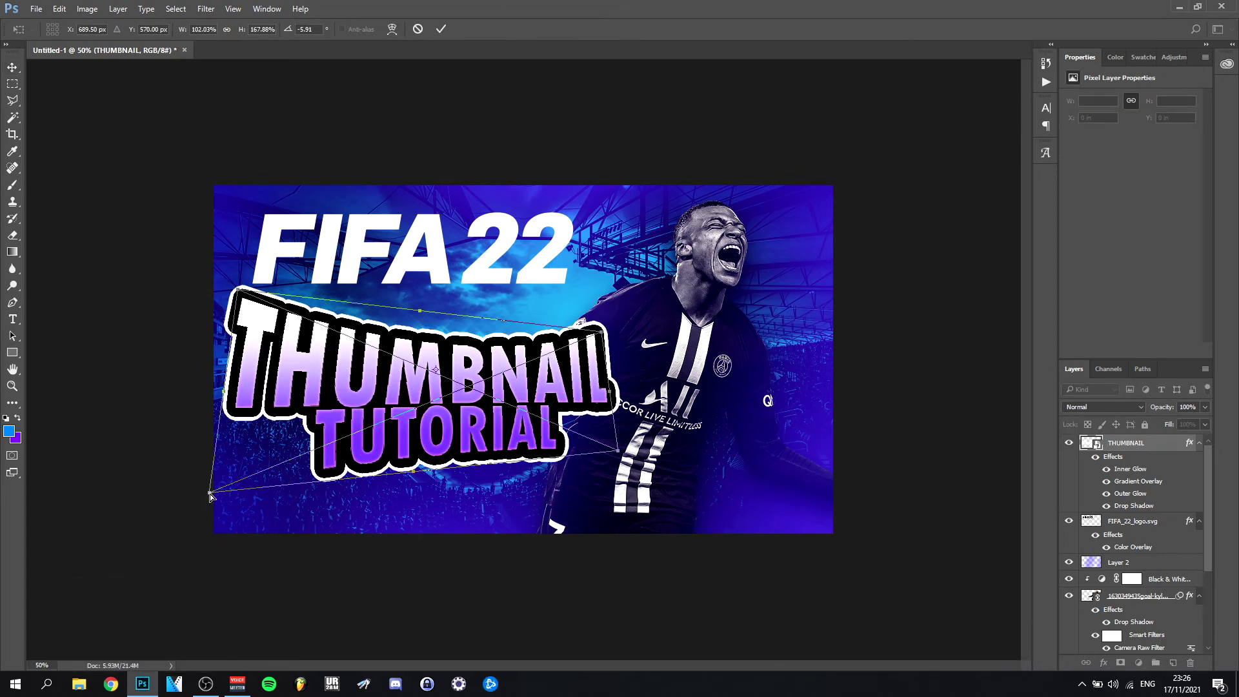
pyautogui.moveTo(210, 494); pyautogui.dragTo(218, 505)
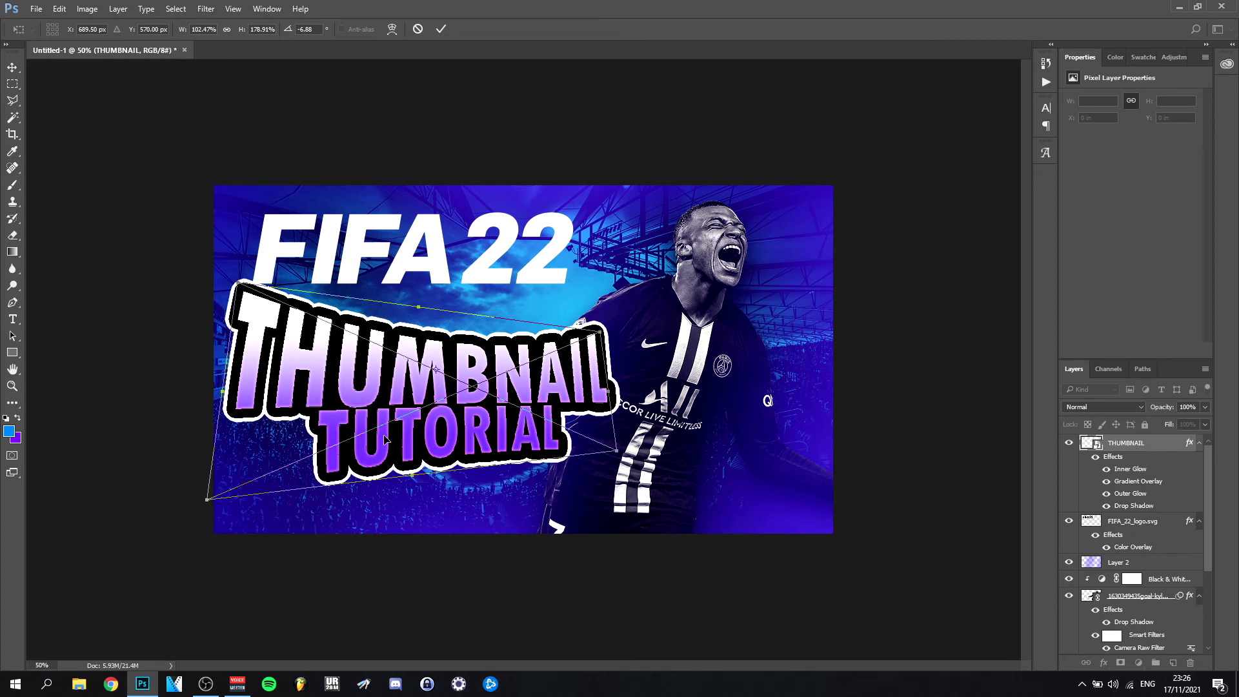
pyautogui.press('Left')
pyautogui.press('Left')
pyautogui.press('Left')
pyautogui.press('Left')
pyautogui.press('Left')
pyautogui.press('Left')
pyautogui.press('Left')
pyautogui.press('Left')
pyautogui.press('Left')
pyautogui.press('Left')
pyautogui.press('Left')
pyautogui.press('Left')
pyautogui.press('Left')
pyautogui.press('Left')
pyautogui.press('Left')
pyautogui.press('Left')
pyautogui.press('Left')
pyautogui.press('Left')
pyautogui.press('Left')
pyautogui.press('Left')
pyautogui.press('Left')
pyautogui.press('Left')
pyautogui.press('Left')
pyautogui.press('Left')
pyautogui.press('Left')
pyautogui.press('Left')
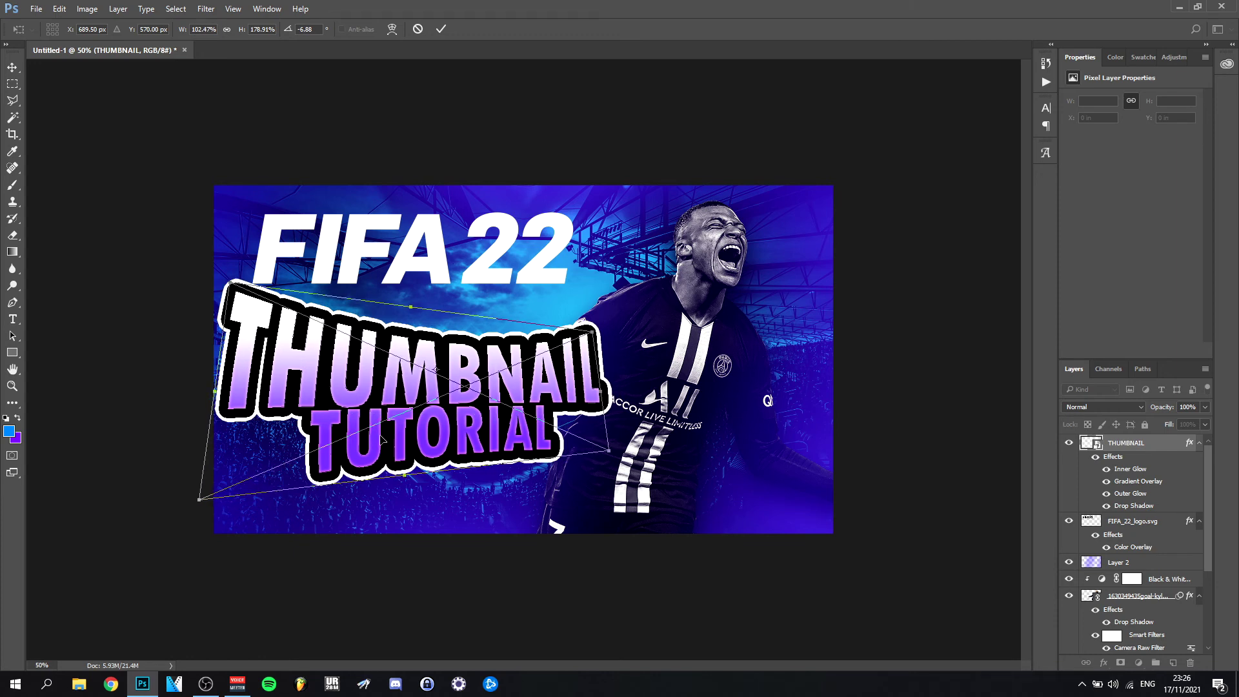
pyautogui.press('Left')
pyautogui.press('Left')
pyautogui.press('Left')
pyautogui.press('Left')
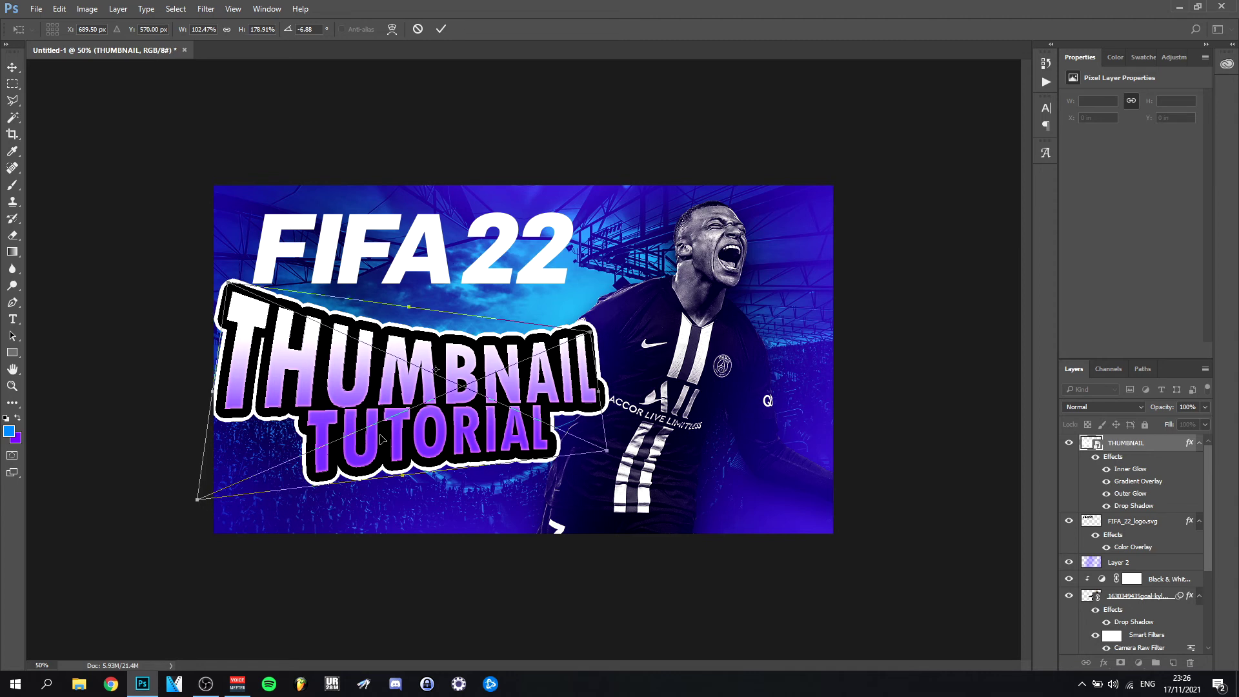
pyautogui.press('Up')
pyautogui.press('Up')
pyautogui.press('Up')
pyautogui.press('Up')
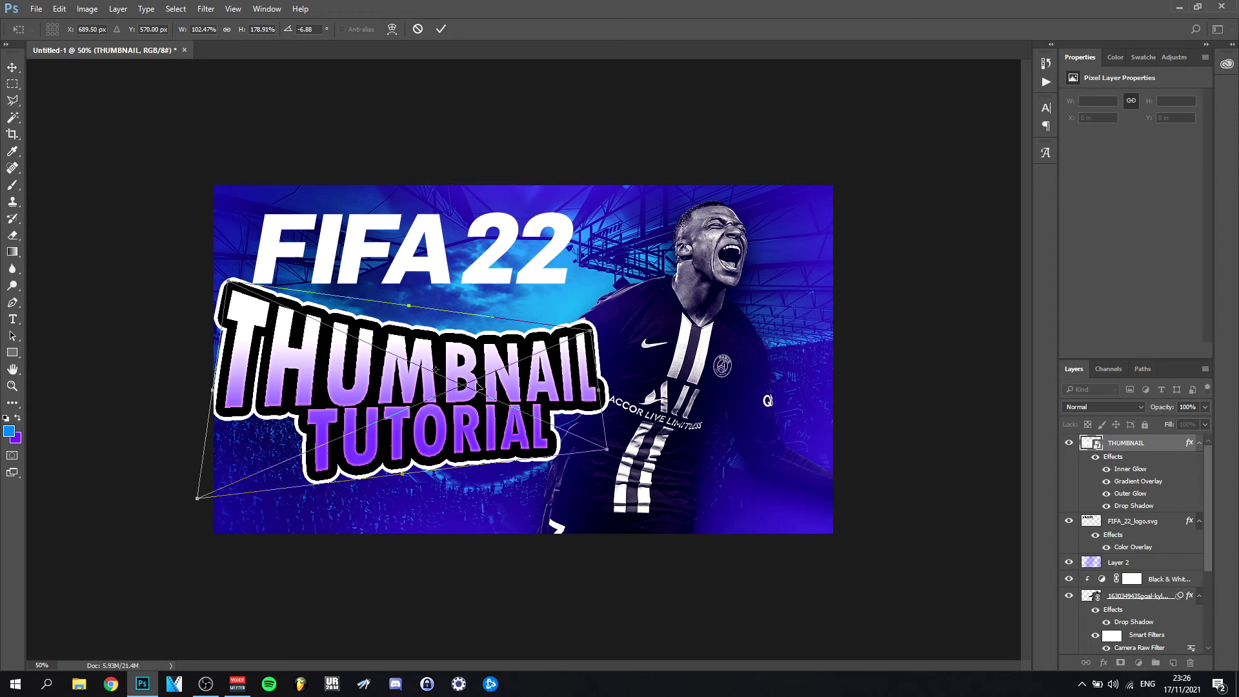
pyautogui.moveTo(477, 386); pyautogui.dragTo(480, 388)
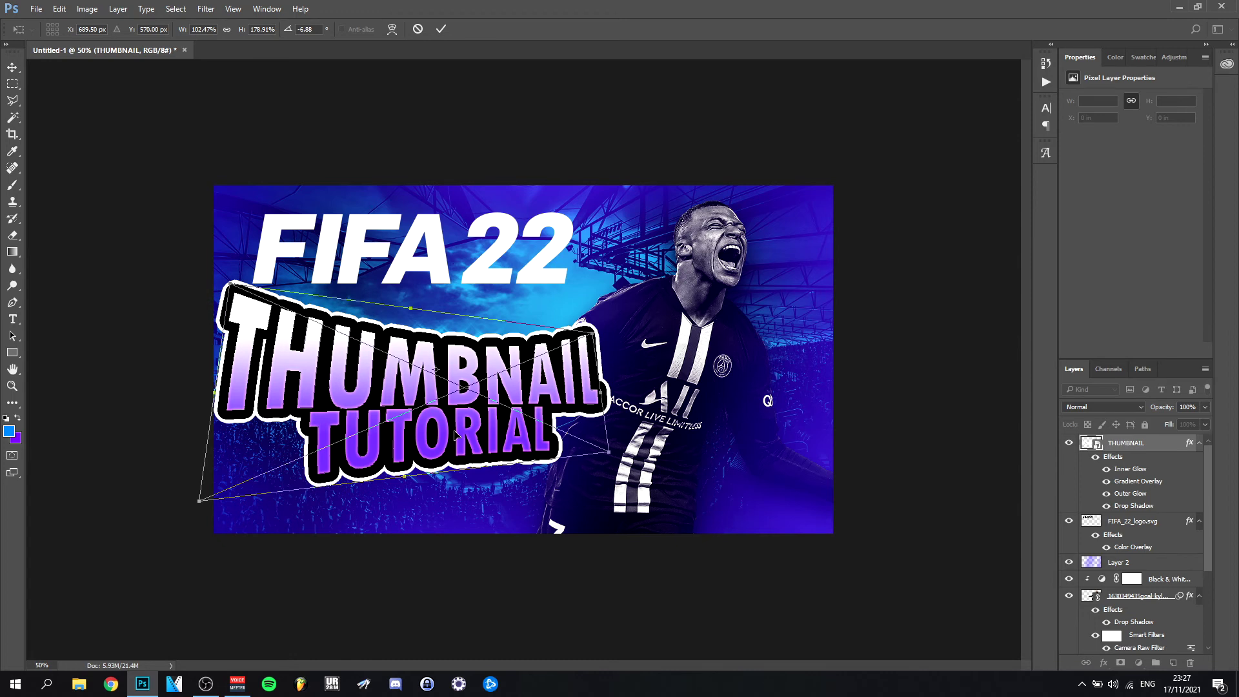
pyautogui.click(439, 30)
# Apply a perspective distortion to the FIFA 22 logo and reshape its corners to fit above the THUMBNAIL text.
pyautogui.keyDown('ctrl'); pyautogui.click(412, 227); pyautogui.keyUp('ctrl')
pyautogui.hotkey('ctrl', 't')
pyautogui.rightClick(411, 228)
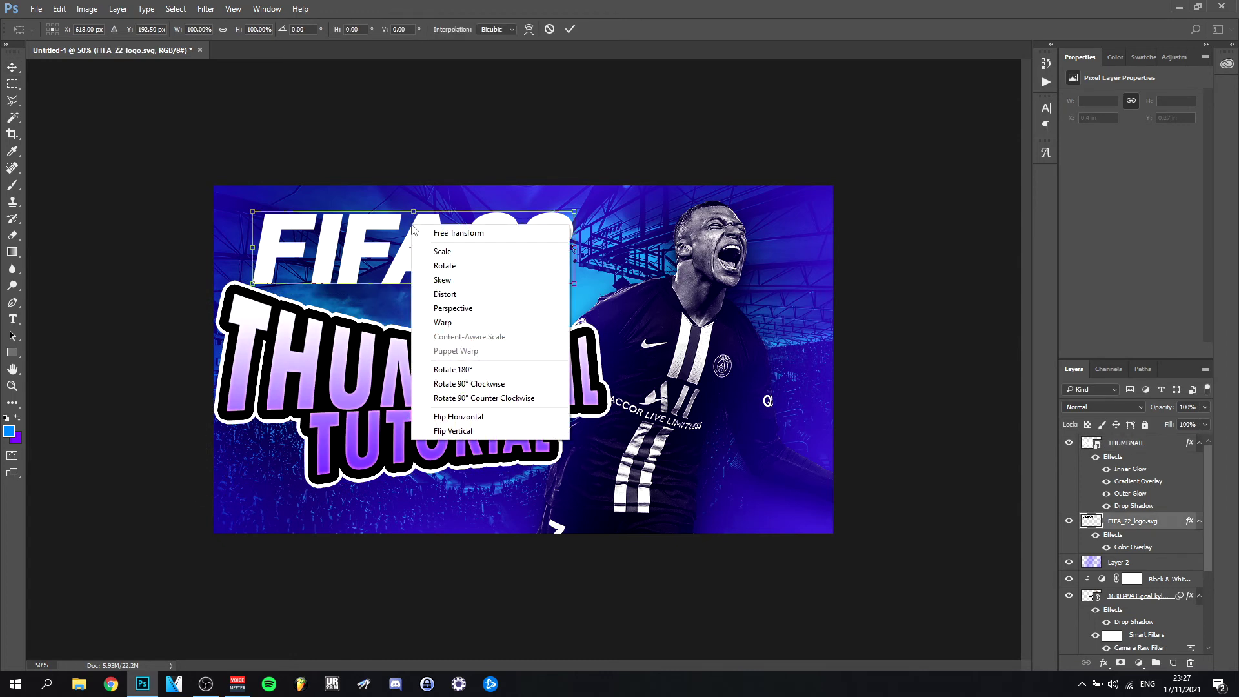
pyautogui.click(443, 309)
pyautogui.moveTo(574, 212); pyautogui.dragTo(600, 216)
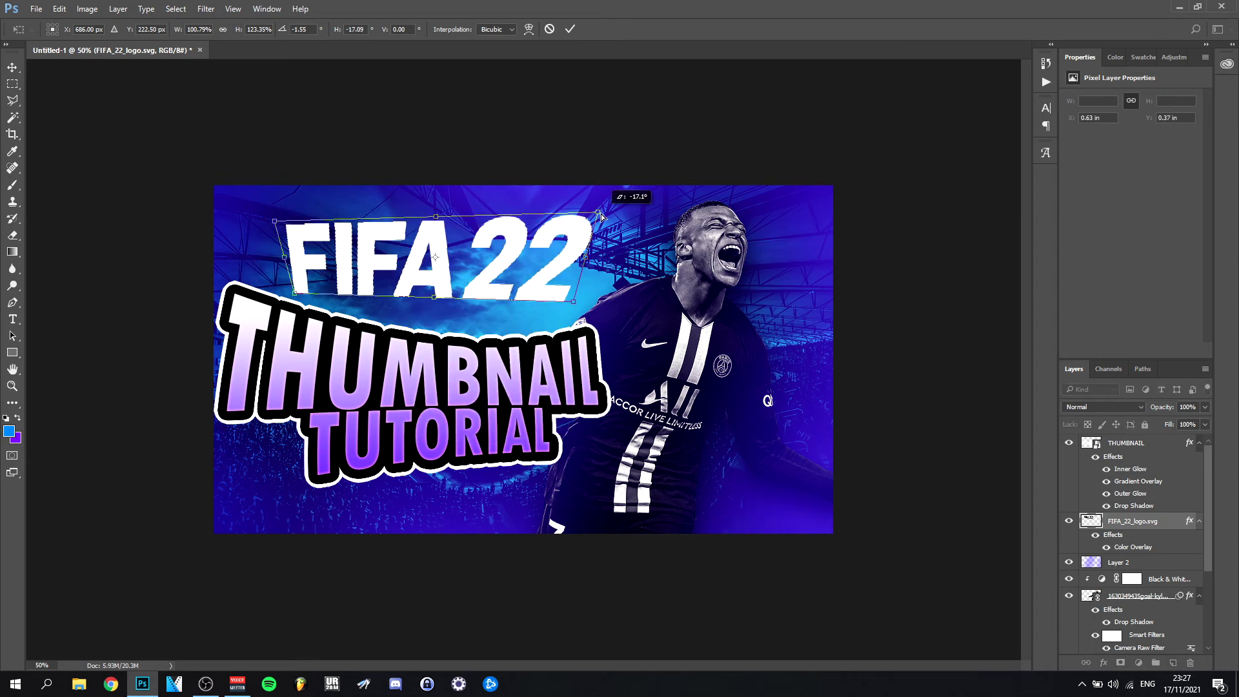
pyautogui.moveTo(296, 294); pyautogui.dragTo(280, 299)
pyautogui.moveTo(595, 269); pyautogui.dragTo(604, 296)
pyautogui.moveTo(535, 274); pyautogui.dragTo(543, 275)
pyautogui.moveTo(278, 294); pyautogui.dragTo(301, 312)
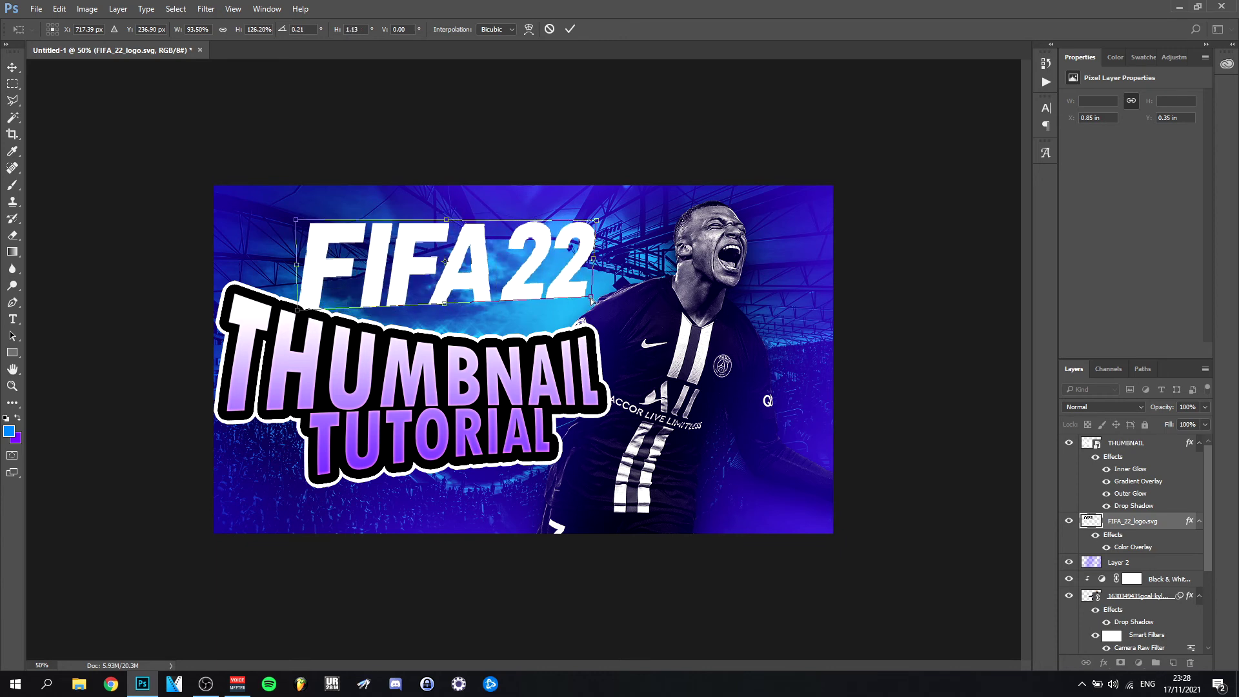
# Warp the upper edge of the FIFA 22 logo and taper the logo toward its right end.
pyautogui.click(528, 29)
pyautogui.moveTo(447, 229); pyautogui.dragTo(444, 236)
pyautogui.click(529, 29)
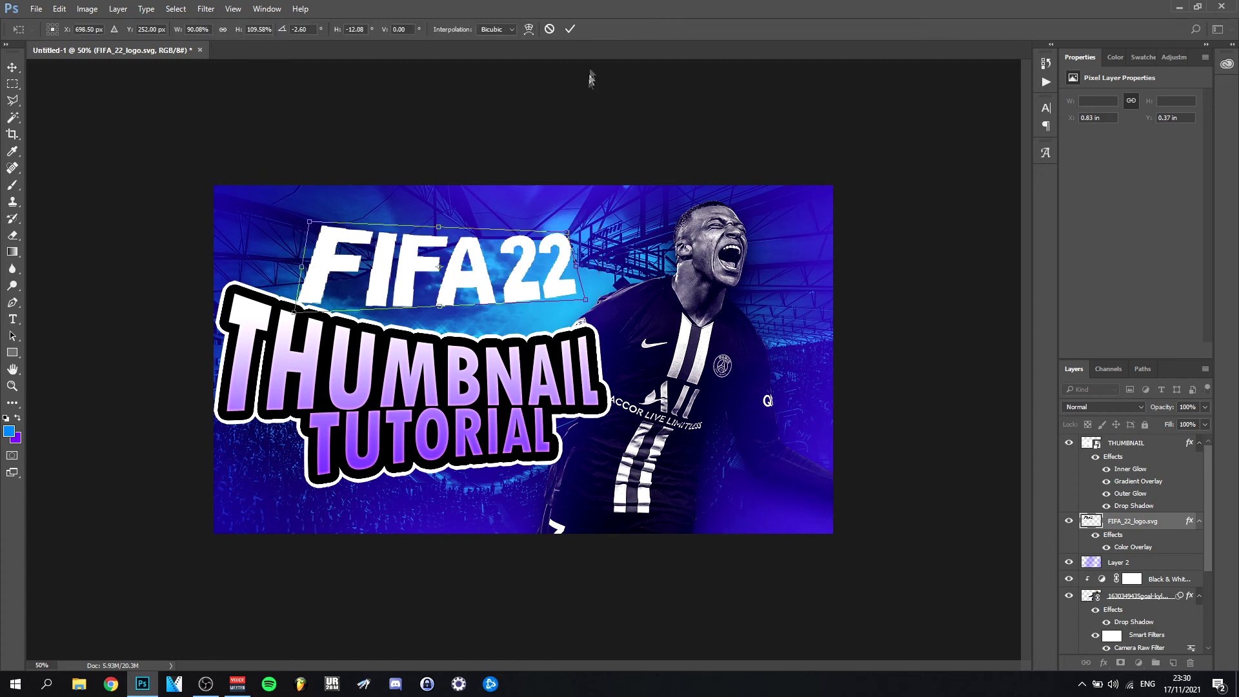
pyautogui.click(569, 29)
# Rotate the FIFA 22 logo 9.17° to follow the tilt of the THUMBNAIL text and position it just above the text.
pyautogui.hotkey('ctrl', 't')
pyautogui.moveTo(286, 215); pyautogui.dragTo(292, 197)
pyautogui.moveTo(484, 308); pyautogui.dragTo(476, 310)
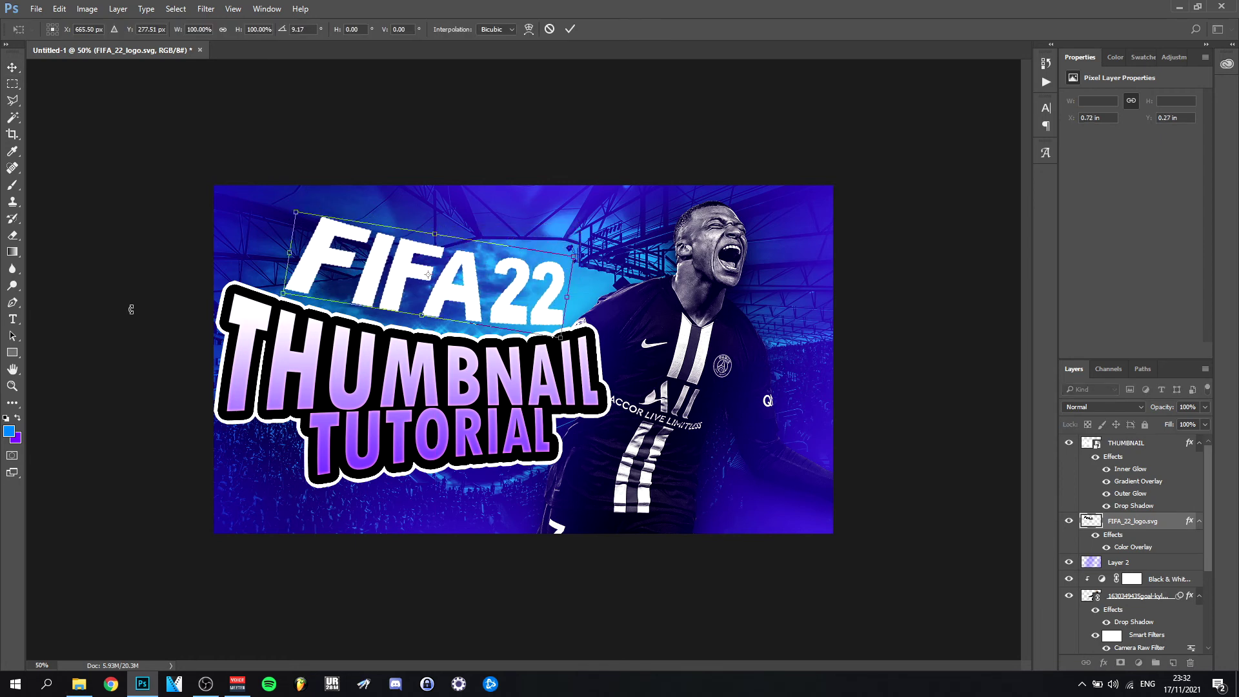
pyautogui.click(569, 30)
# Place the lens flare PNG between the FIFA 22 logo and the THUMBNAIL text and warp it along the text's curved upper edge.
pyautogui.moveTo(143, 690)
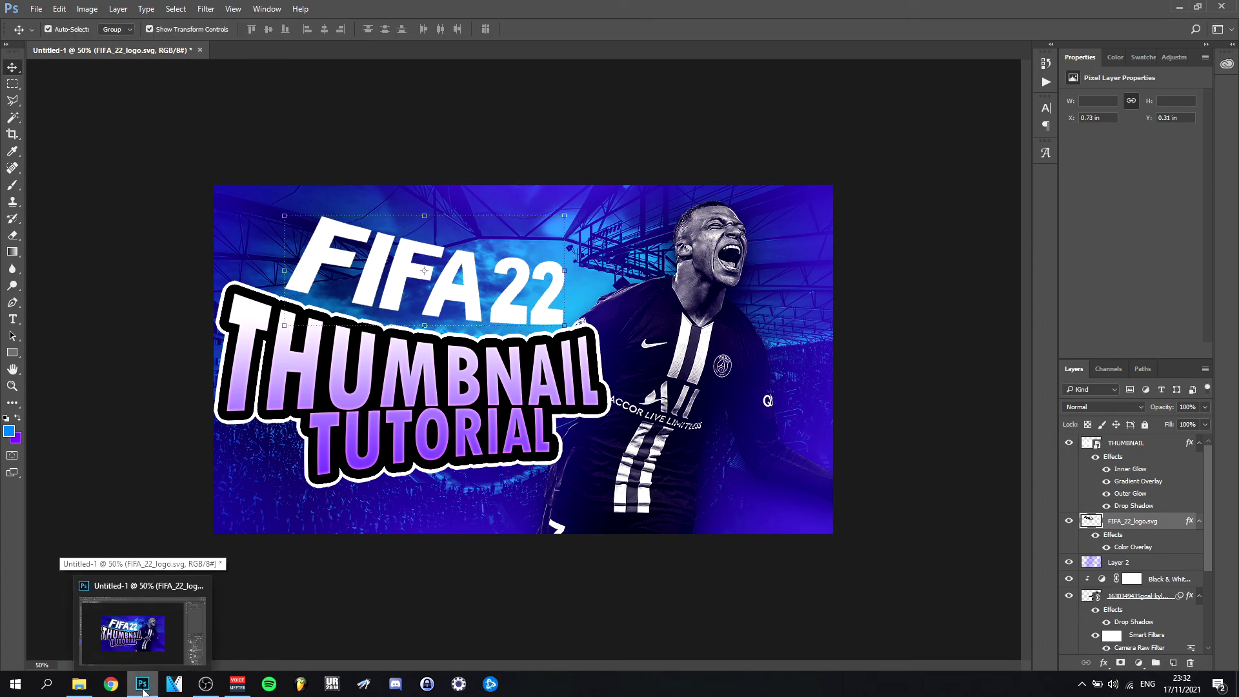
pyautogui.moveTo(143, 691); pyautogui.dragTo(503, 404)
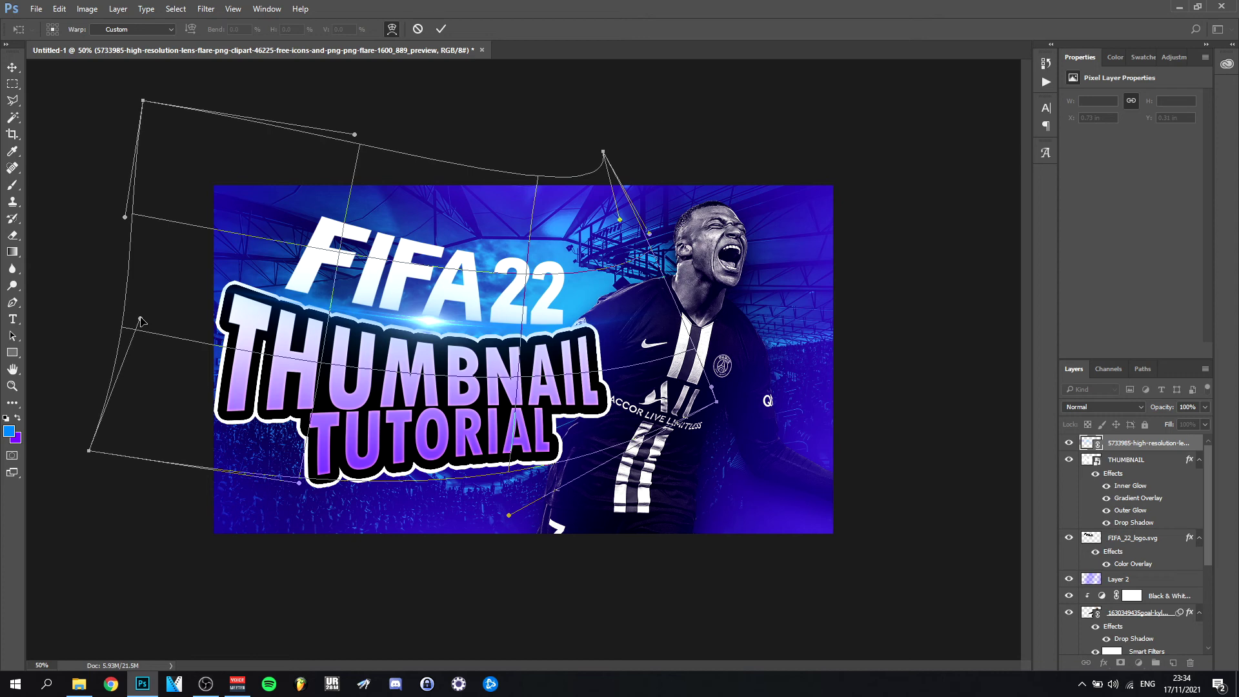
pyautogui.press('Return')
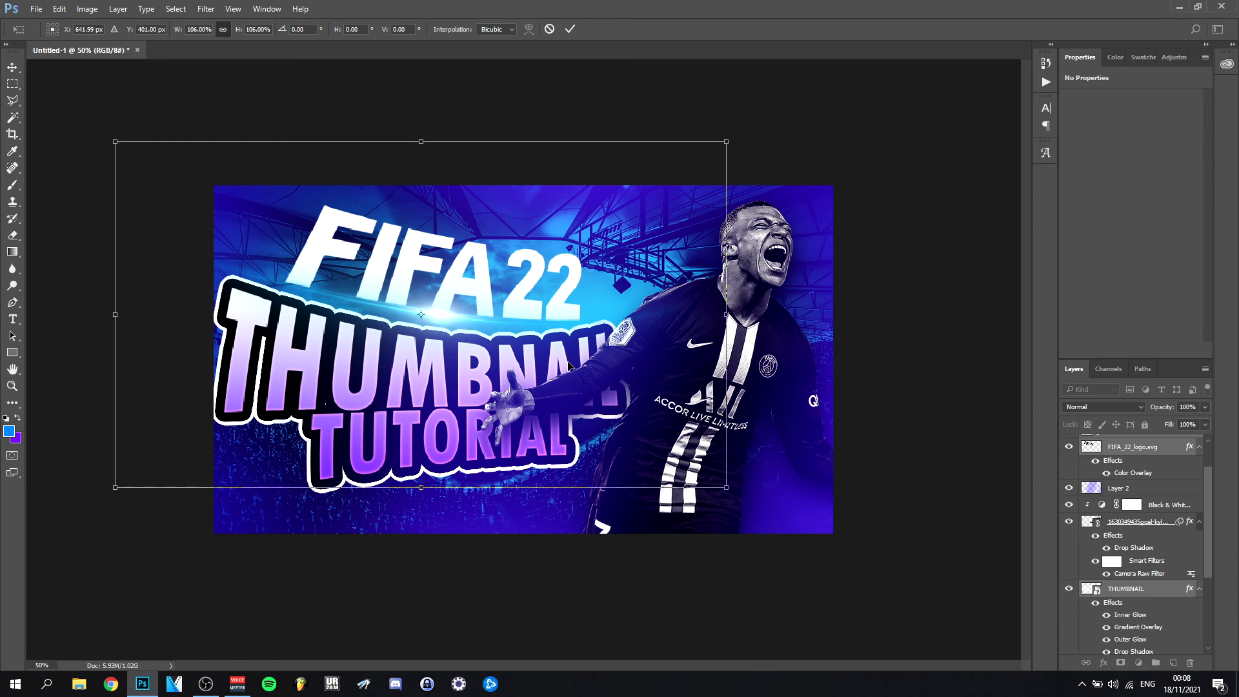
pyautogui.moveTo(147, 690)
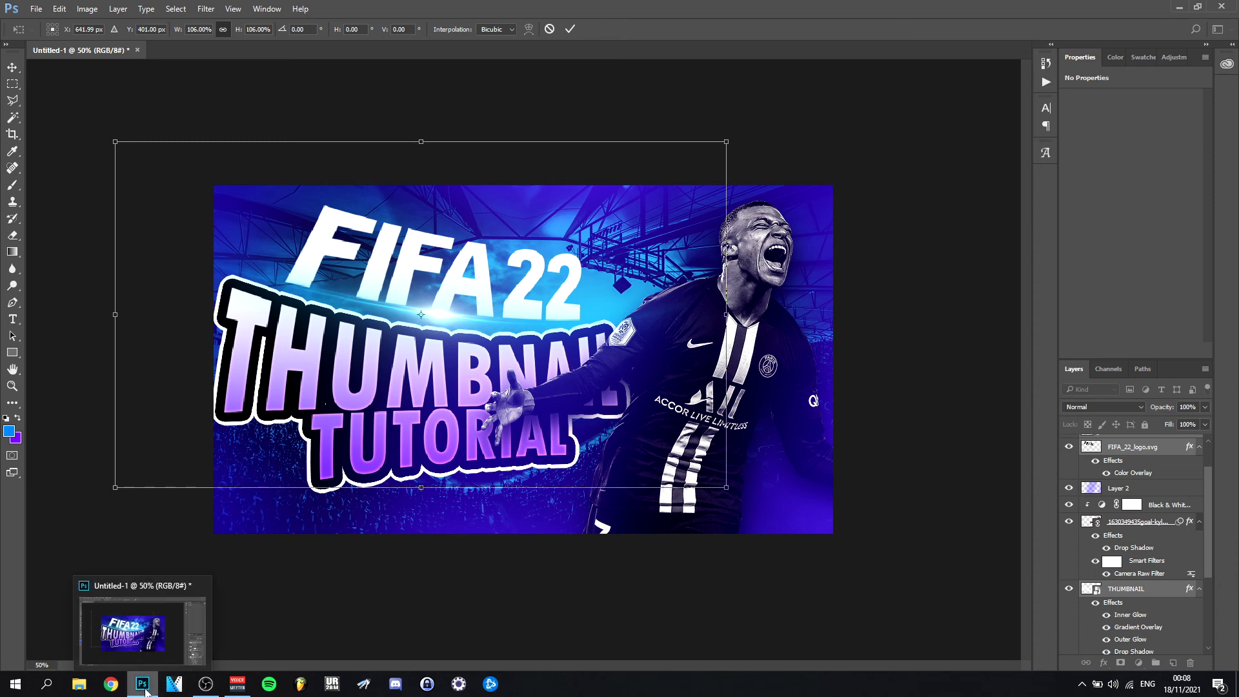
# Scale the selected FIFA 22 logo and title layers to 106% and select the topmost Filters group.
pyautogui.press('Return')
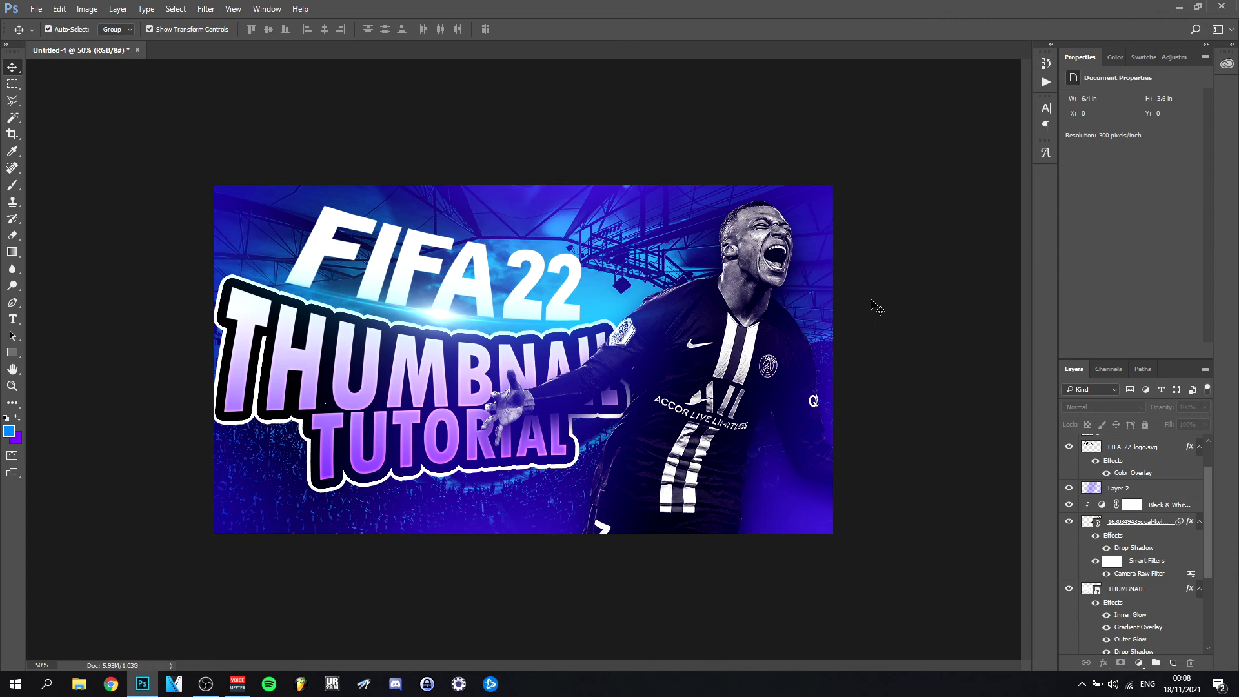
pyautogui.hotkey('alt', '.')
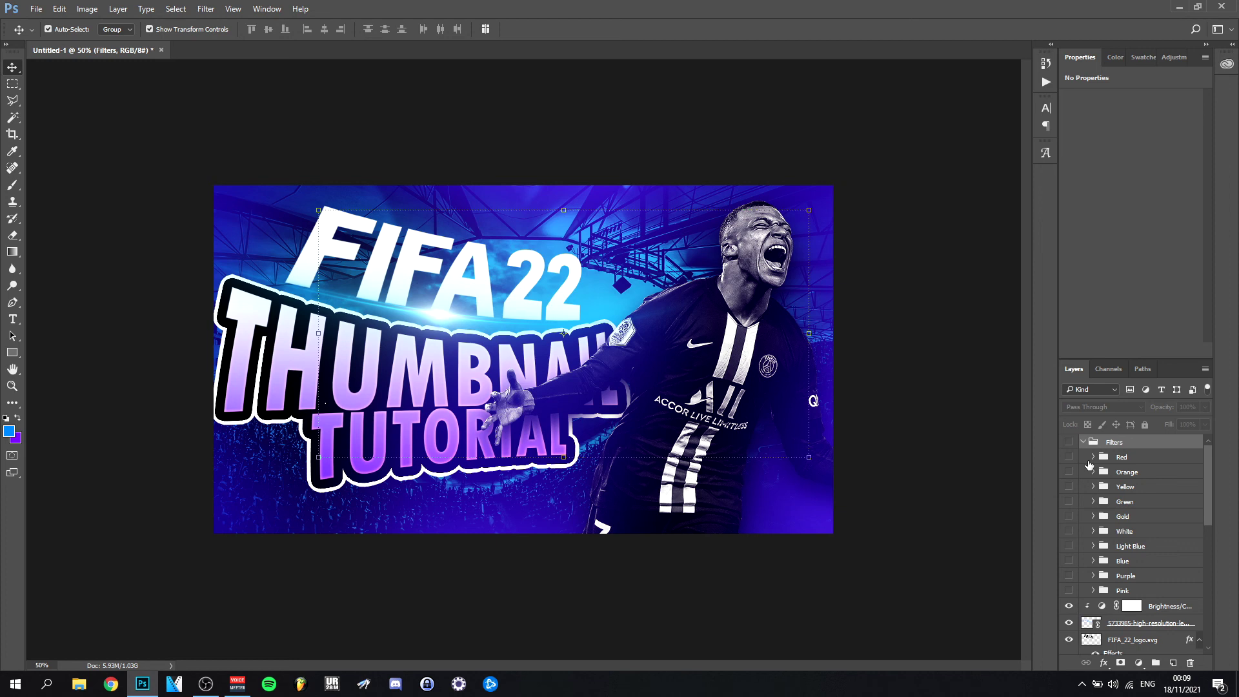
# Preview the Red, Orange, Yellow, Green and White filters from the Filters group one at a time, hiding each again.
pyautogui.click(1068, 457)
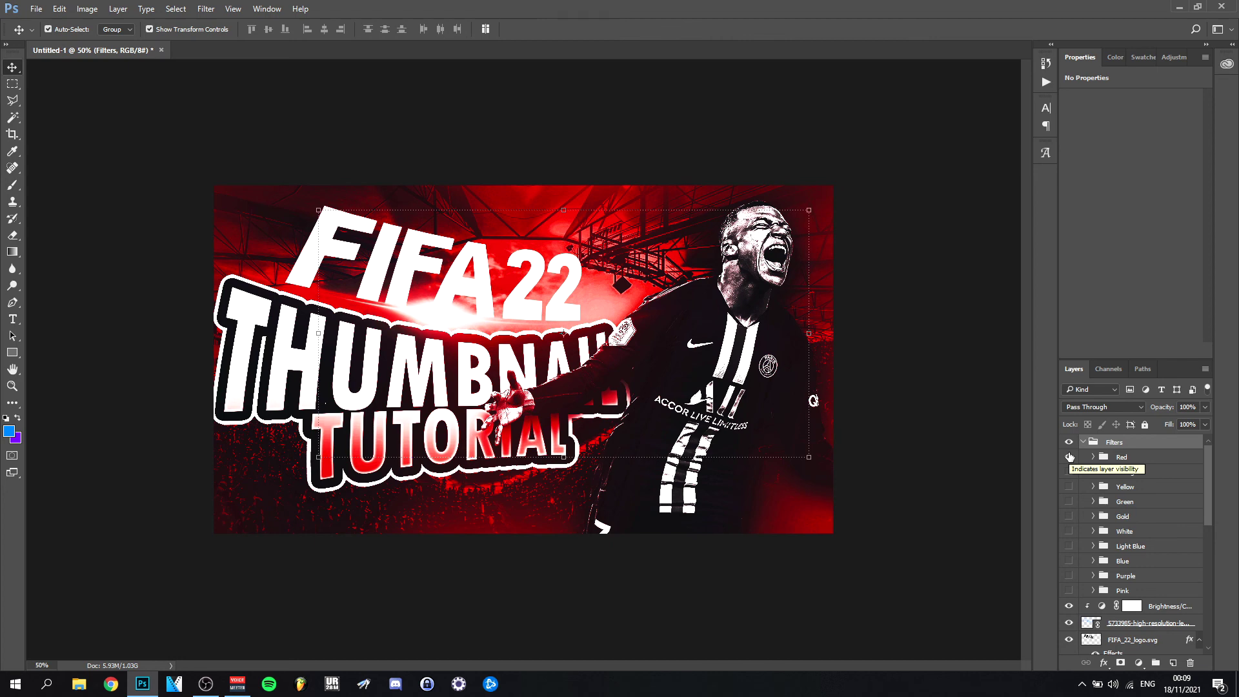
pyautogui.click(1070, 457)
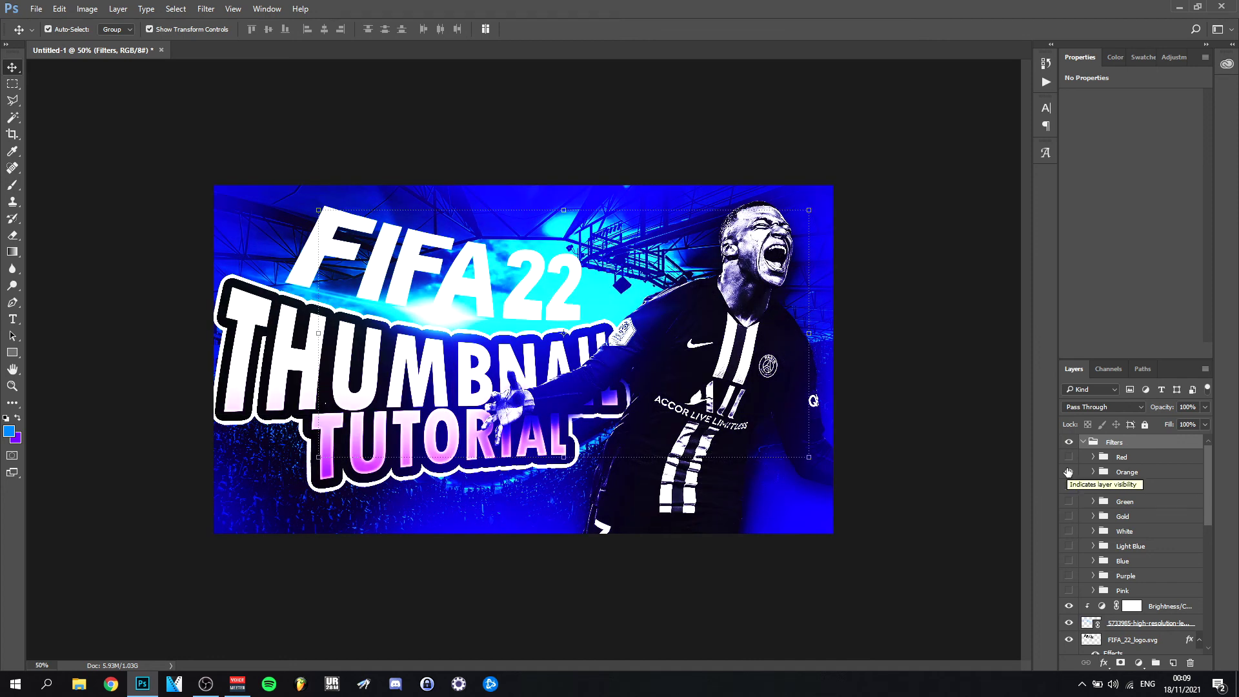
pyautogui.click(1068, 472)
pyautogui.click(453, 584)
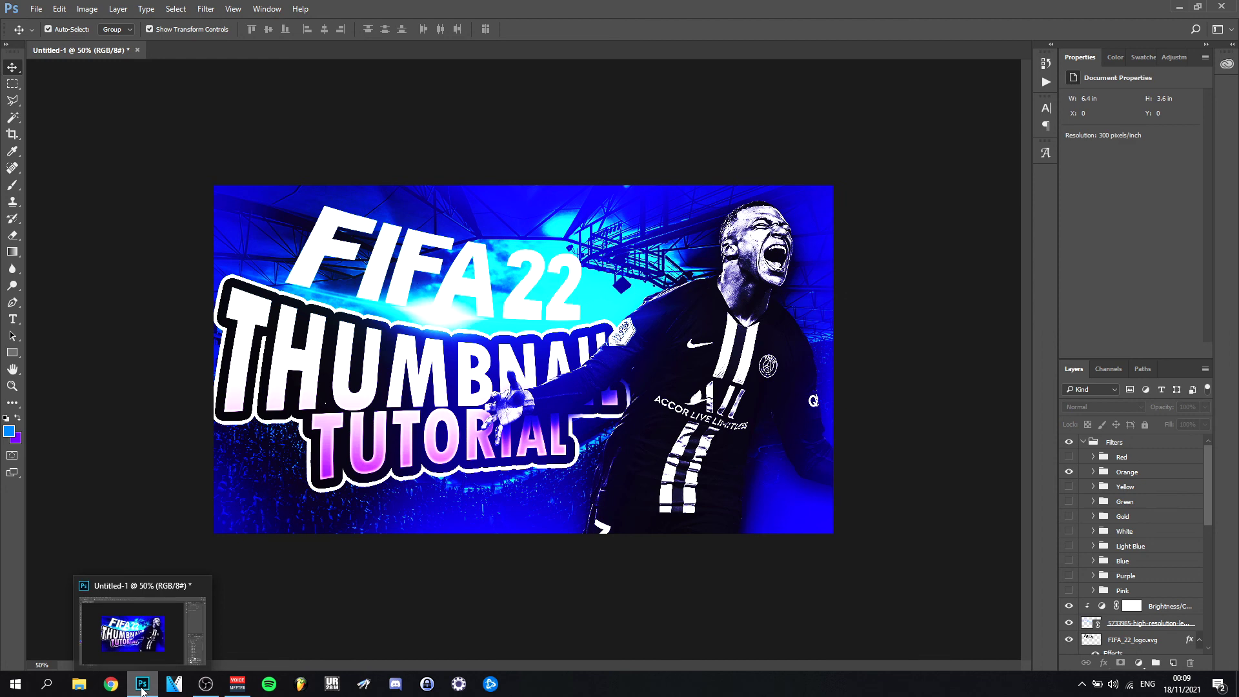
pyautogui.click(1070, 472)
pyautogui.click(1069, 487)
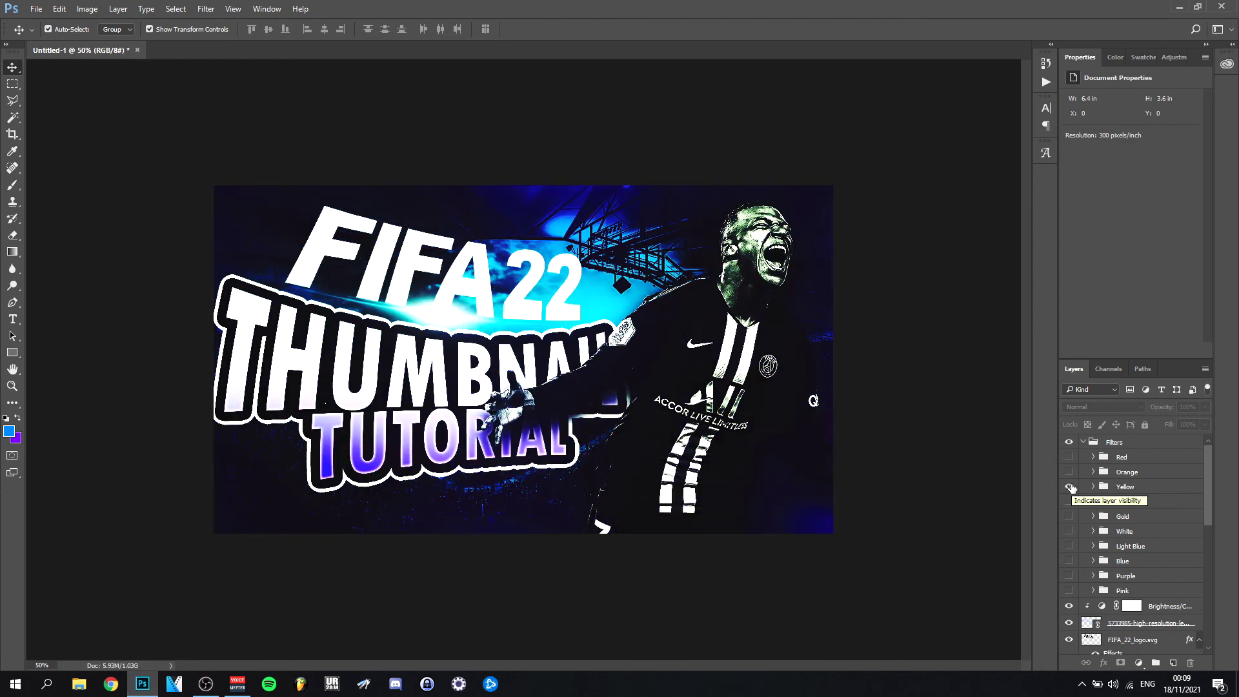
pyautogui.click(1069, 487)
pyautogui.click(1069, 501)
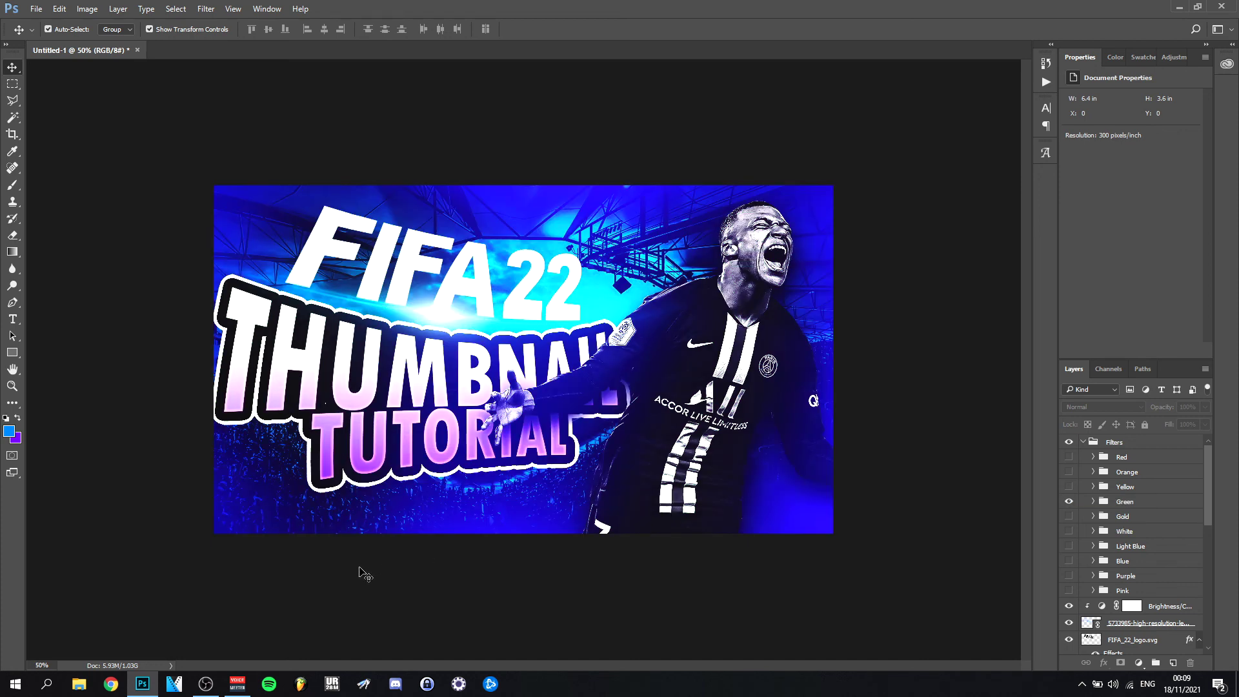
pyautogui.moveTo(141, 693)
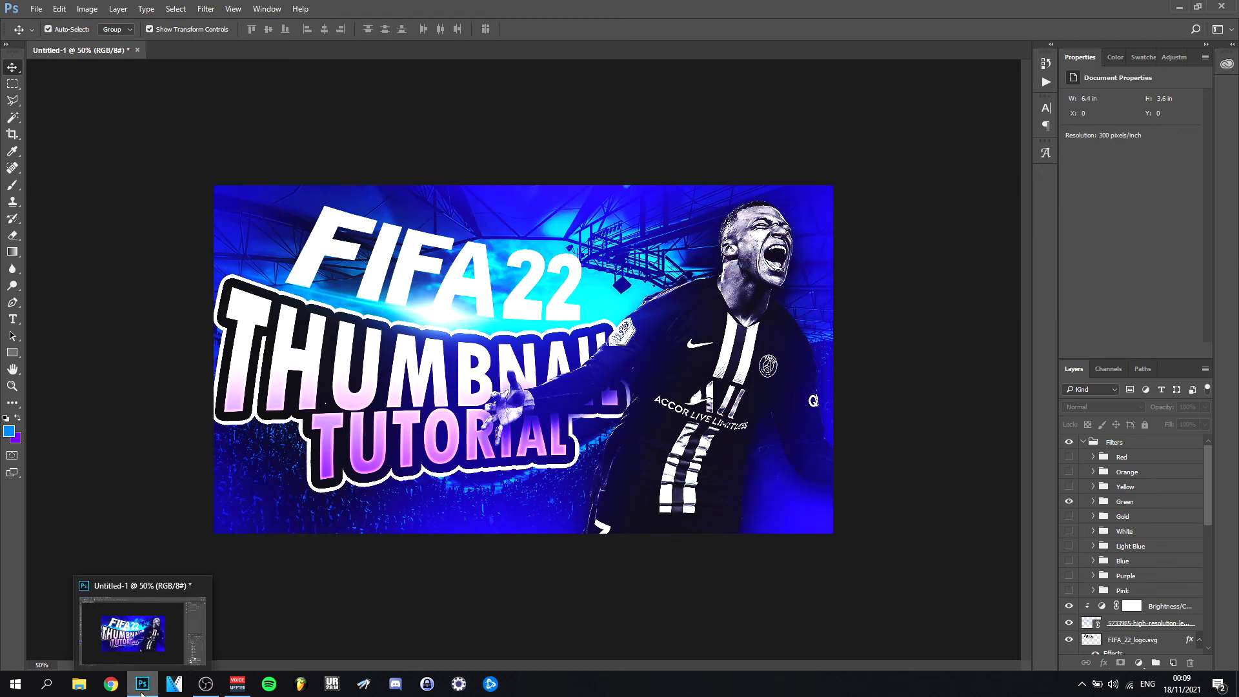
pyautogui.click(1070, 501)
pyautogui.click(1069, 531)
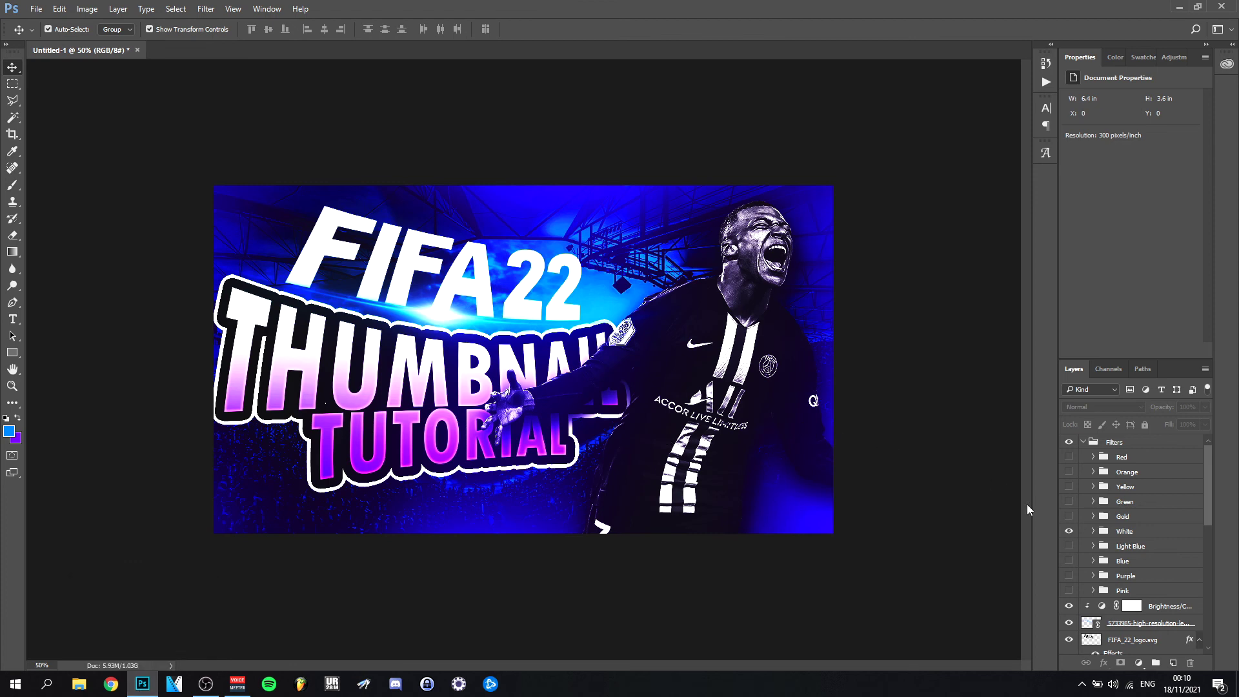
pyautogui.click(1068, 531)
# Enable the Green filter in the Filters group, compare the thumbnail with and without it, and leave it on.
pyautogui.click(1069, 501)
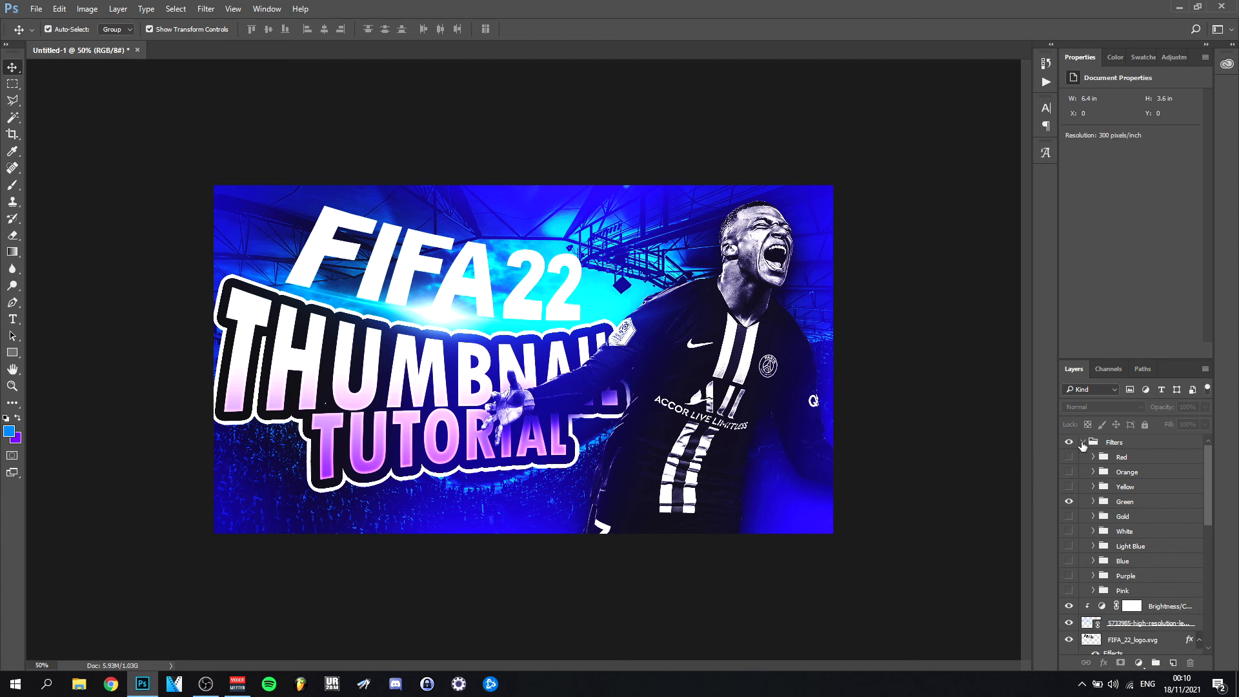
pyautogui.click(1069, 503)
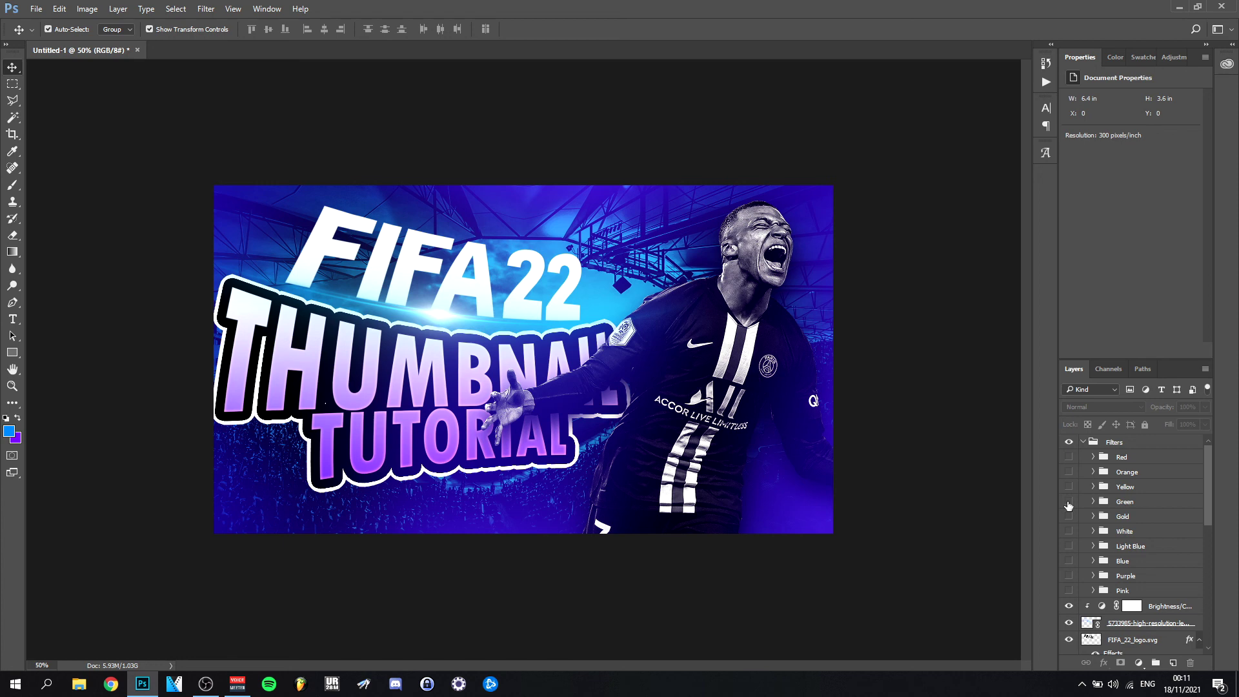
pyautogui.click(1069, 502)
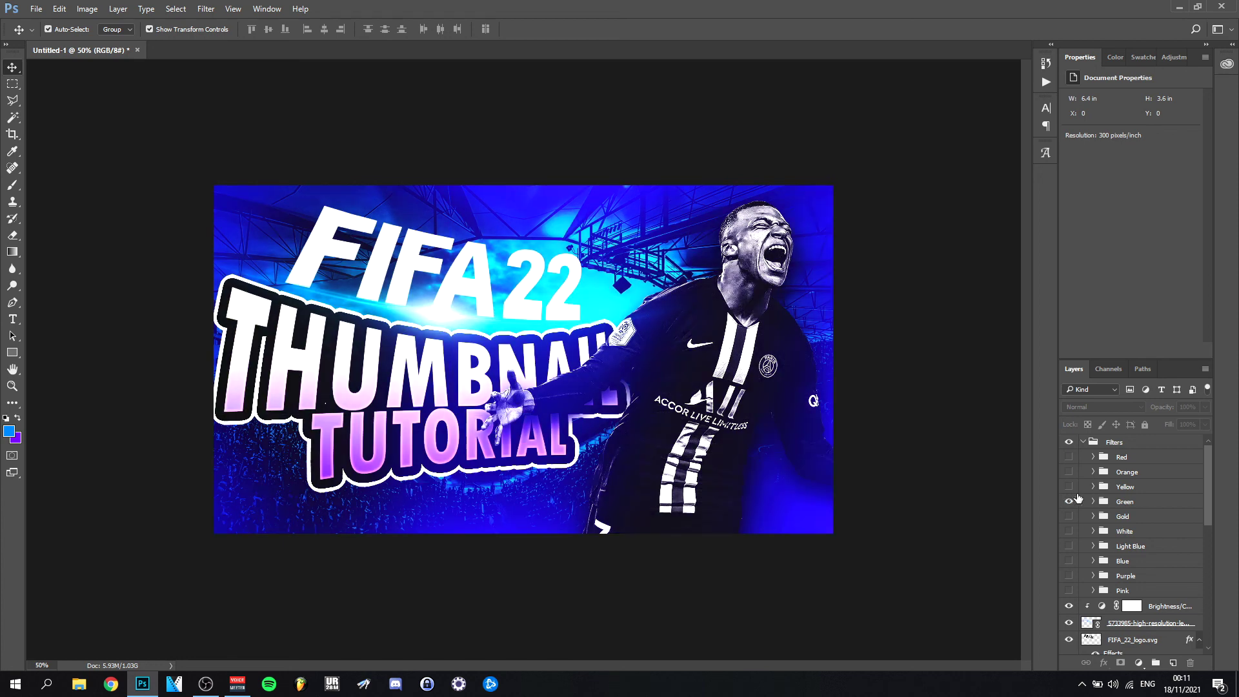